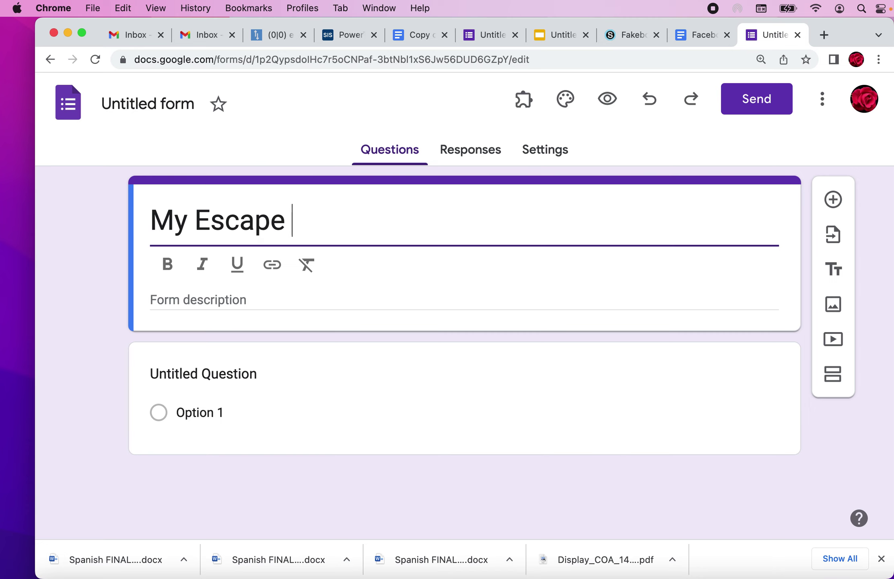
# - Delete the default untitled multiple-choice question from the form
pyautogui.click(257, 376)
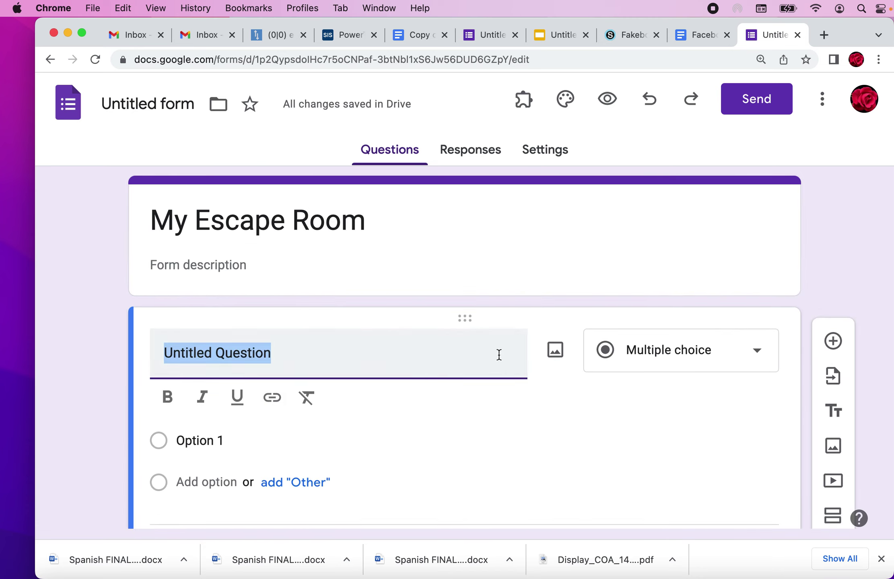
pyautogui.scroll(-3, 563, 419)
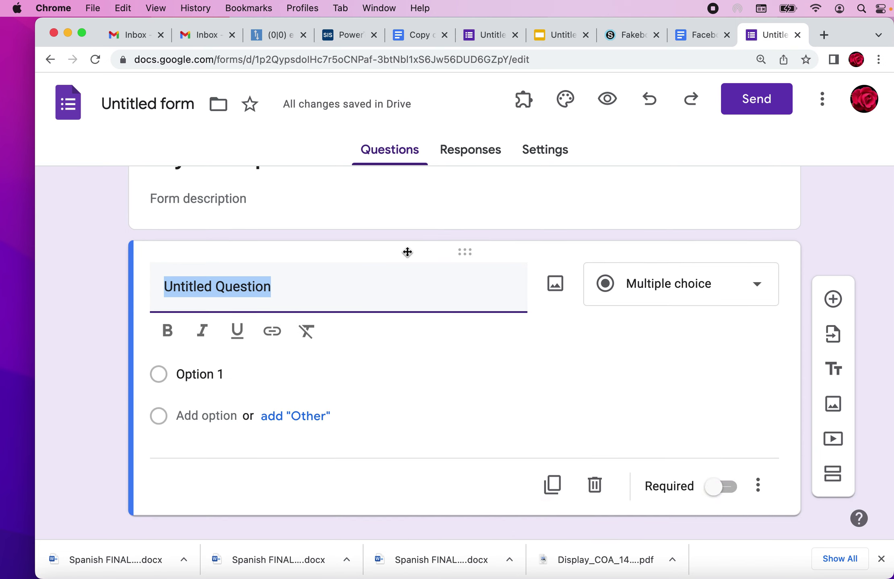
pyautogui.scroll(3, 407, 252)
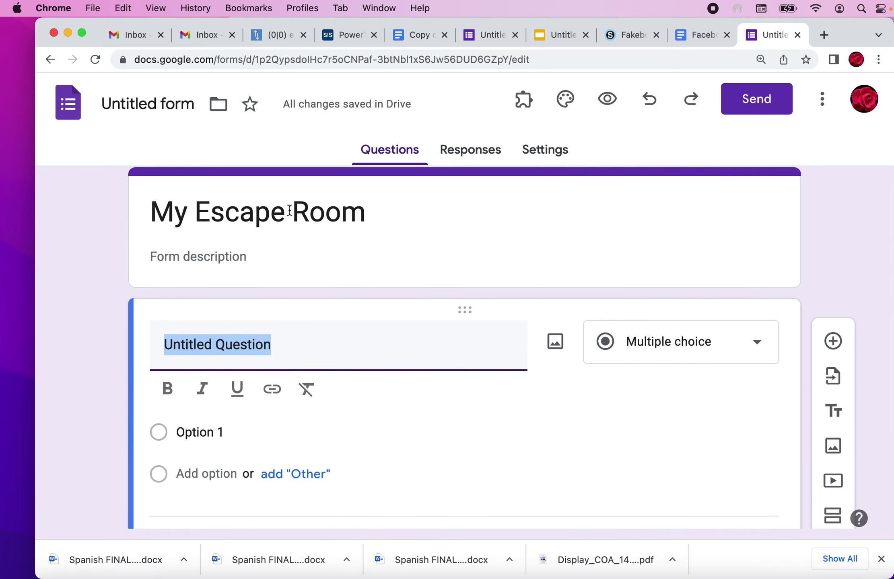
pyautogui.scroll(-3, 485, 434)
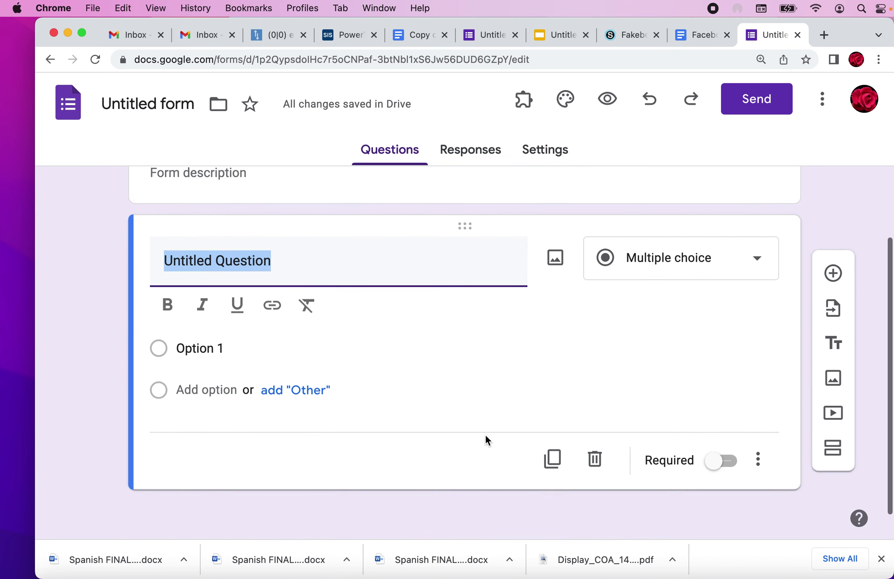
pyautogui.click(595, 460)
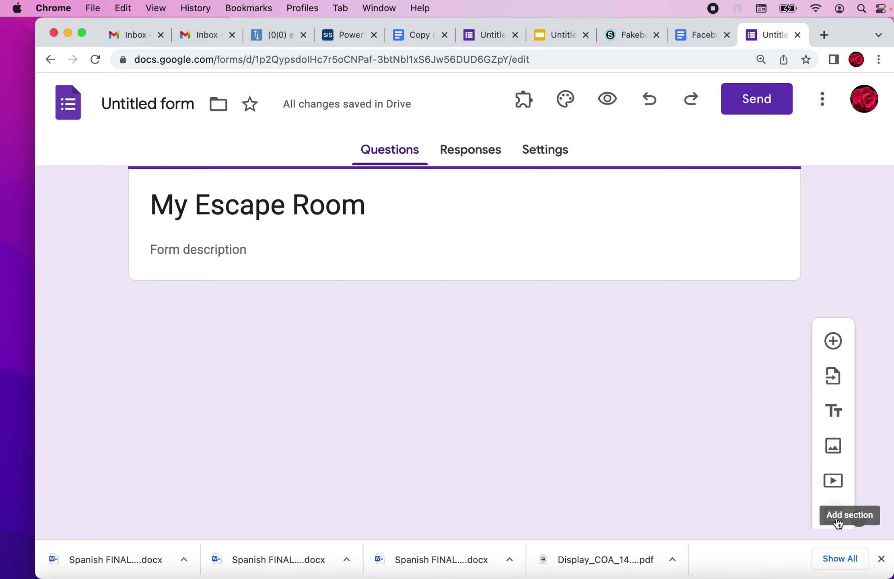
# - Add five new sections to the form below the My Escape Room title section
pyautogui.scroll(1, 816, 470)
pyautogui.scroll(-1, 816, 470)
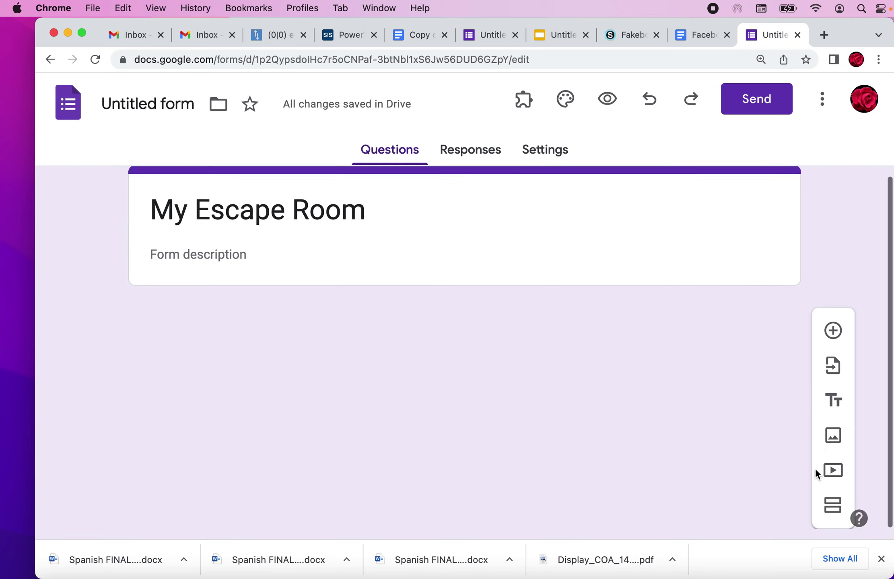
pyautogui.click(846, 520)
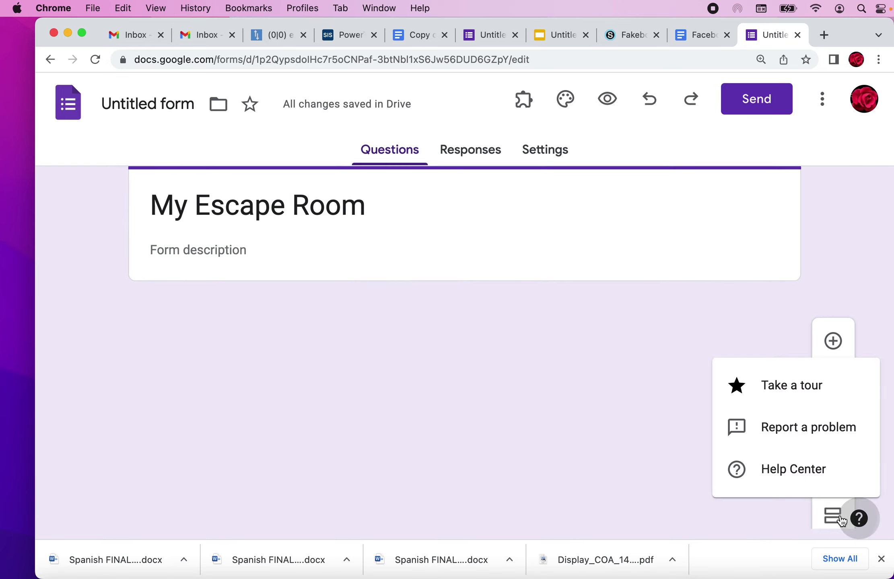
pyautogui.click(827, 521)
pyautogui.scroll(-1, 831, 517)
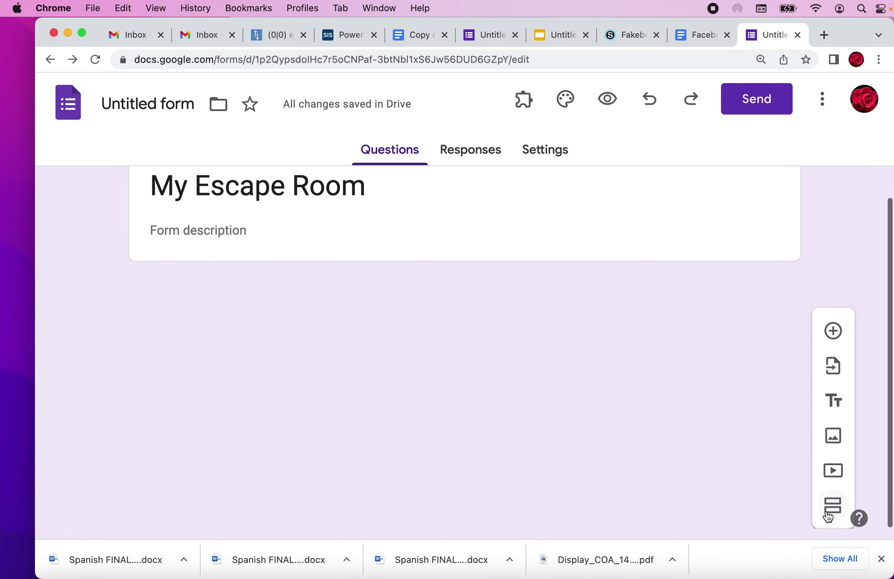
pyautogui.click(833, 511)
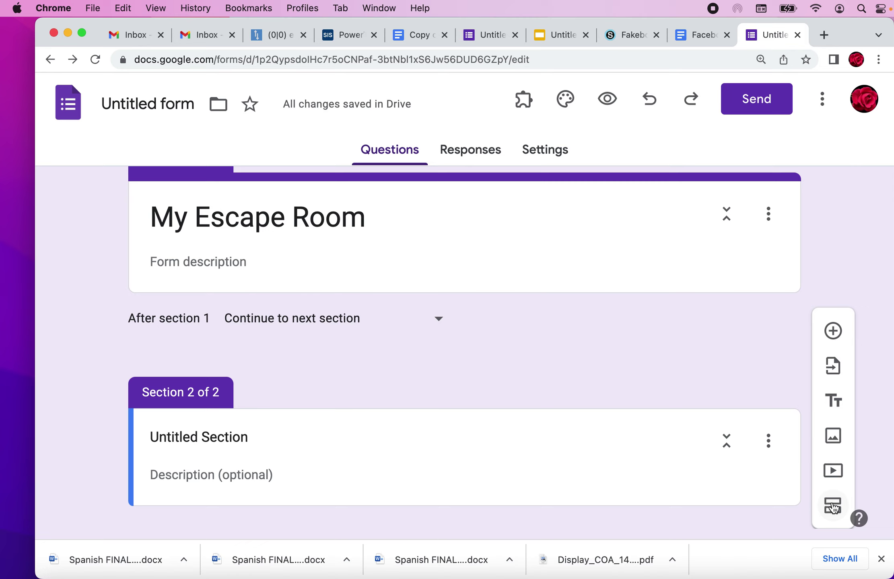
pyautogui.click(832, 507)
pyautogui.click(835, 518)
pyautogui.click(835, 519)
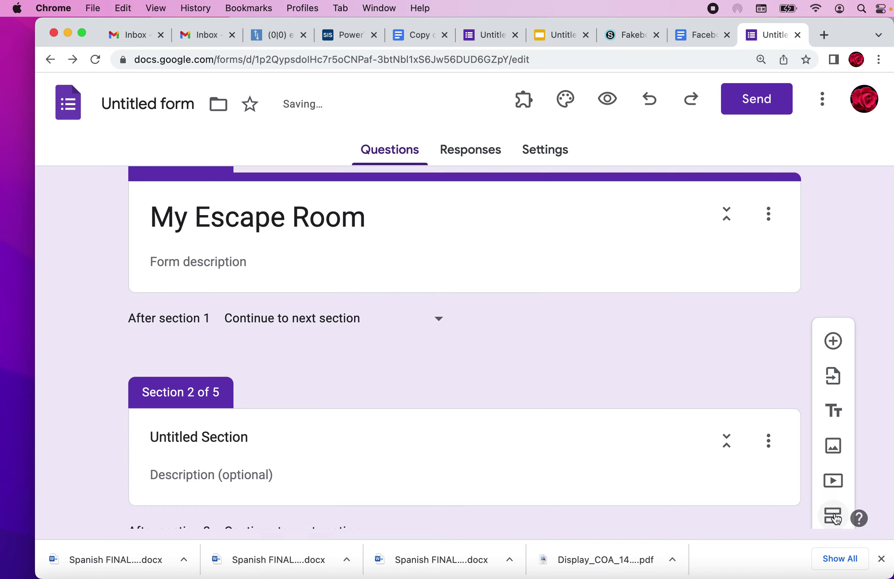
pyautogui.click(835, 519)
# - Title section 2 "Color Lock"
pyautogui.scroll(-5, 220, 398)
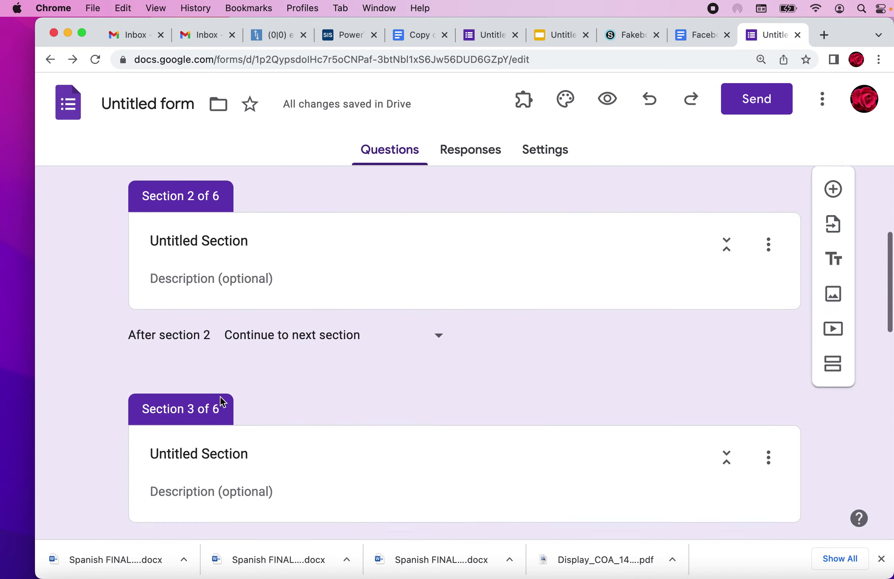
pyautogui.scroll(-10, 220, 396)
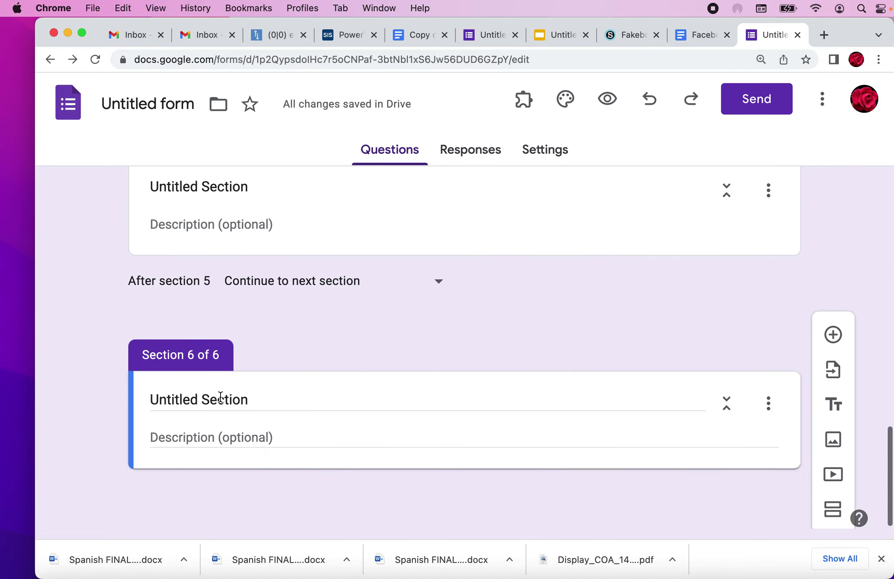
pyautogui.scroll(15, 269, 428)
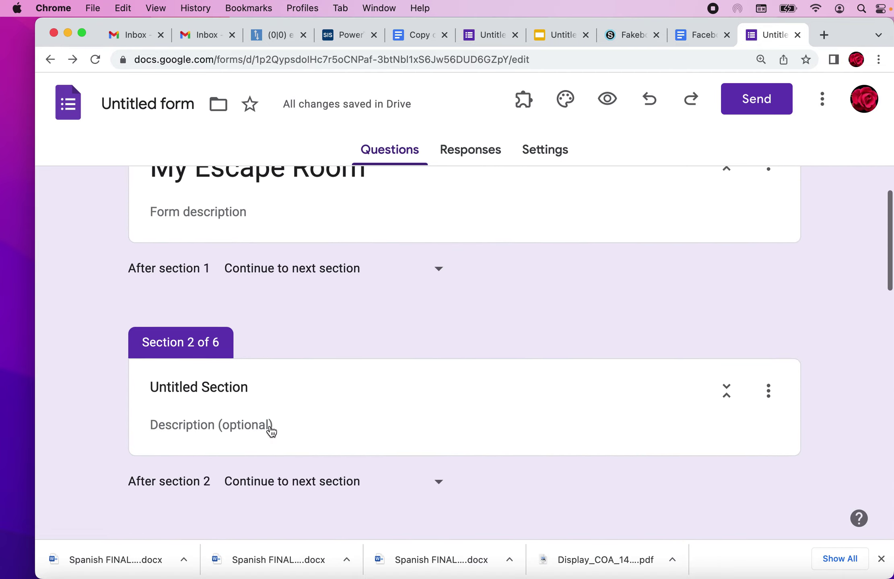
pyautogui.scroll(-2, 270, 425)
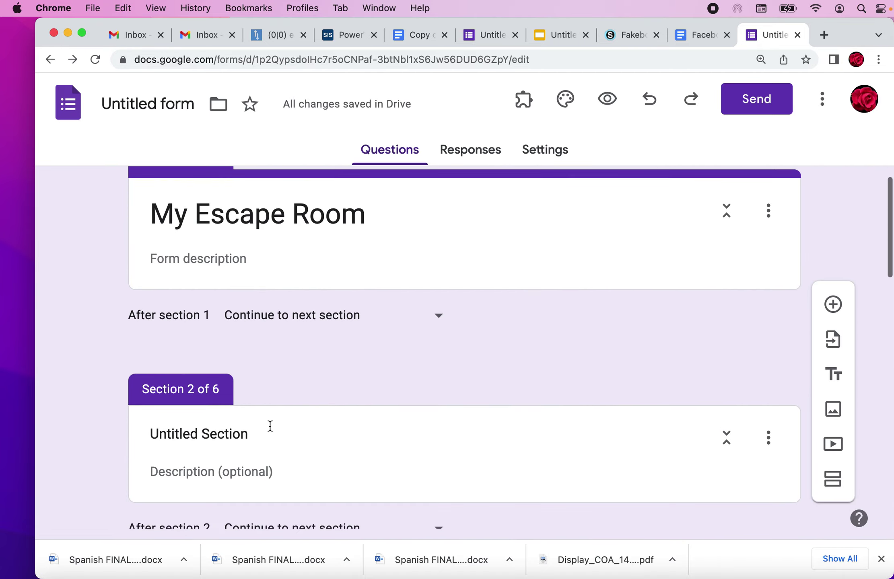
pyautogui.click(383, 423)
pyautogui.moveTo(275, 434); pyautogui.dragTo(104, 414)
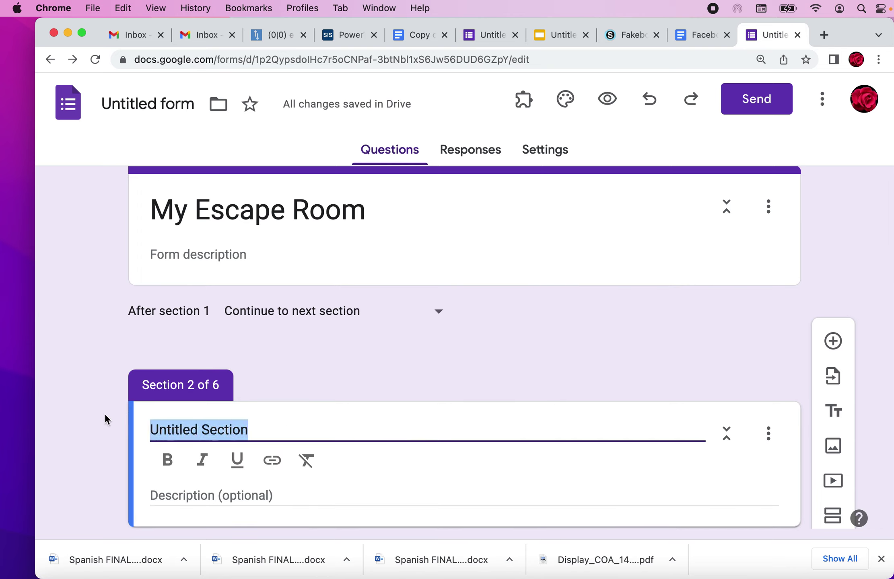
pyautogui.write('Color Lock')
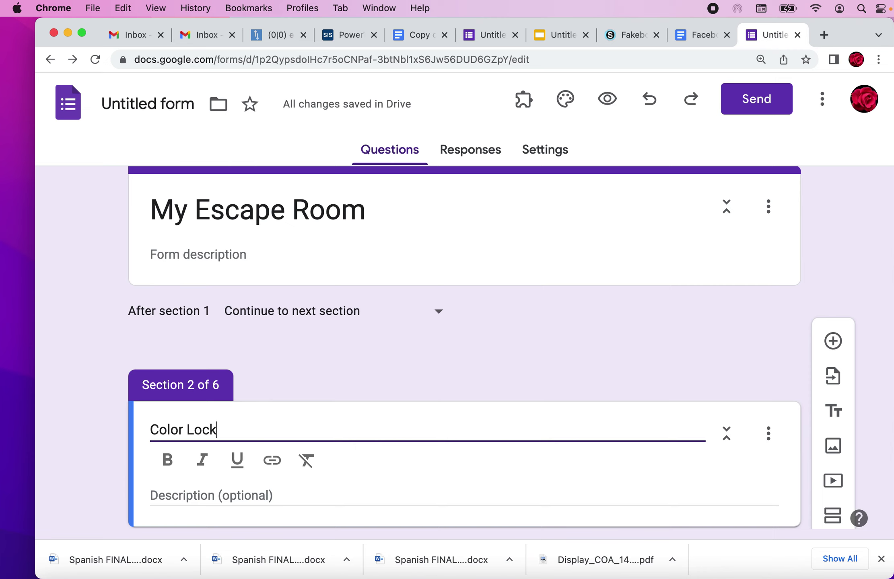
# - Title section 3 "Number Lock" and section 4 "Directional Lock"
pyautogui.scroll(-6, 203, 365)
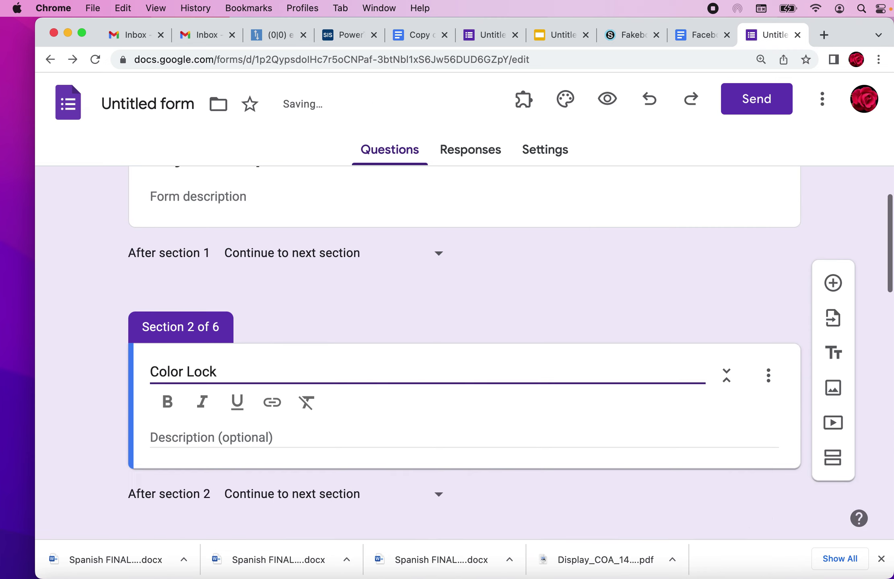
pyautogui.moveTo(226, 393); pyautogui.dragTo(121, 369)
pyautogui.write('Number Lock')
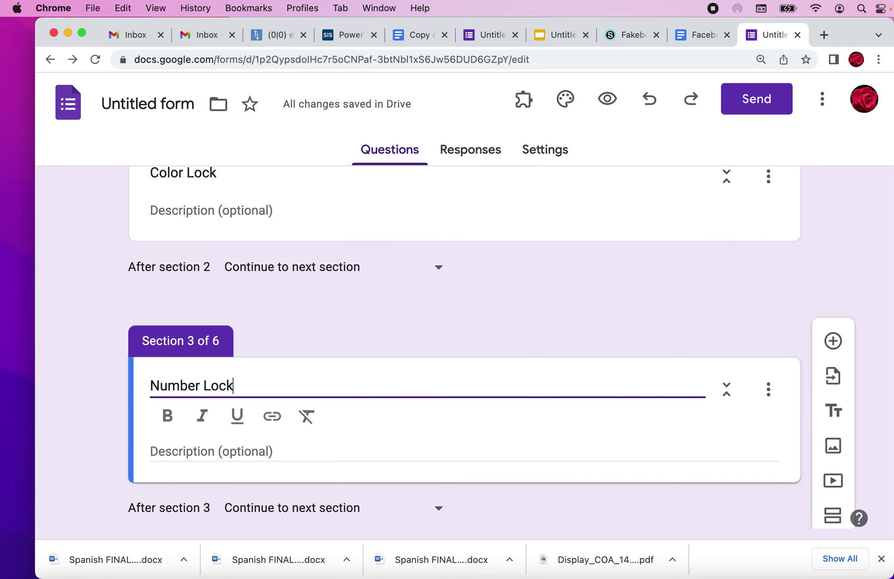
pyautogui.scroll(-6, 199, 395)
pyautogui.moveTo(262, 383); pyautogui.dragTo(144, 368)
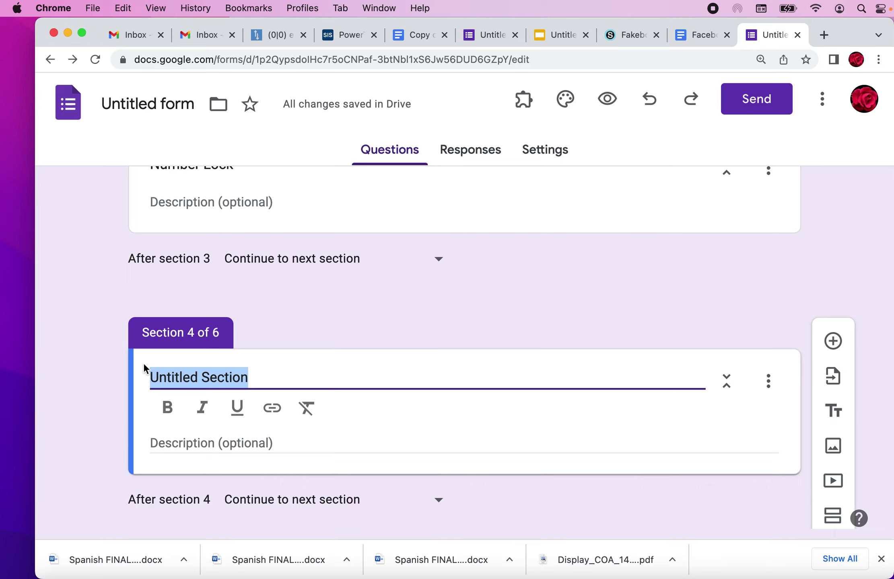
pyautogui.write('Dire')
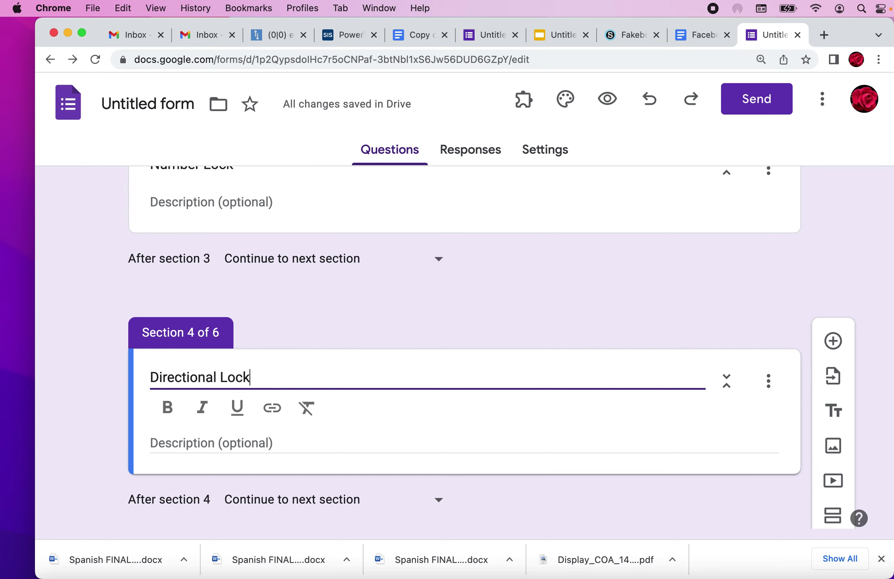
pyautogui.write('ctional Lock')
# - Title section 5 "Word Lock" and section 6 "Exit"
pyautogui.scroll(-4, 128, 457)
pyautogui.click(210, 461)
pyautogui.moveTo(254, 459); pyautogui.dragTo(143, 448)
pyautogui.write('Word Lock')
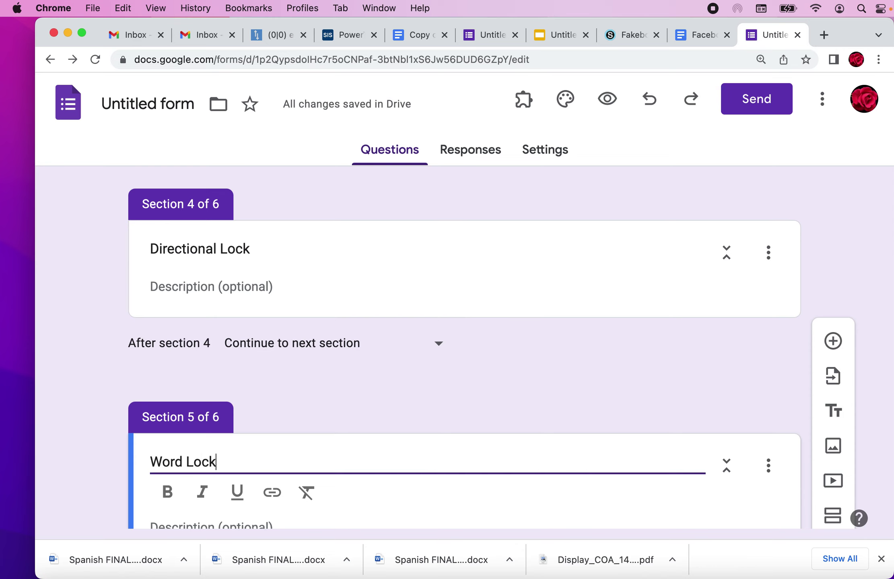
pyautogui.scroll(-6, 241, 402)
pyautogui.click(252, 444)
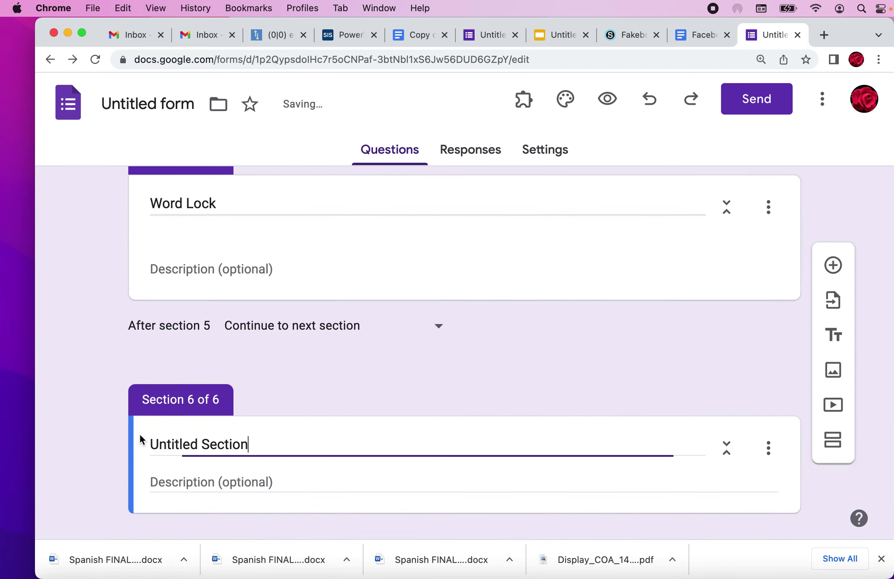
pyautogui.moveTo(140, 436); pyautogui.dragTo(126, 435)
pyautogui.write('Exc')
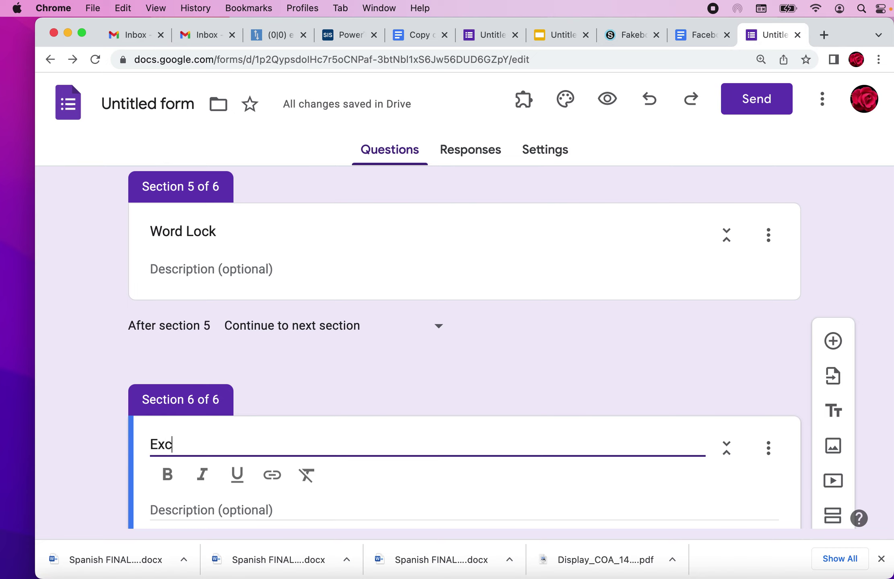
pyautogui.press('BackSpace')
pyautogui.write('it')
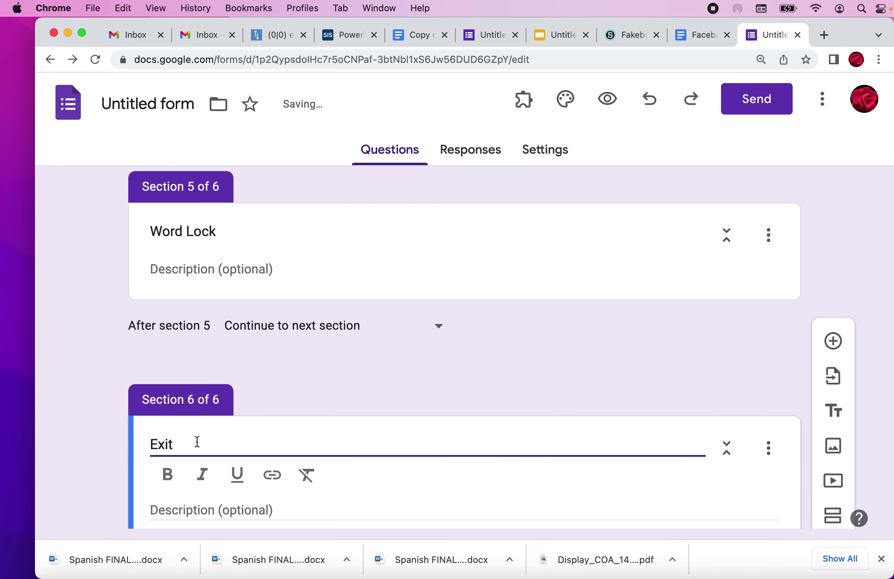
# - Review the order and titles of the form's sections, from the My Escape Room section through the lock sections
pyautogui.scroll(14, 197, 442)
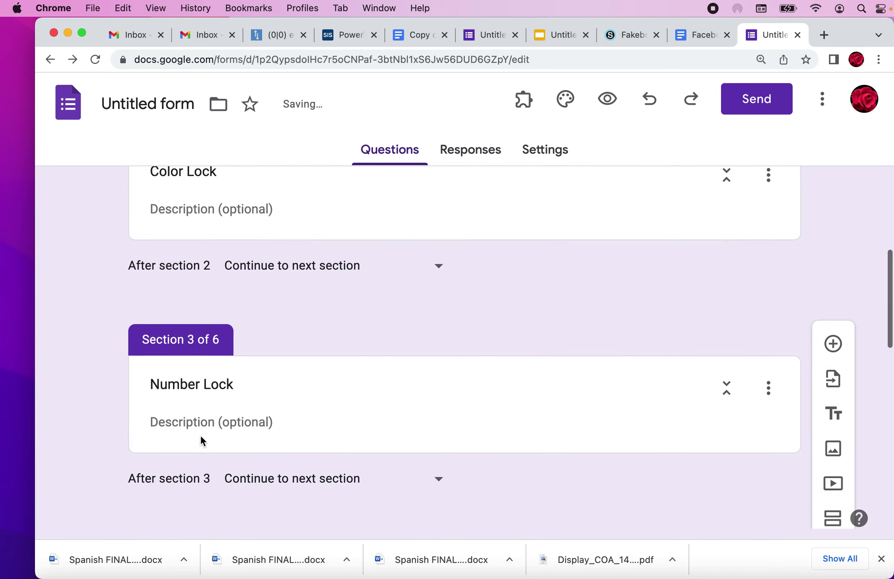
pyautogui.scroll(7, 200, 436)
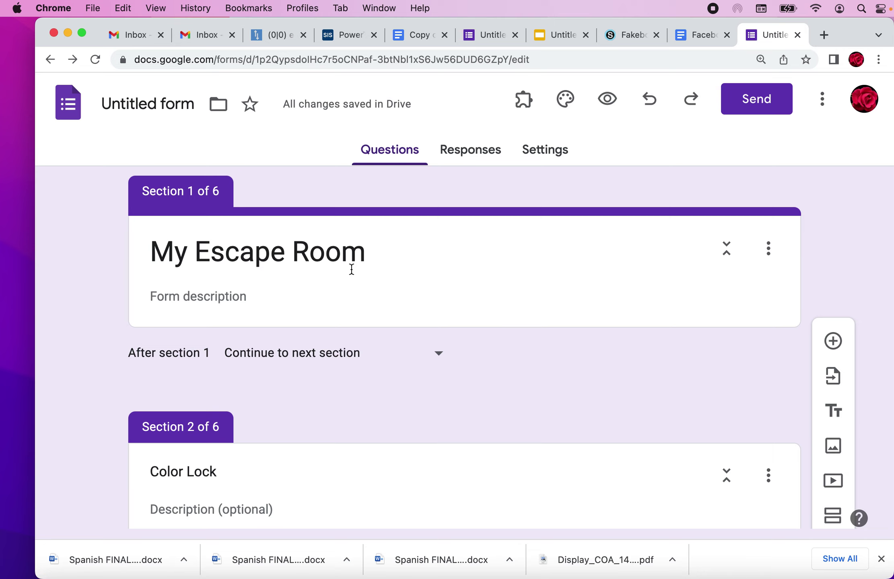
pyautogui.scroll(-10, 360, 347)
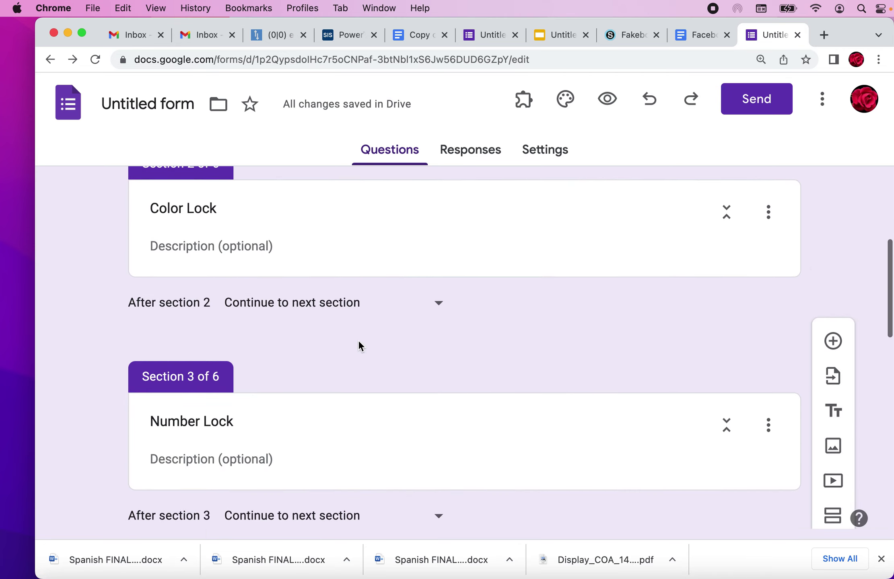
pyautogui.scroll(-10, 358, 340)
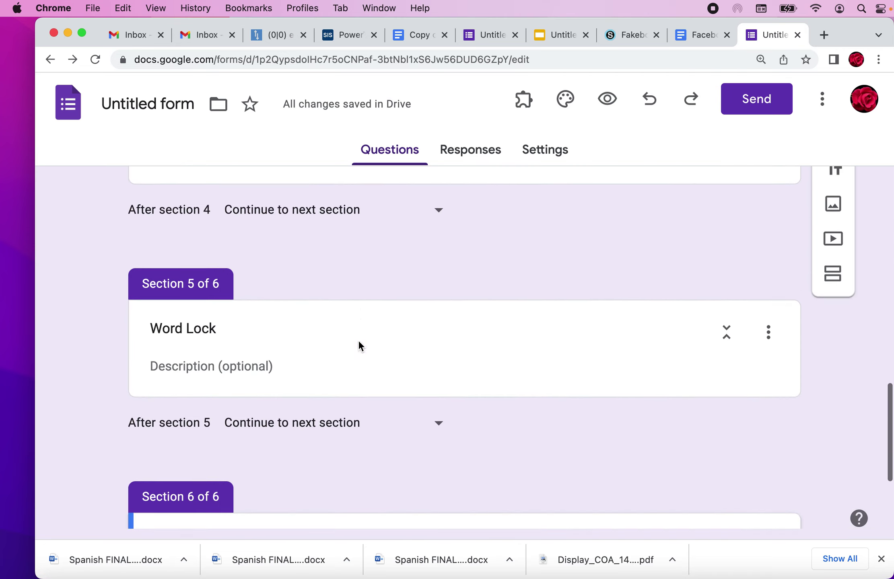
pyautogui.scroll(15, 359, 339)
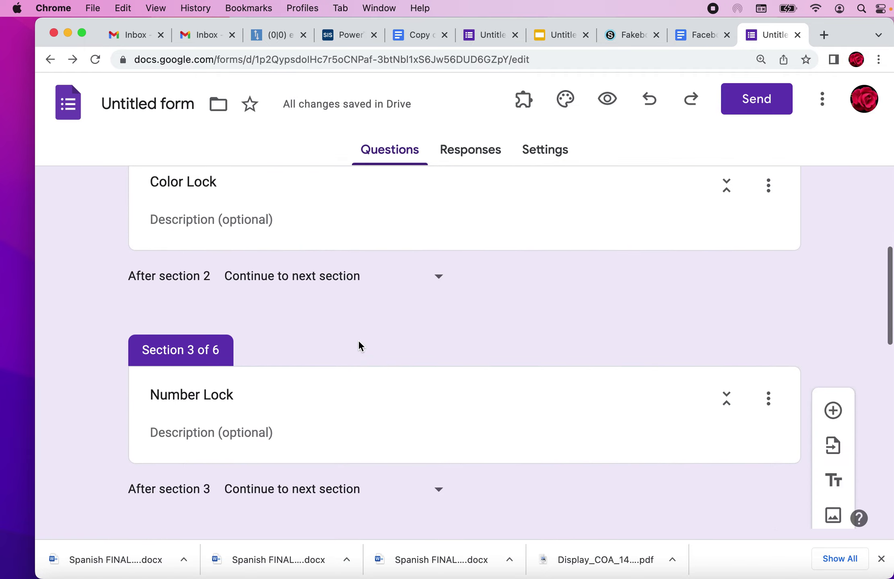
pyautogui.scroll(5, 359, 341)
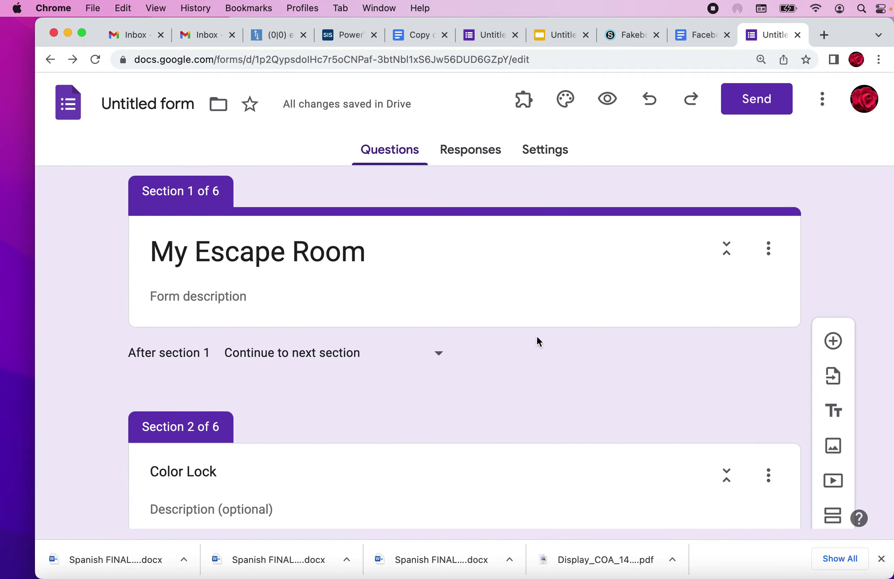
pyautogui.click(489, 284)
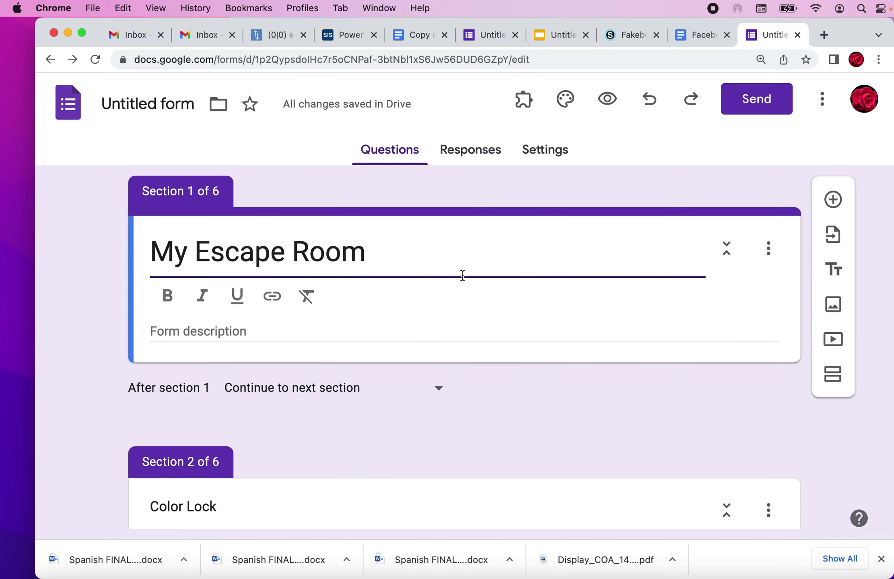
pyautogui.scroll(-1, 491, 284)
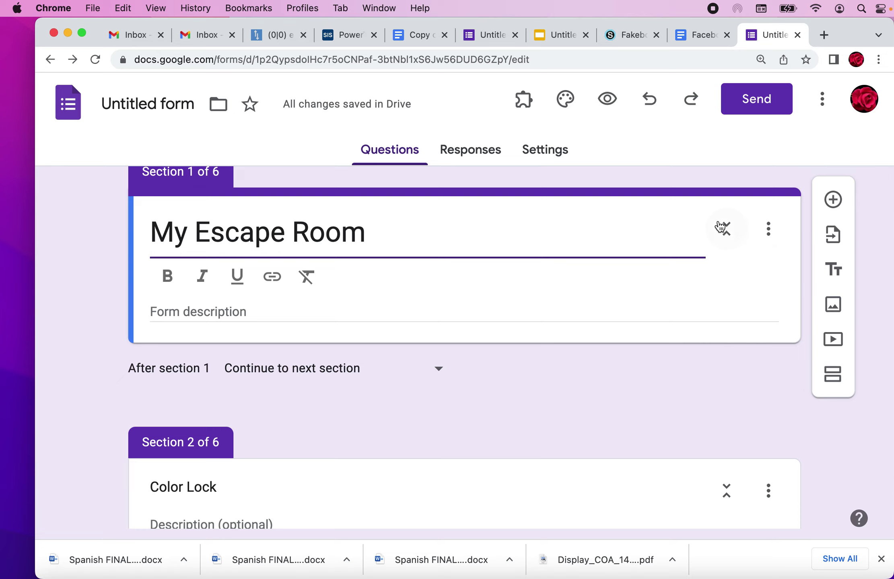
pyautogui.scroll(-3, 637, 307)
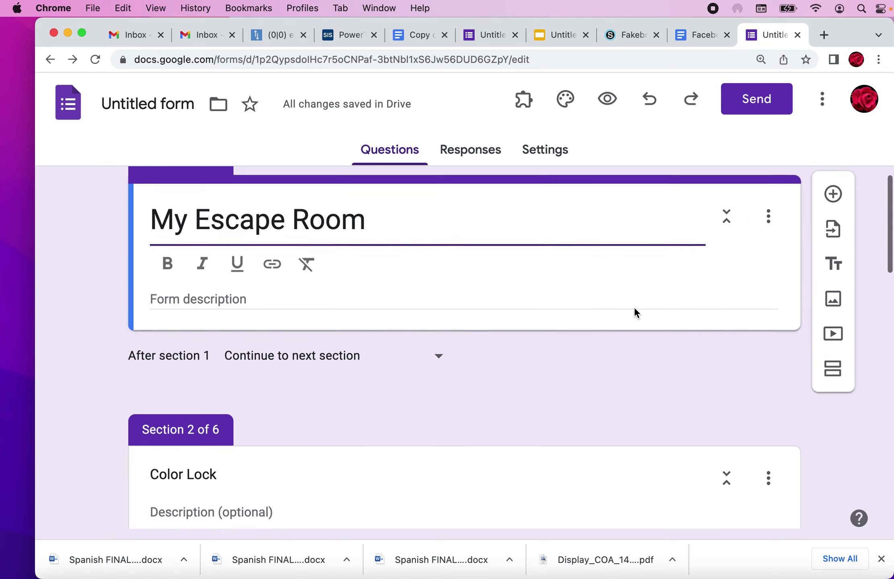
pyautogui.scroll(-5, 634, 313)
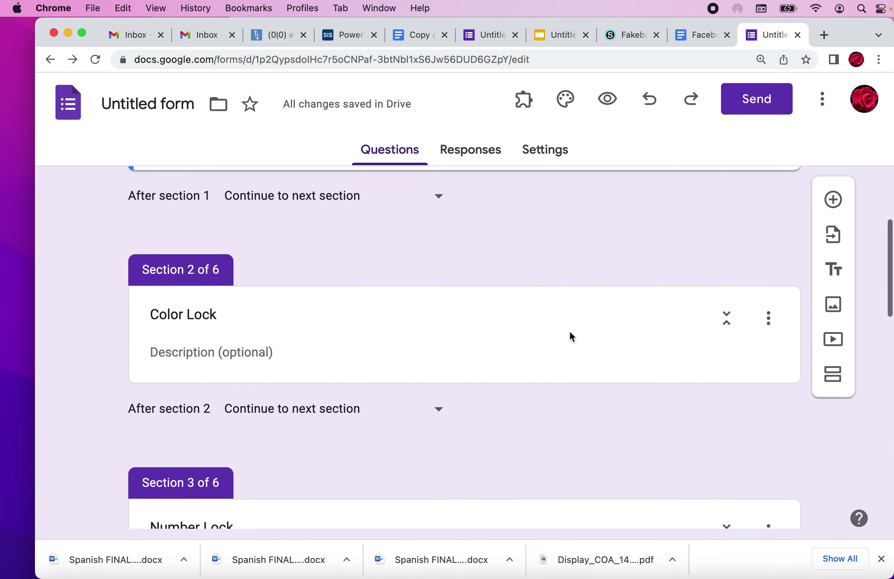
pyautogui.scroll(3, 570, 332)
pyautogui.scroll(-3, 569, 331)
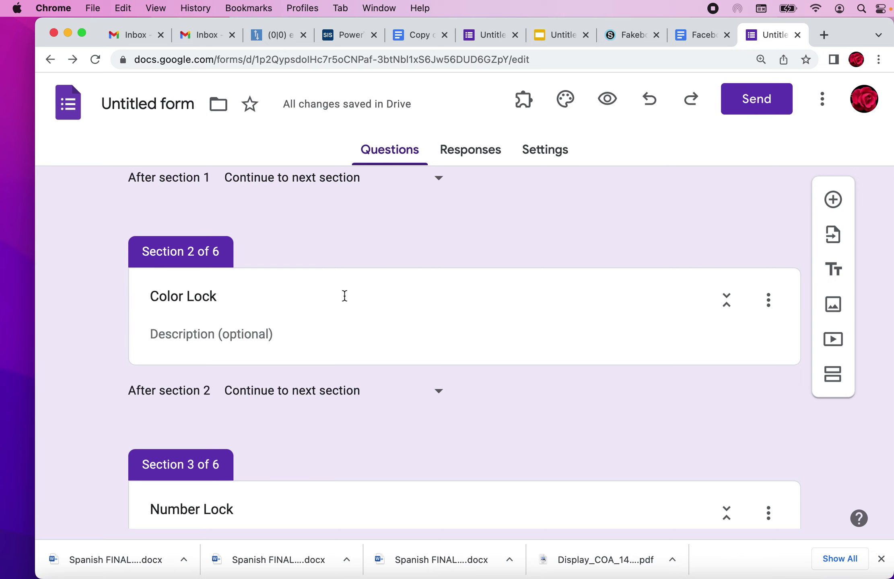
# - Add a short answer question to the Color Lock section and make it required
pyautogui.scroll(-2, 345, 297)
pyautogui.click(427, 249)
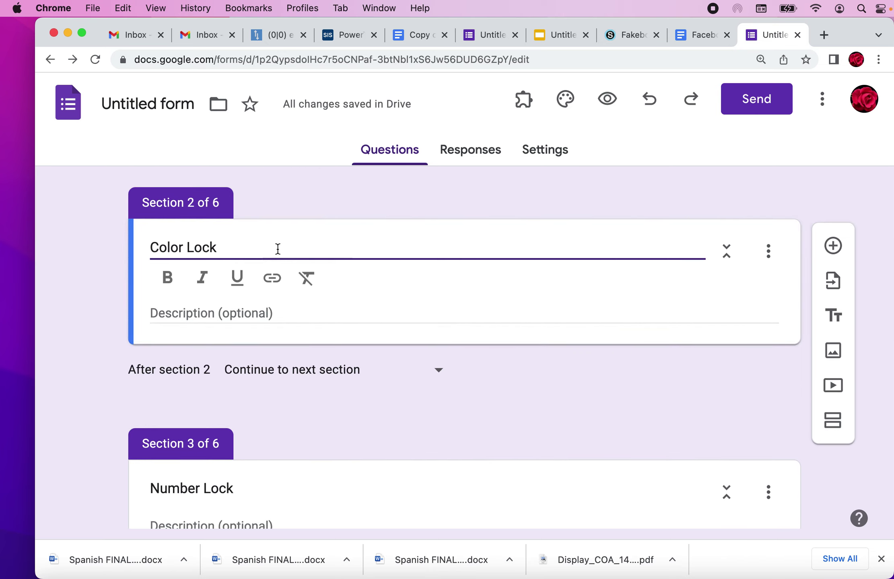
pyautogui.click(832, 246)
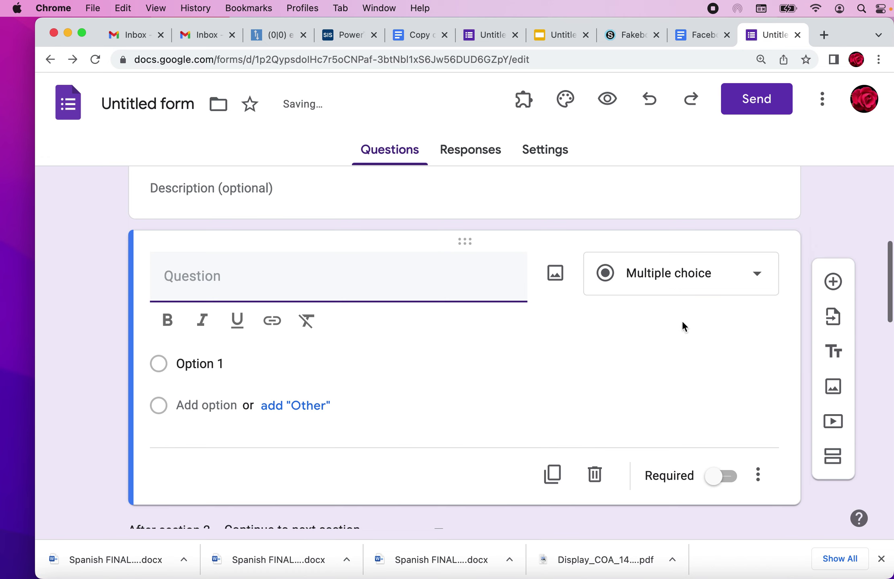
pyautogui.click(693, 281)
pyautogui.click(685, 132)
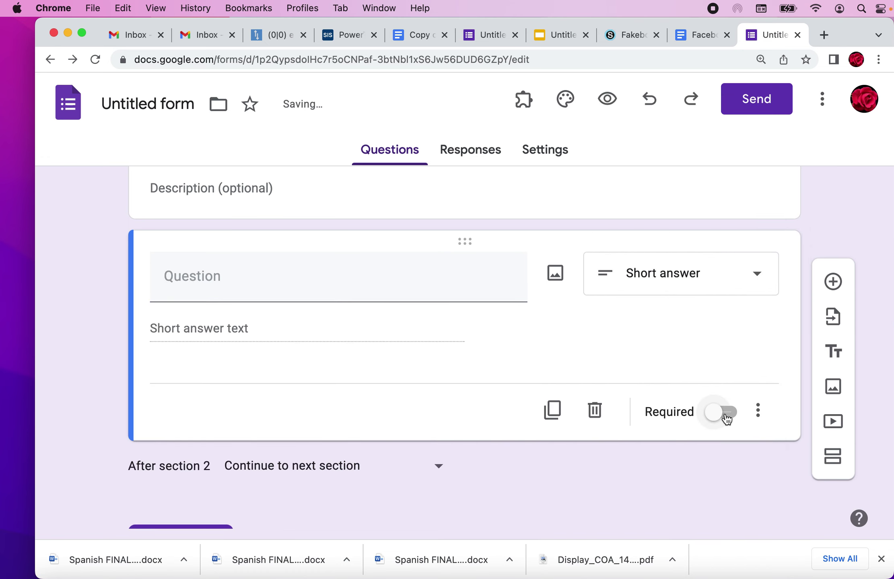
pyautogui.click(727, 419)
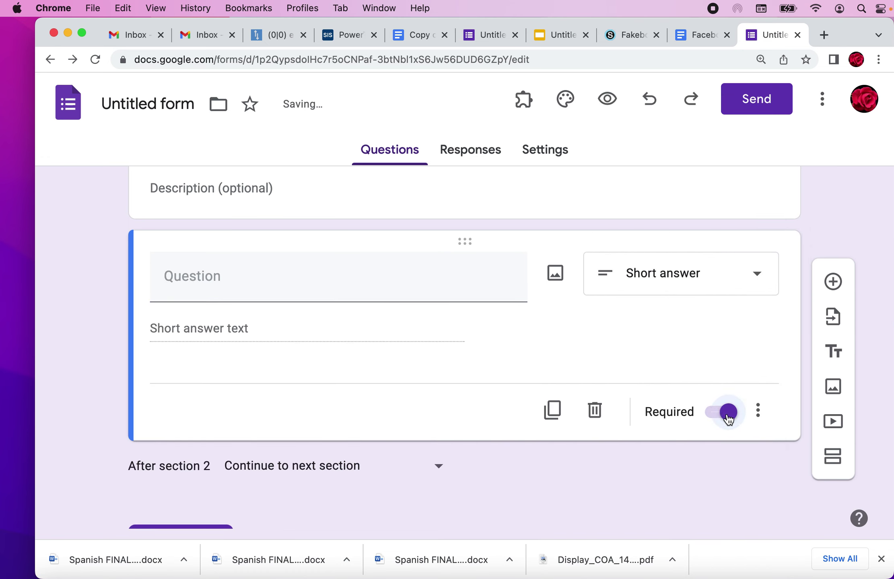
# - Add response validation to the Color Lock question, using the Text type with the Contains condition
pyautogui.click(757, 414)
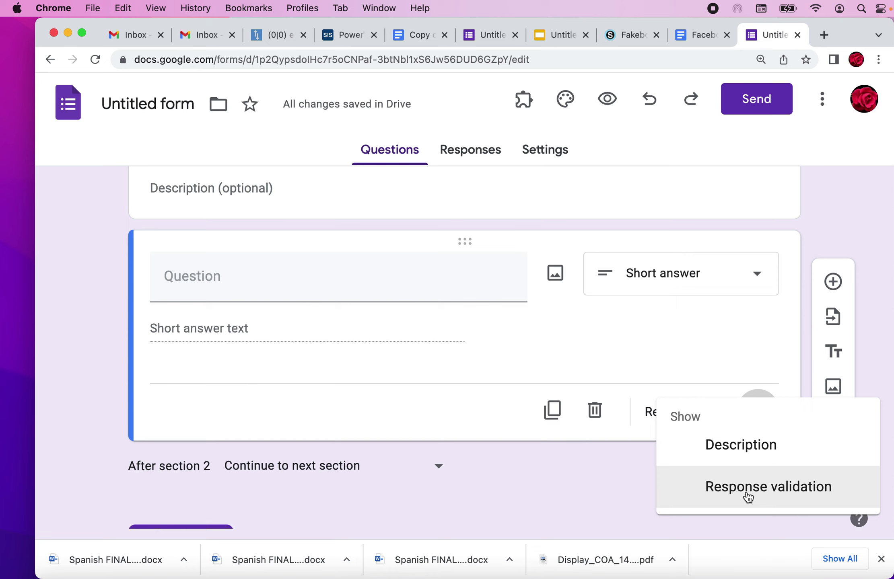
pyautogui.click(748, 487)
pyautogui.scroll(2, 370, 273)
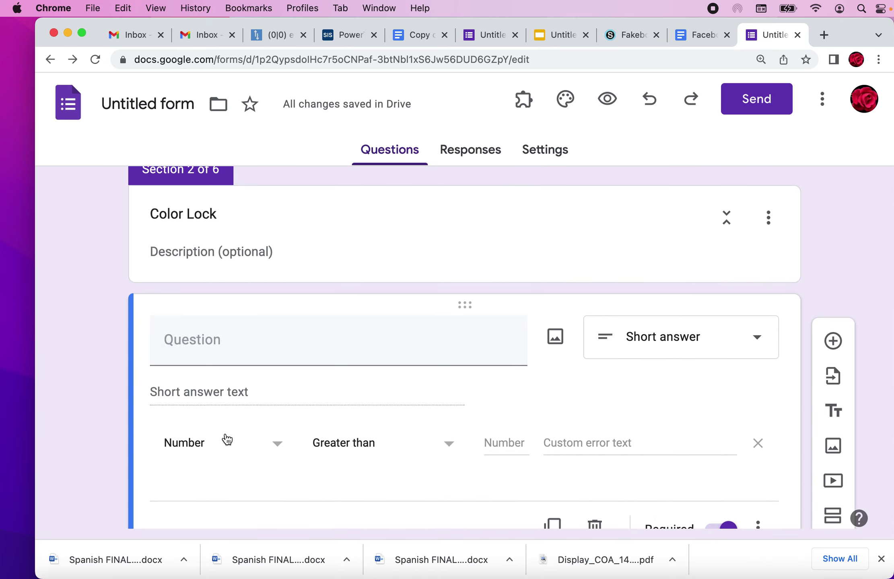
pyautogui.click(278, 447)
pyautogui.click(207, 422)
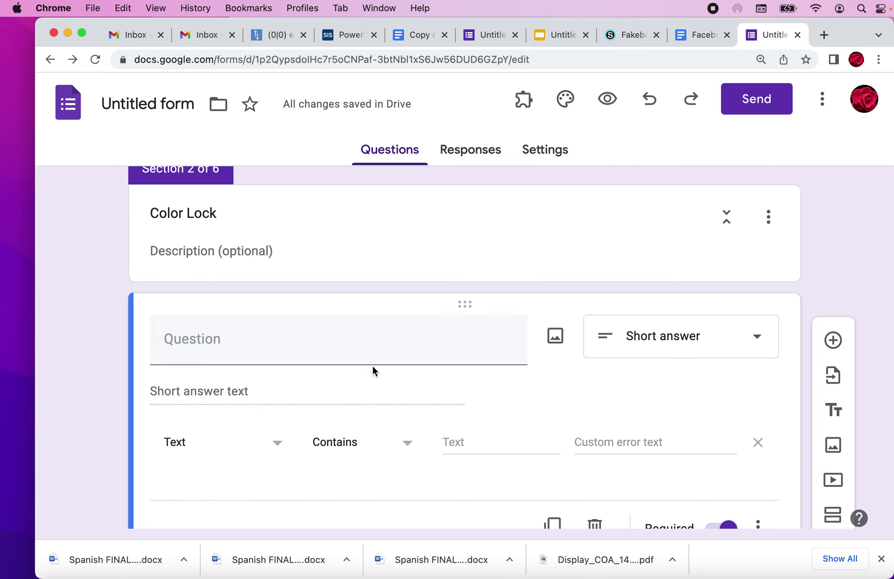
# - Add a required short answer question to the Number Lock section
pyautogui.scroll(-7, 372, 370)
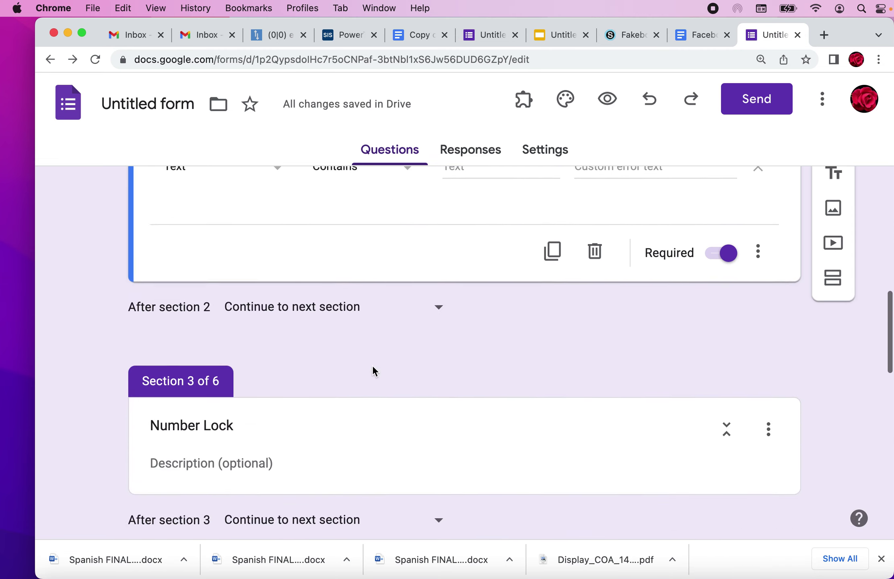
pyautogui.click(369, 386)
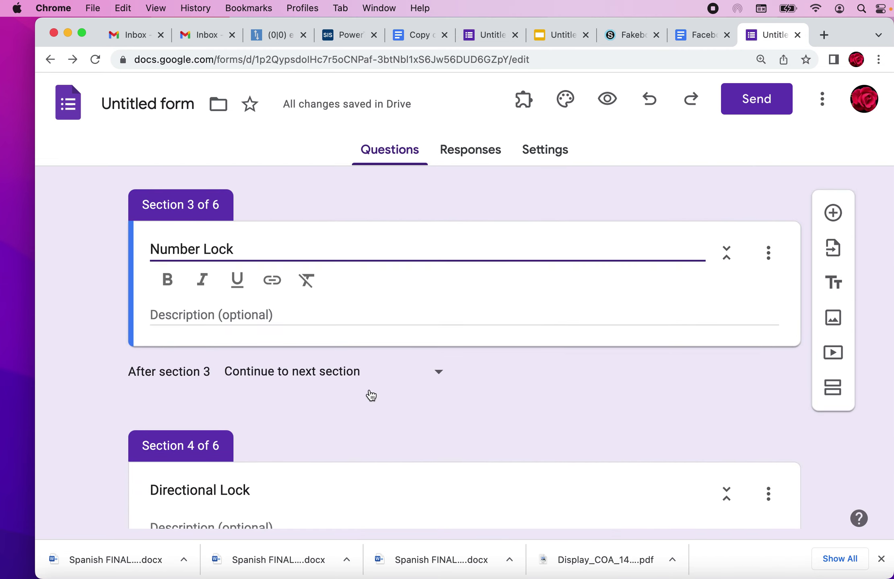
pyautogui.click(832, 213)
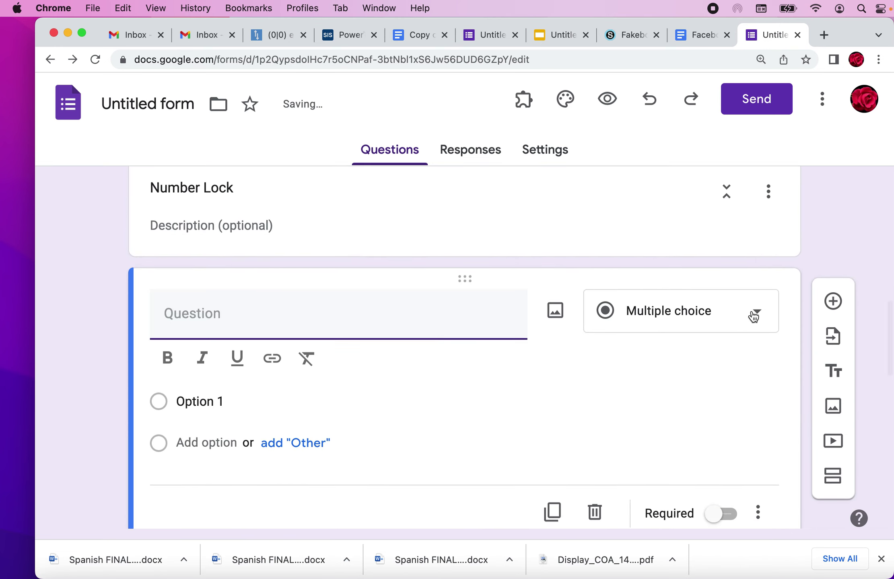
pyautogui.click(754, 313)
pyautogui.click(687, 134)
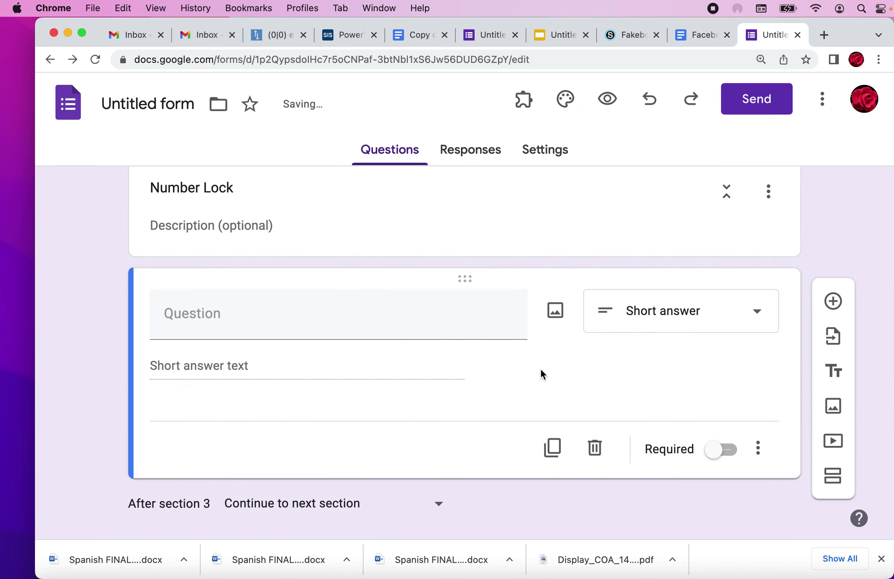
pyautogui.scroll(-3, 661, 366)
pyautogui.click(722, 366)
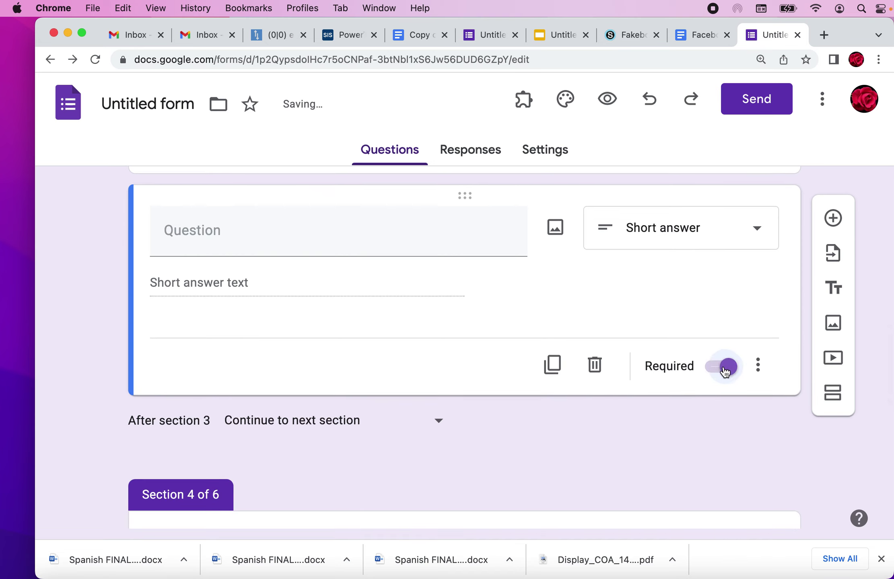
# - Add response validation to the Number Lock question, using the Number type with the Equal to condition
pyautogui.click(759, 366)
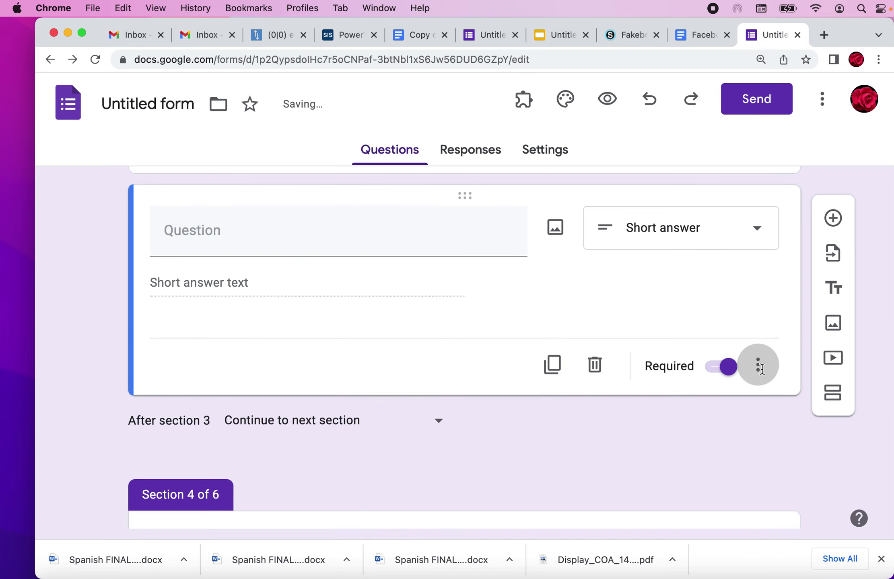
pyautogui.click(750, 475)
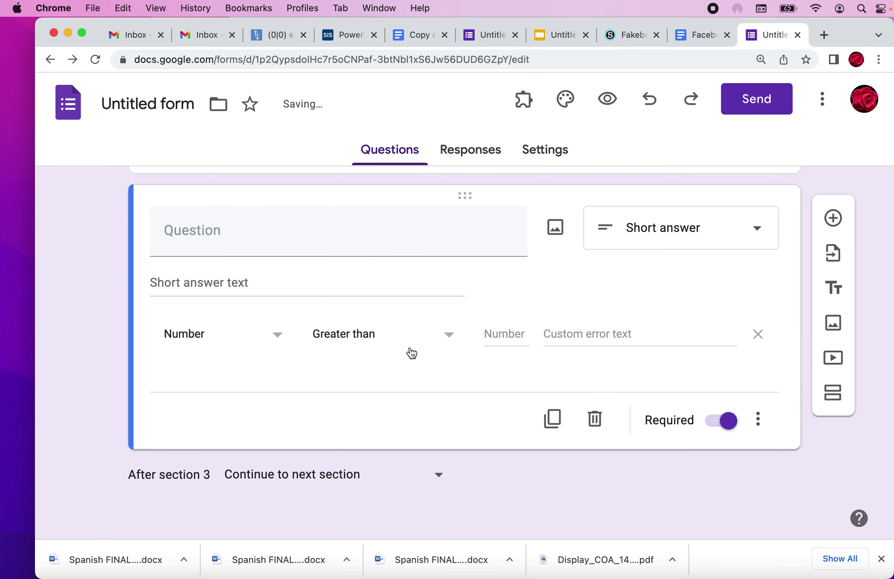
pyautogui.scroll(2, 410, 353)
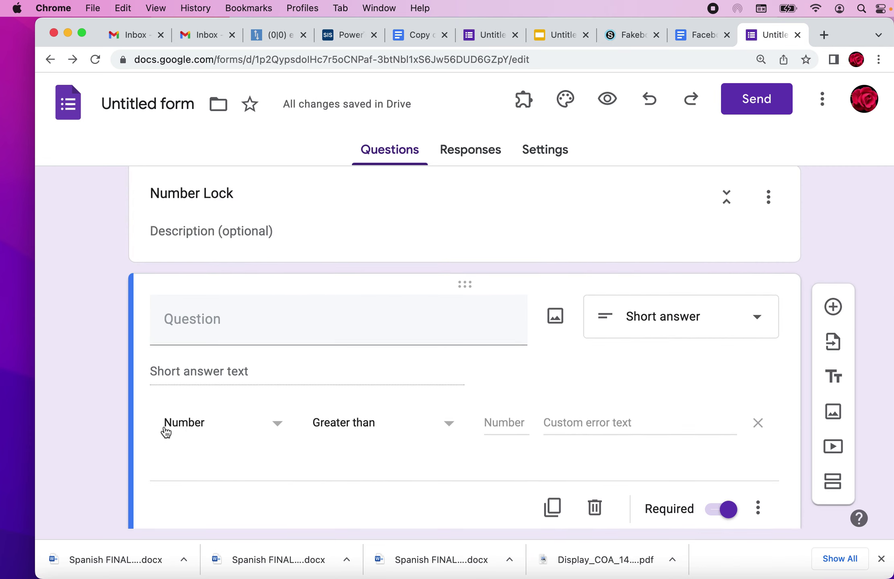
pyautogui.click(447, 426)
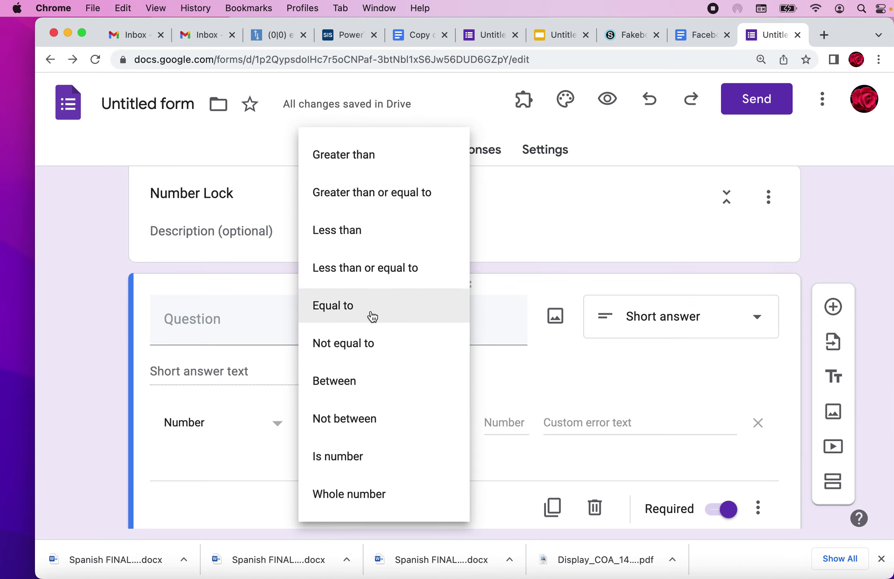
pyautogui.click(371, 314)
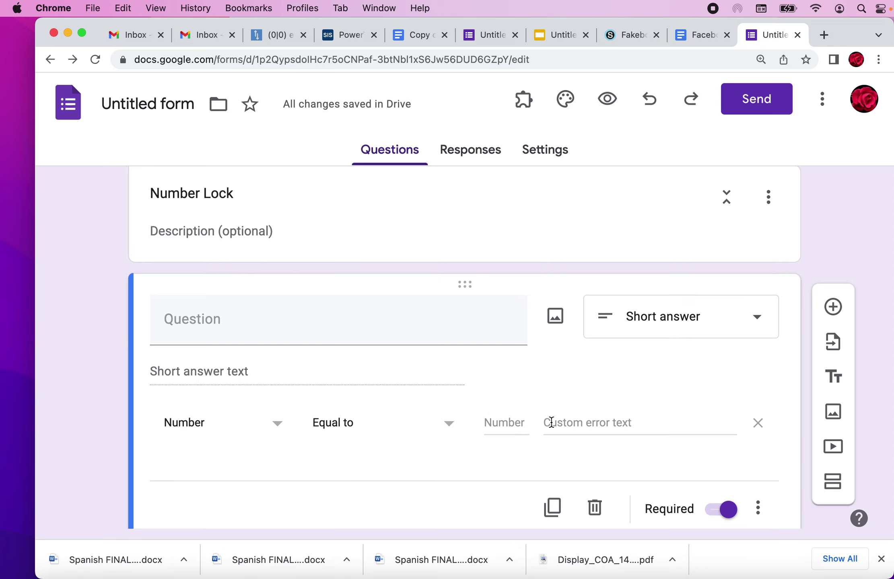
# - Add a required short answer question to the Directional Lock section
pyautogui.scroll(-7, 514, 434)
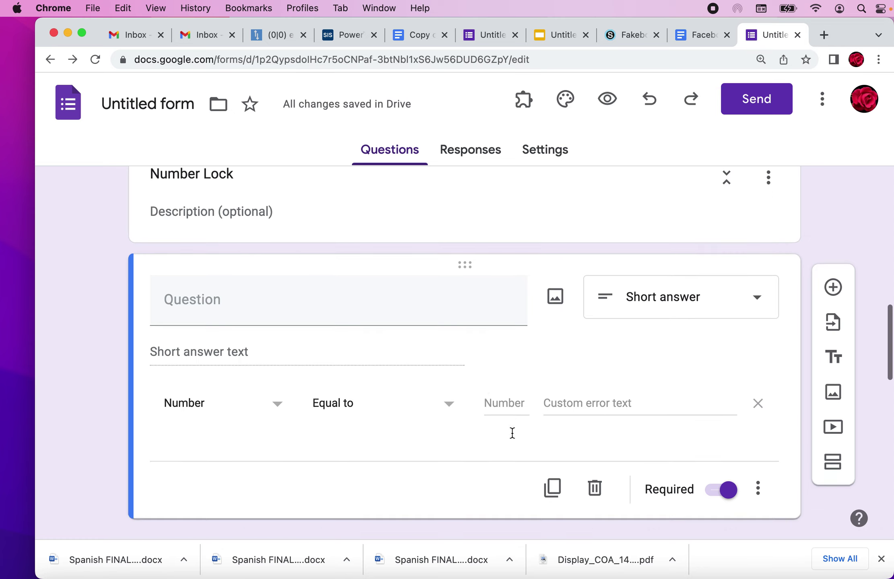
pyautogui.click(512, 433)
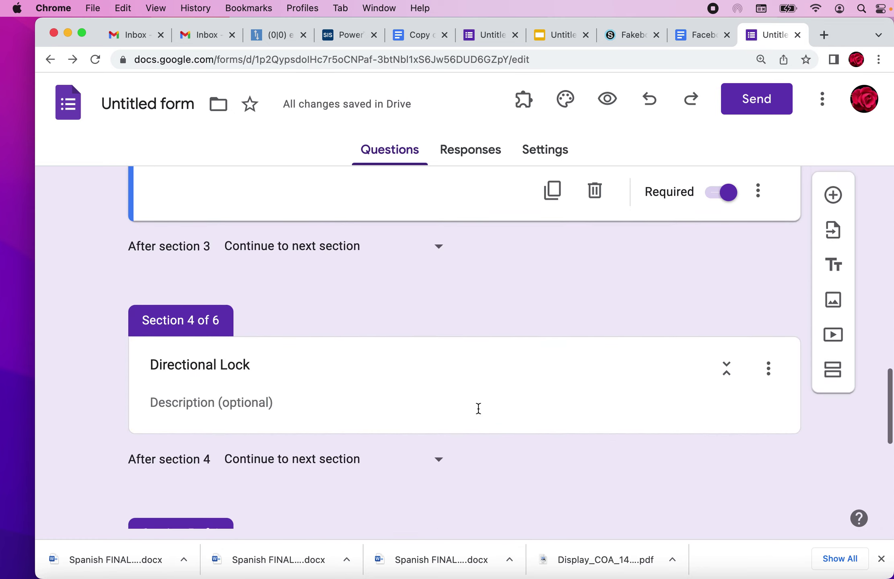
pyautogui.scroll(-4, 448, 386)
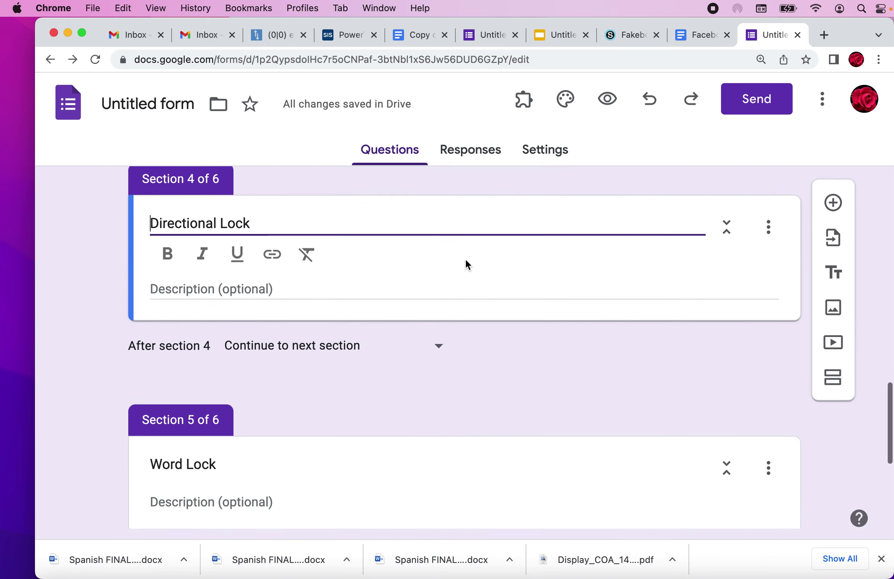
pyautogui.click(832, 200)
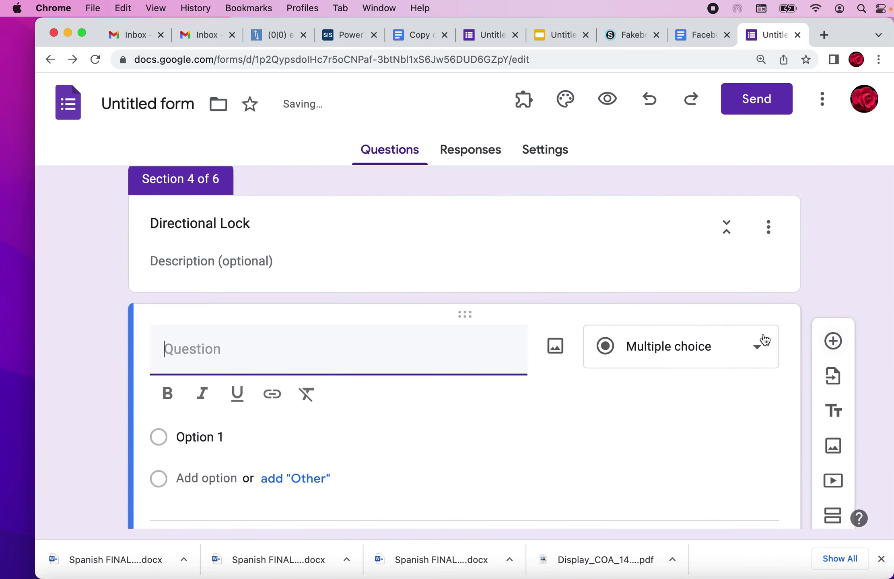
pyautogui.click(696, 128)
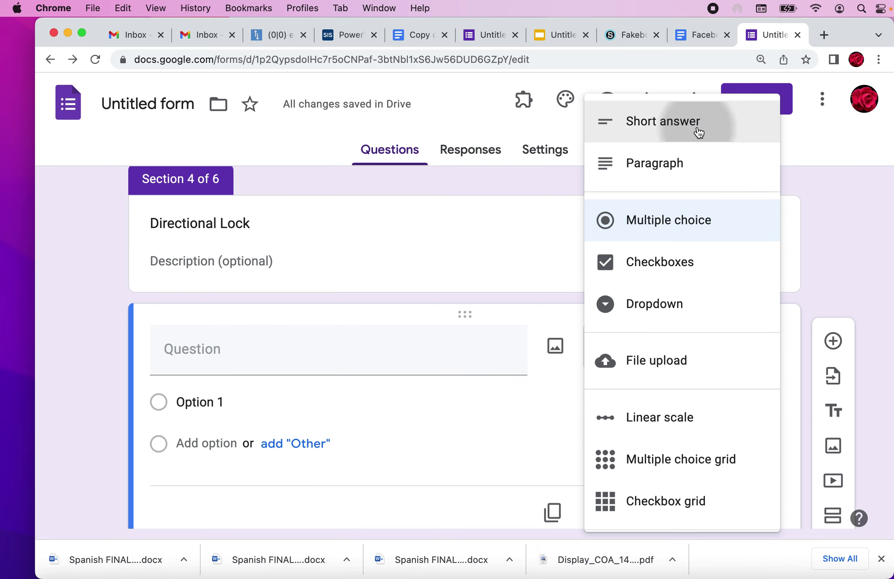
pyautogui.scroll(-2, 570, 402)
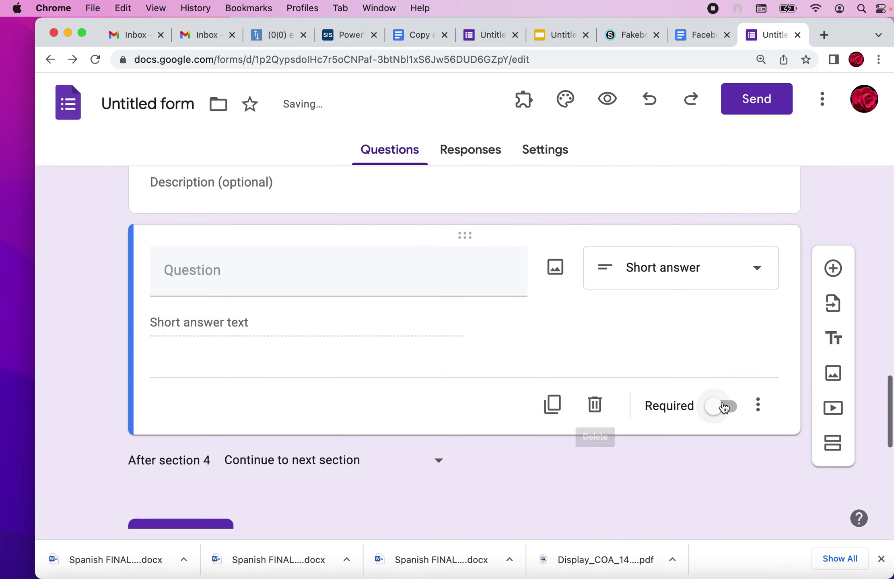
pyautogui.click(717, 406)
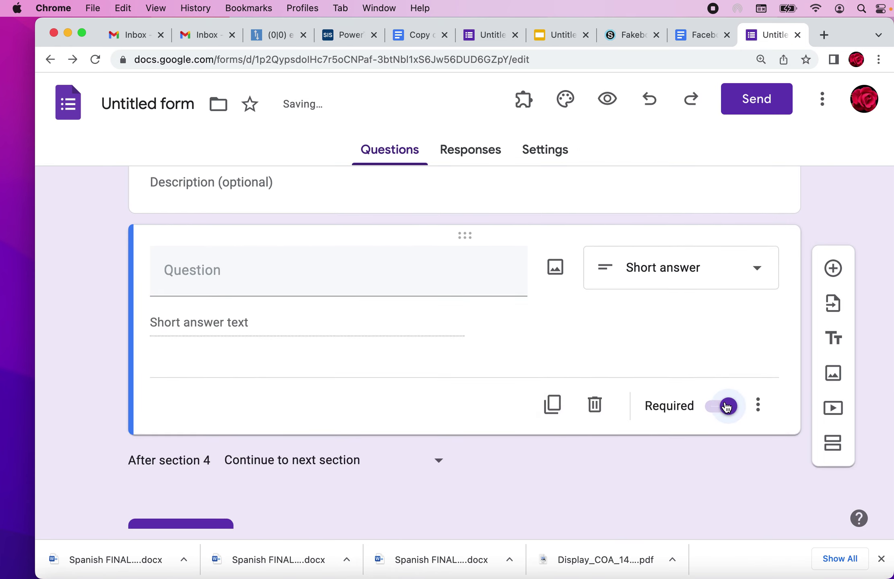
# - Add response validation to the Directional Lock question, using the Text type with the Contains condition
pyautogui.click(758, 405)
pyautogui.click(752, 491)
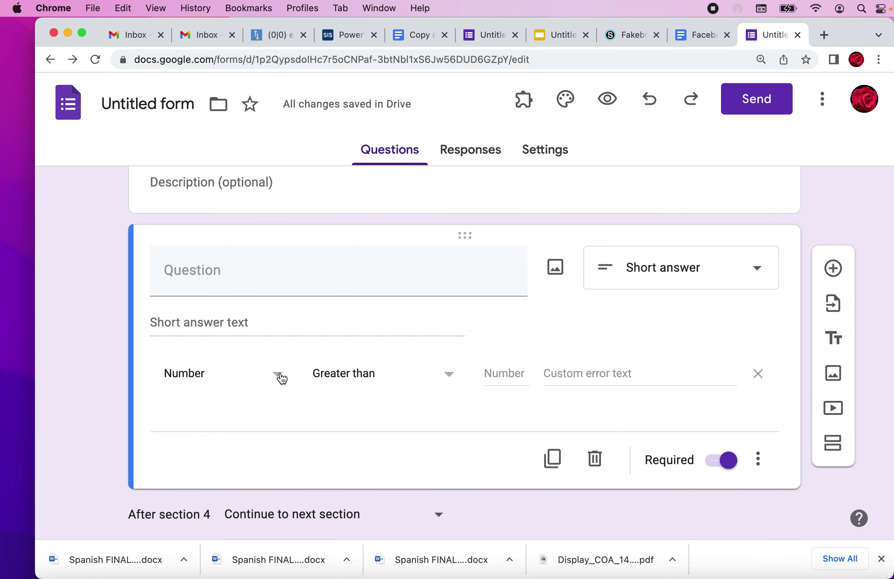
pyautogui.scroll(1, 279, 375)
pyautogui.click(280, 415)
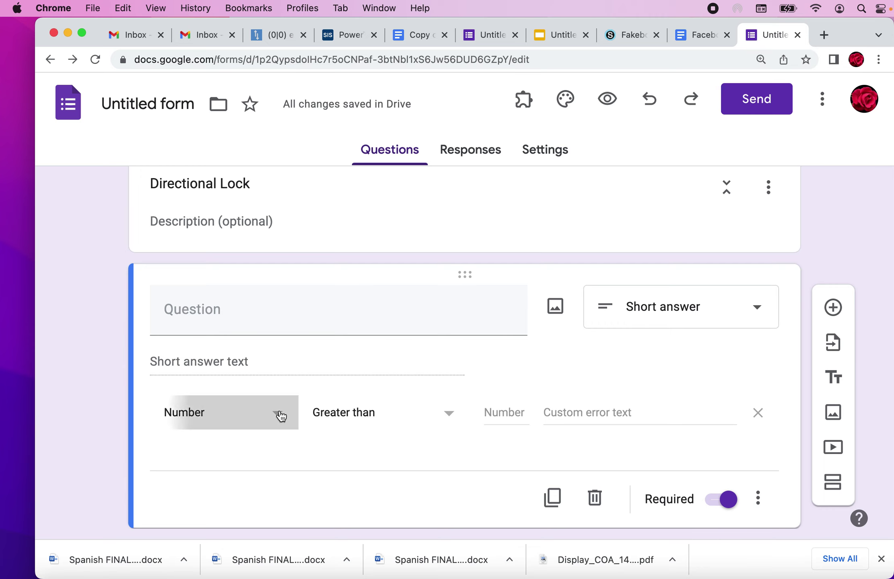
pyautogui.click(198, 420)
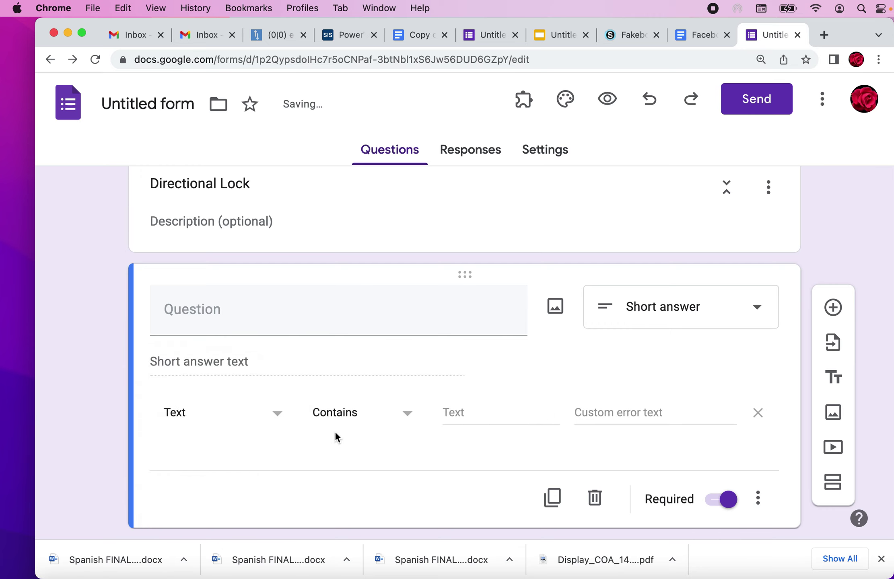
# - Add a required short answer question to the Word Lock section
pyautogui.scroll(-10, 403, 434)
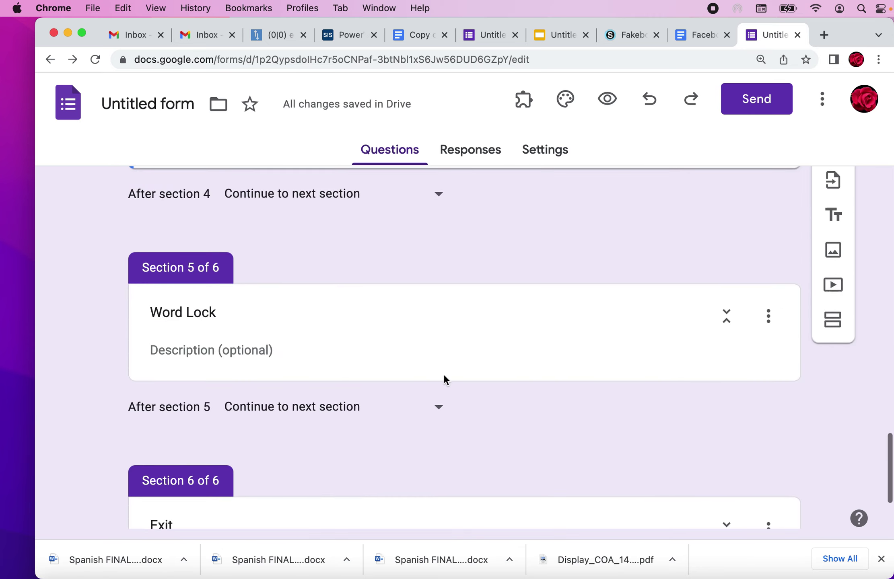
pyautogui.click(444, 379)
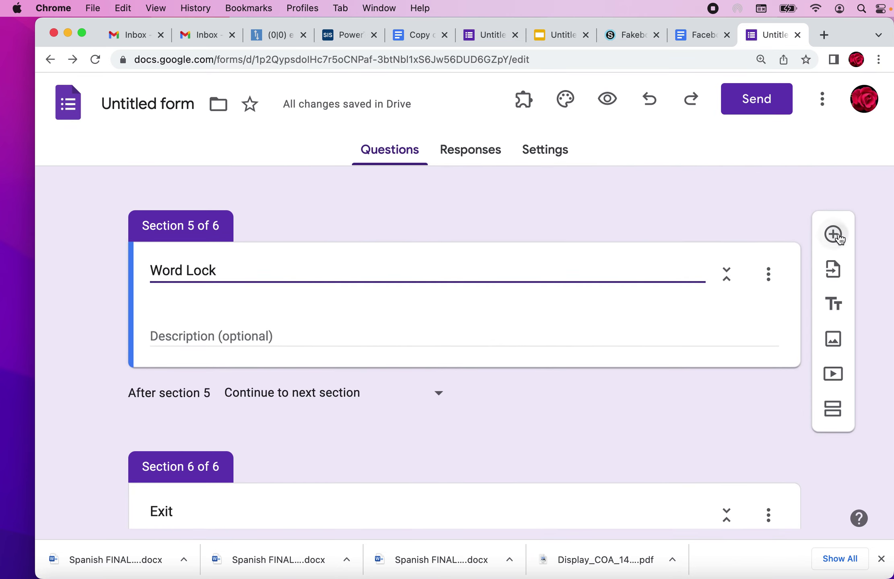
pyautogui.click(835, 233)
pyautogui.click(729, 401)
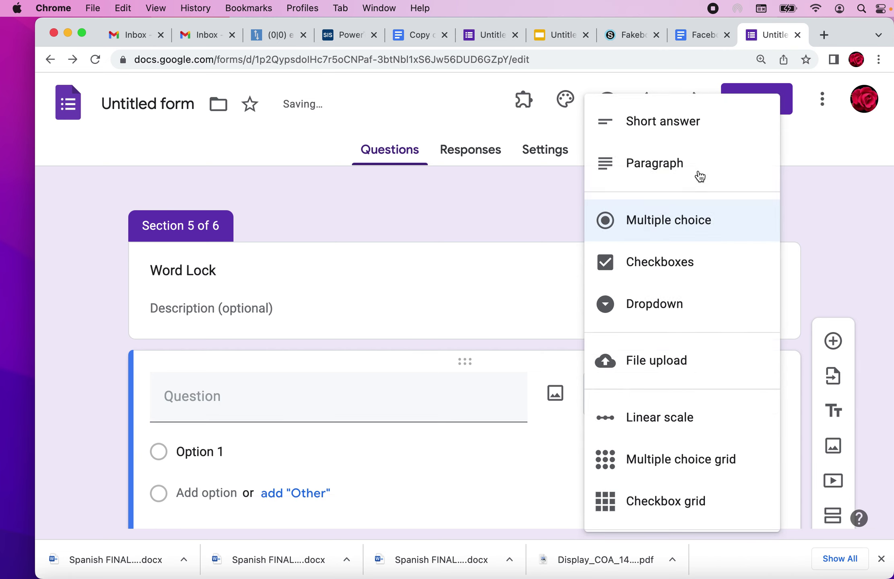
pyautogui.click(680, 137)
pyautogui.scroll(-5, 530, 349)
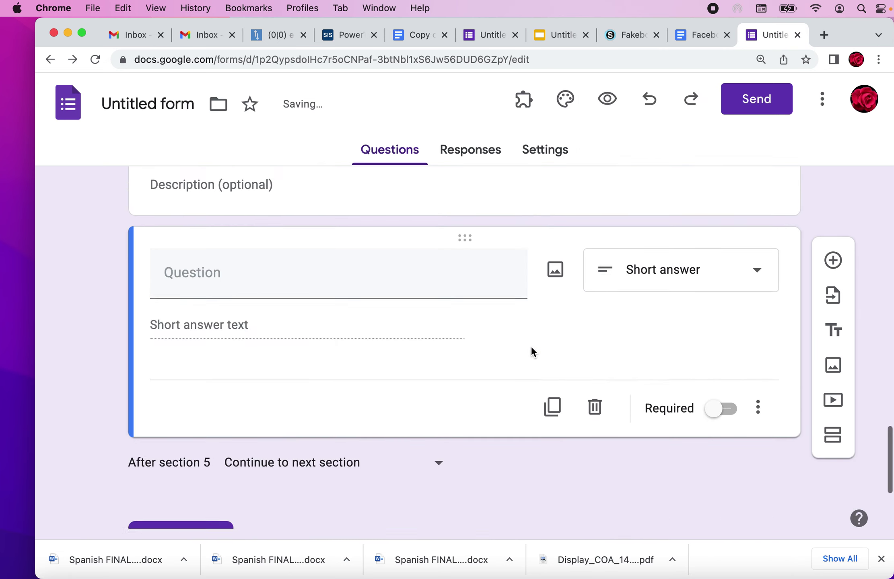
pyautogui.click(718, 315)
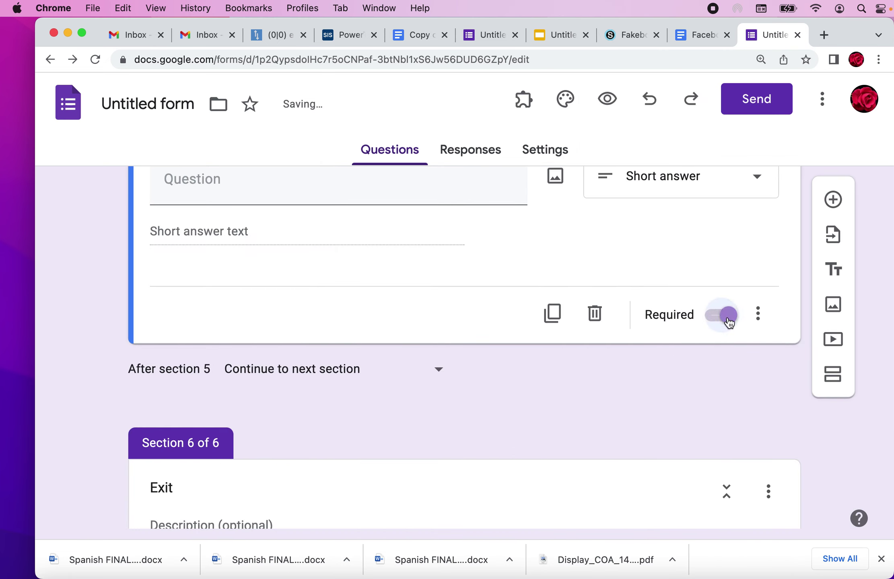
# - Add response validation to the Word Lock question, using the Text type with the Contains condition
pyautogui.click(760, 315)
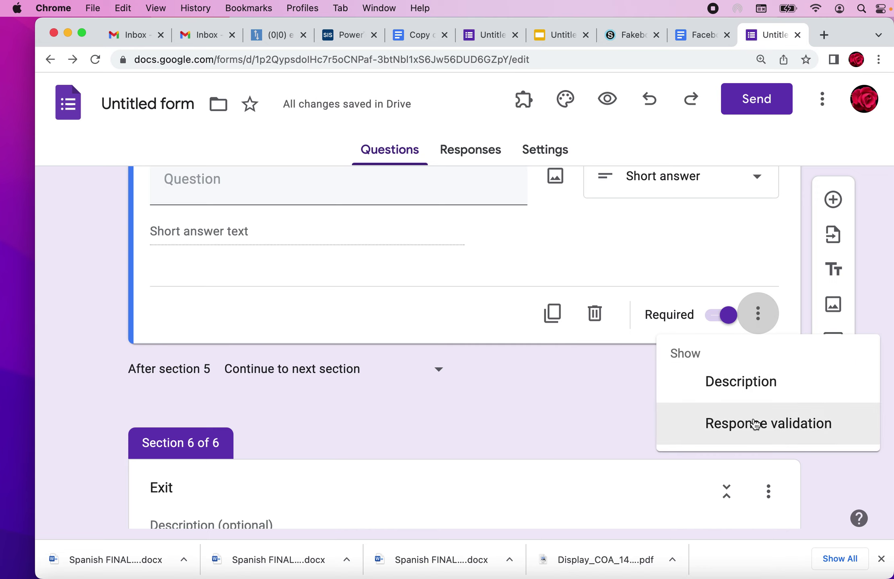
pyautogui.click(758, 423)
pyautogui.click(276, 283)
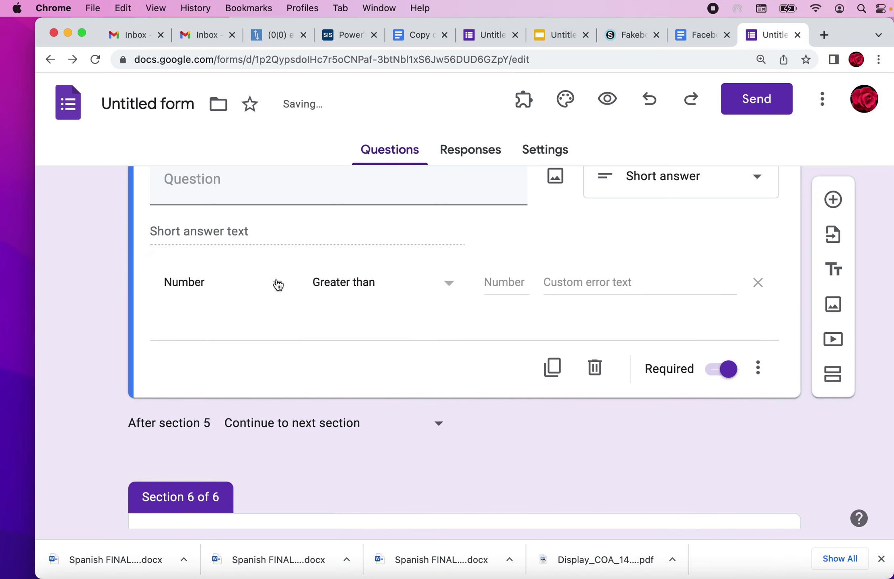
pyautogui.click(221, 325)
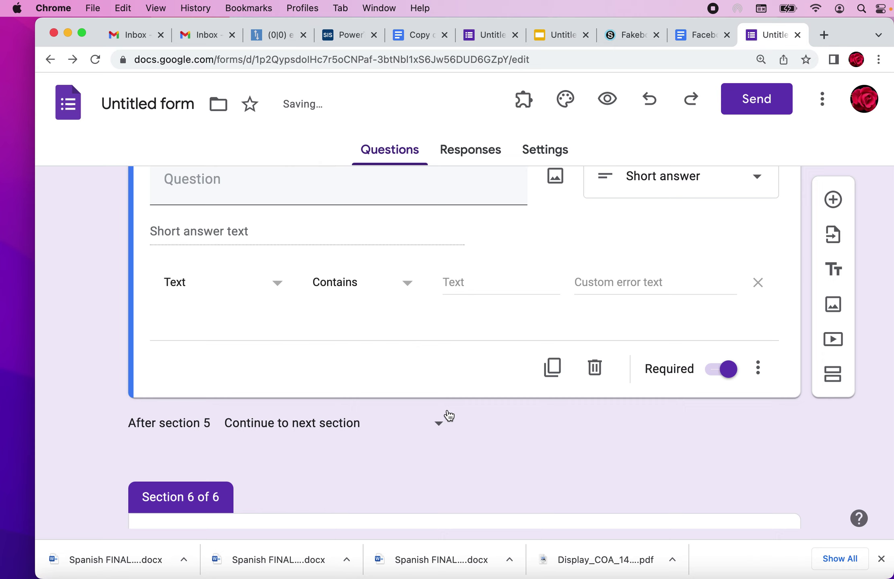
# - Review the form's sections and their short answer questions, from the My Escape Room title through the lock sections to Exit
pyautogui.scroll(-5, 447, 413)
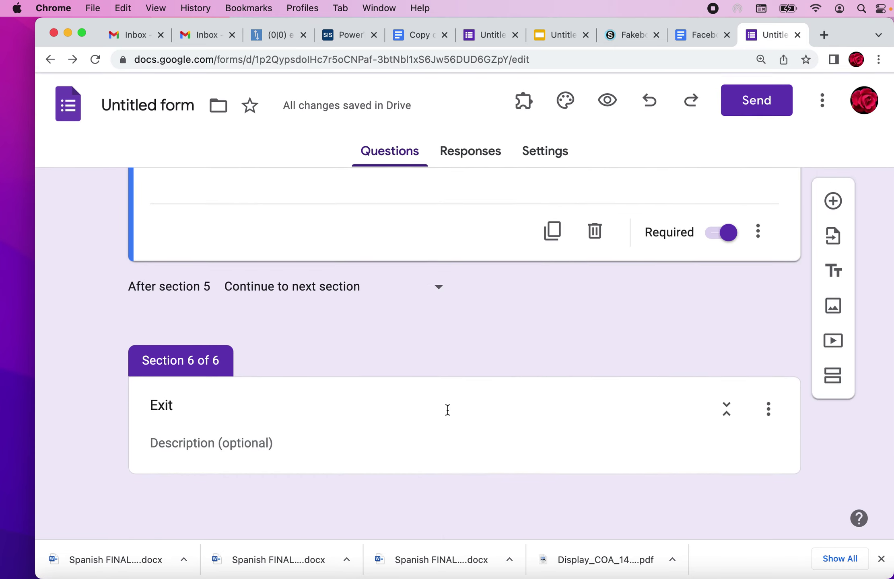
pyautogui.scroll(5, 447, 409)
pyautogui.scroll(10, 448, 413)
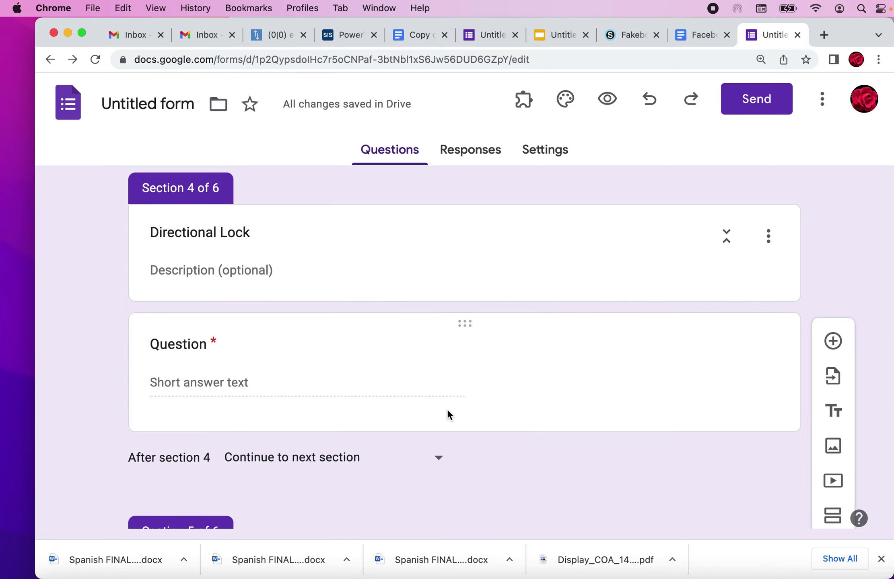
pyautogui.scroll(-5, 492, 407)
pyautogui.scroll(5, 491, 403)
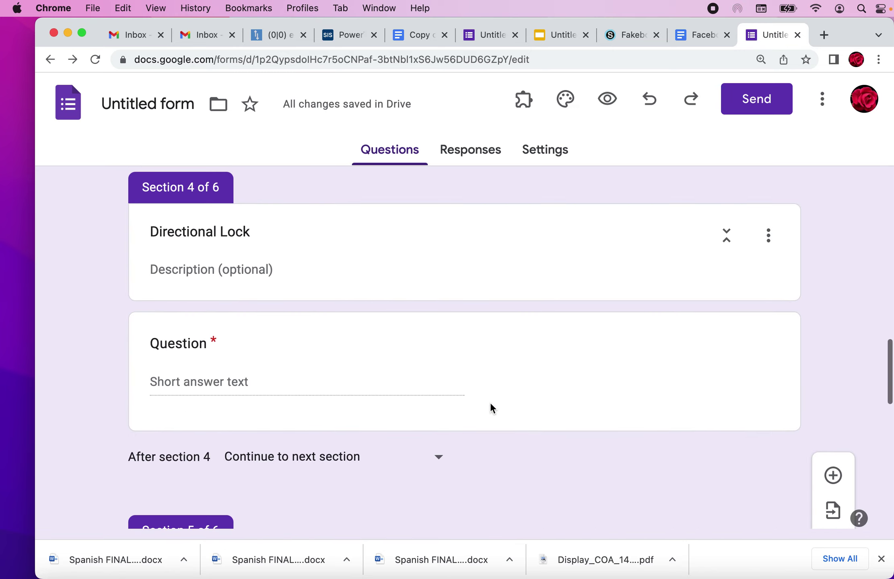
pyautogui.scroll(15, 490, 403)
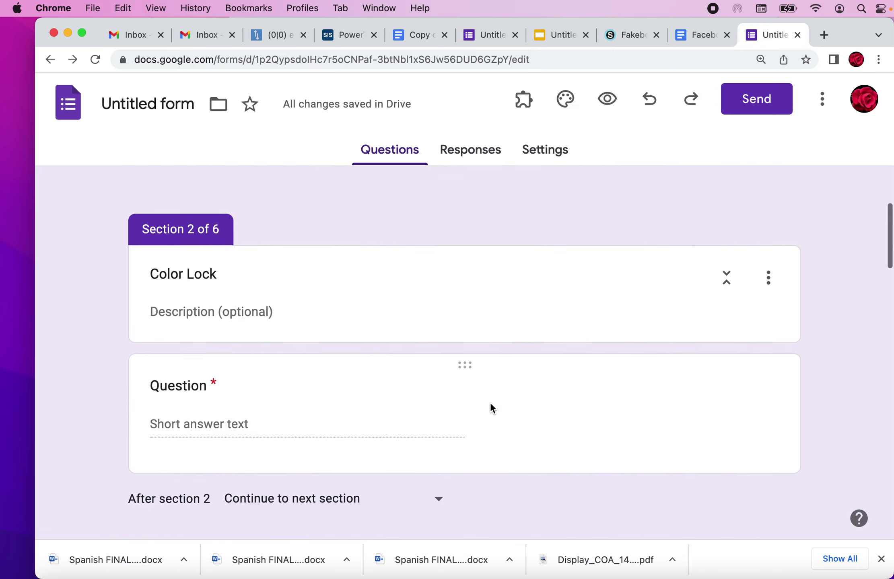
pyautogui.scroll(5, 490, 402)
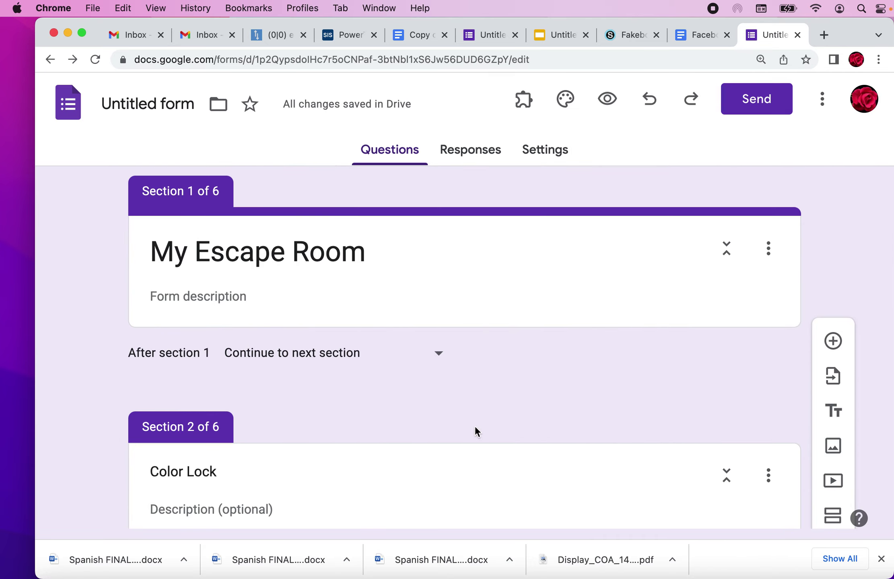
pyautogui.scroll(-8, 475, 430)
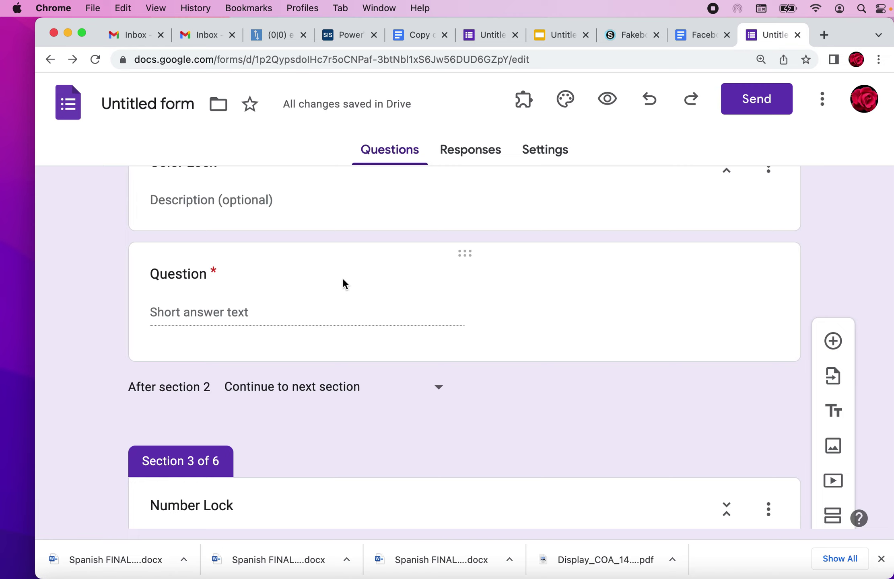
pyautogui.scroll(-5, 334, 453)
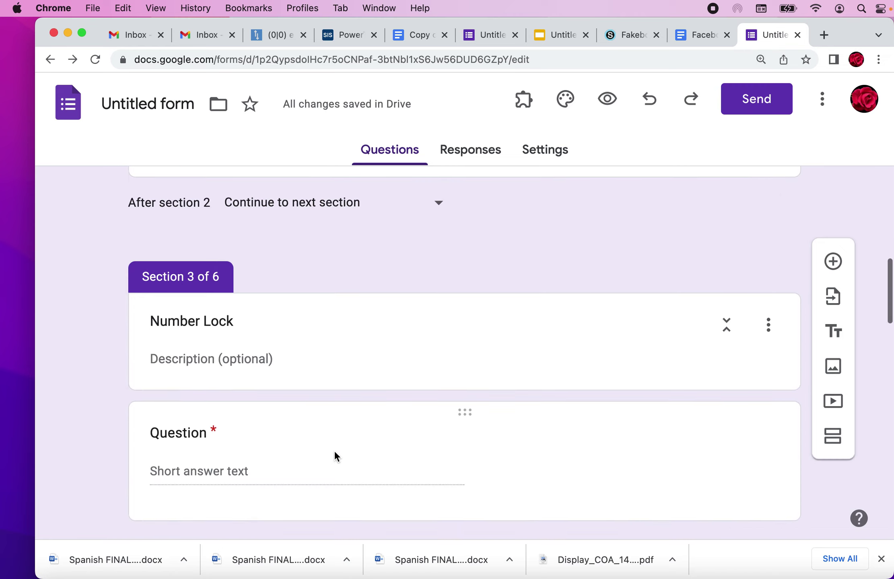
pyautogui.scroll(-2, 333, 455)
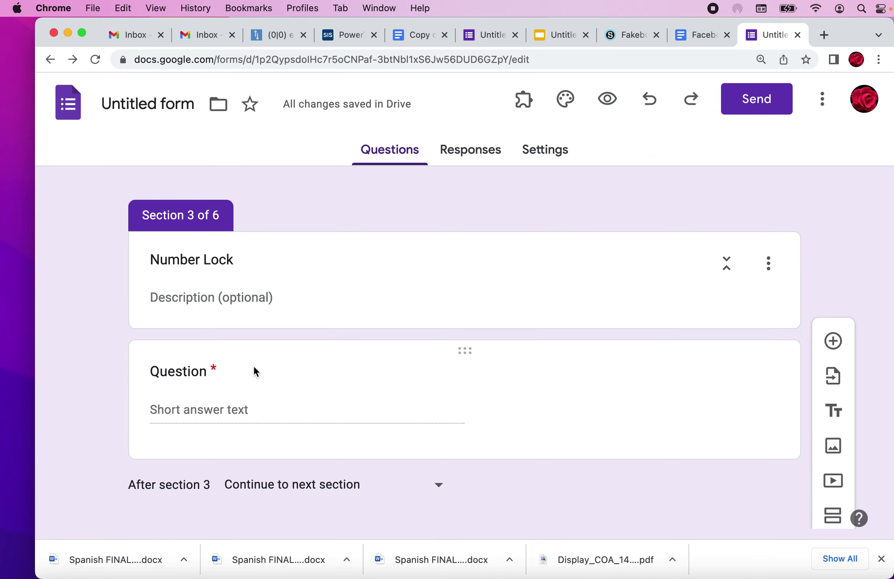
pyautogui.scroll(10, 262, 382)
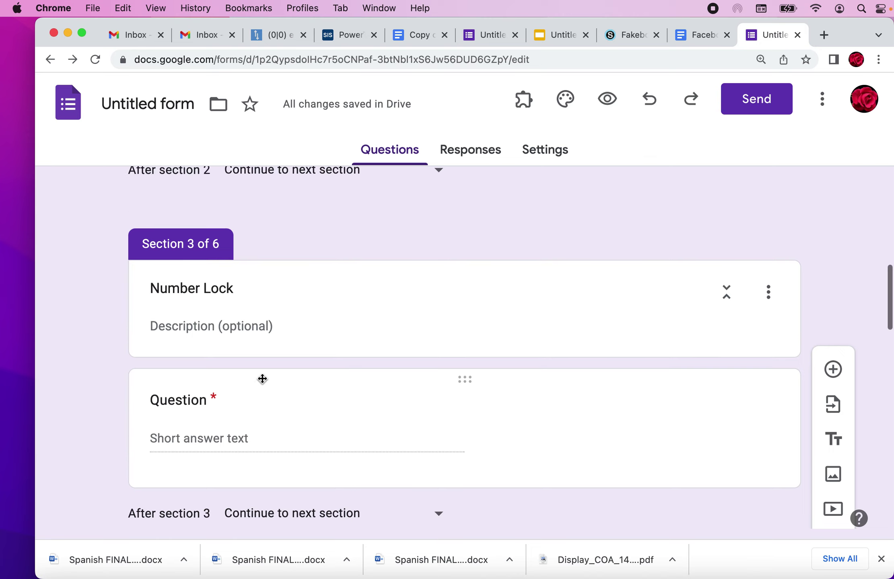
pyautogui.scroll(4, 261, 379)
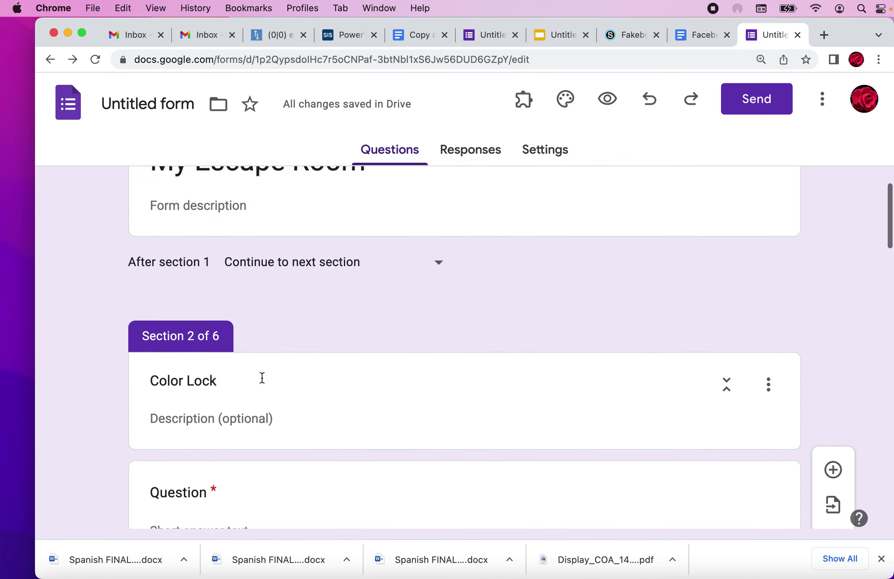
pyautogui.scroll(-5, 262, 380)
pyautogui.scroll(-3, 262, 378)
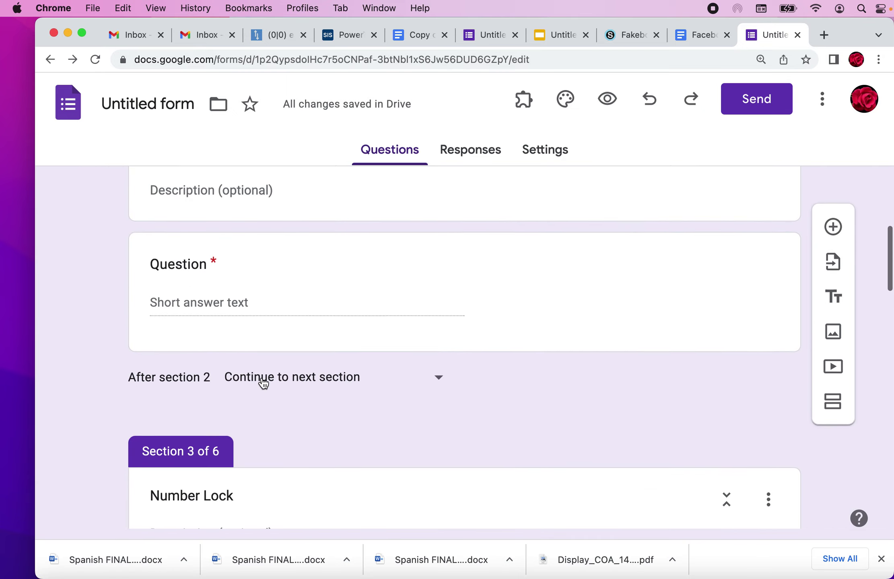
# - Start adding an image to the Color Lock question and search Google Images for "inside school library"
pyautogui.click(417, 268)
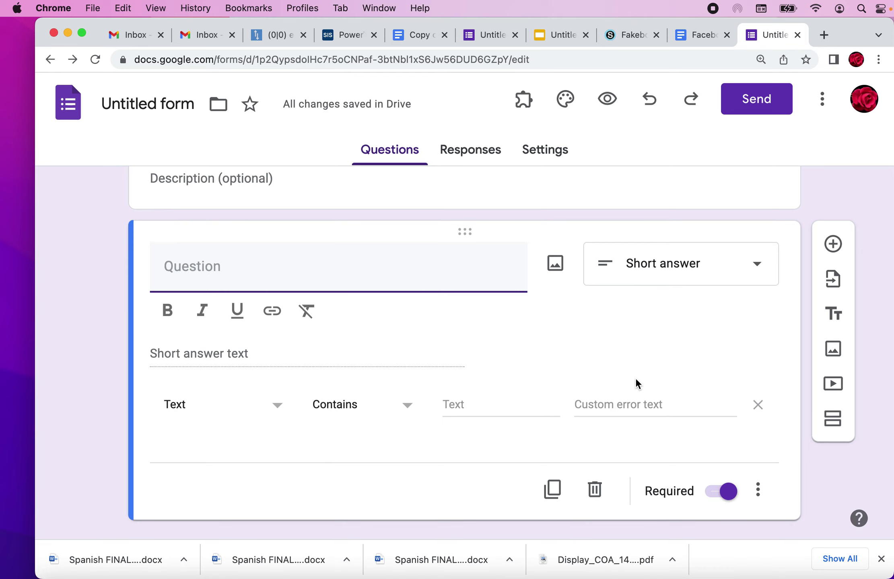
pyautogui.scroll(2, 636, 382)
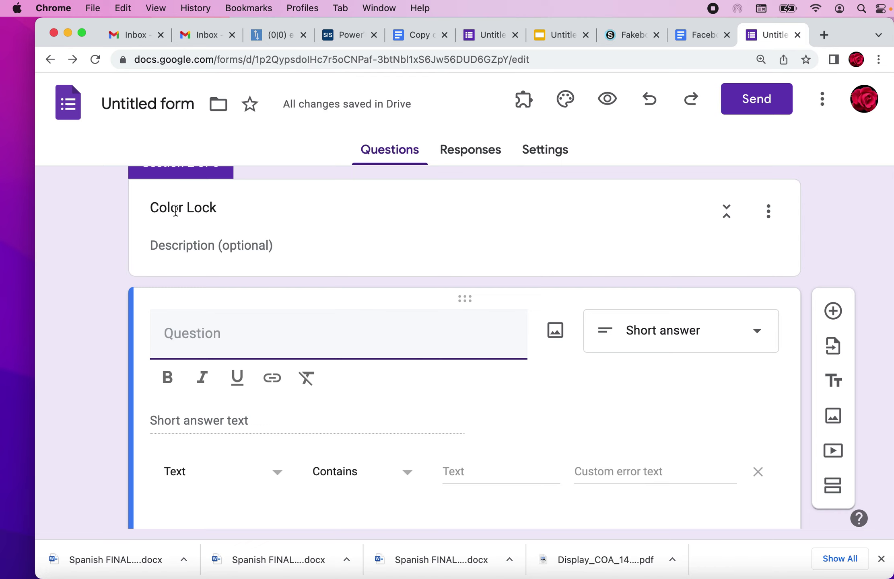
pyautogui.scroll(-1, 433, 408)
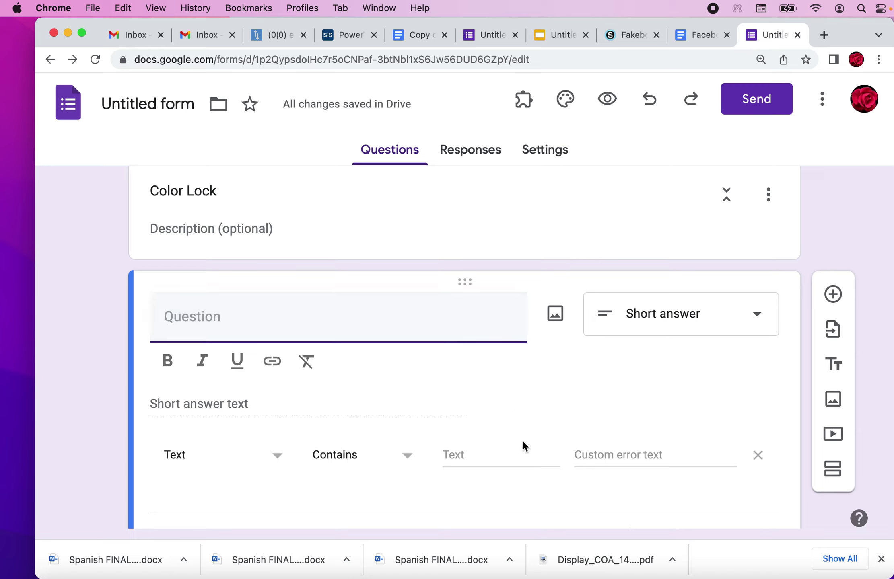
pyautogui.click(556, 314)
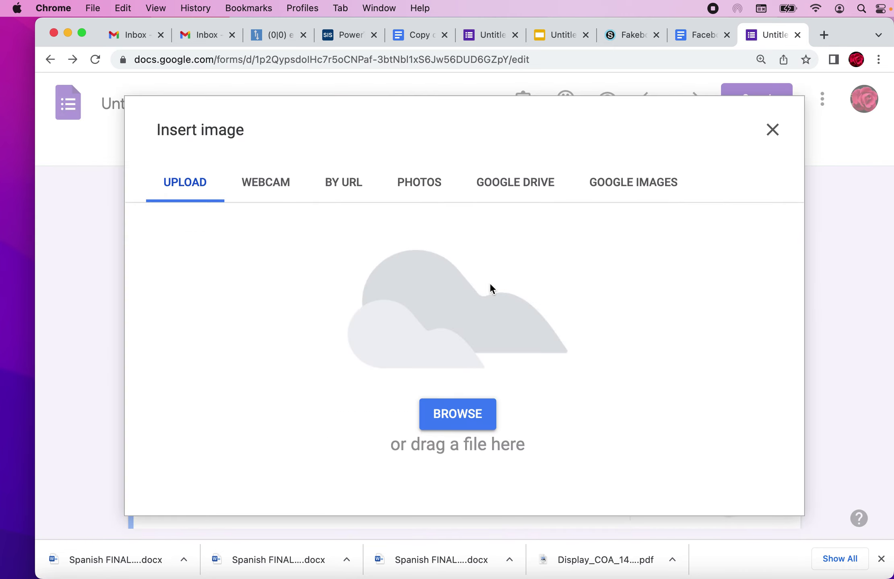
pyautogui.click(634, 181)
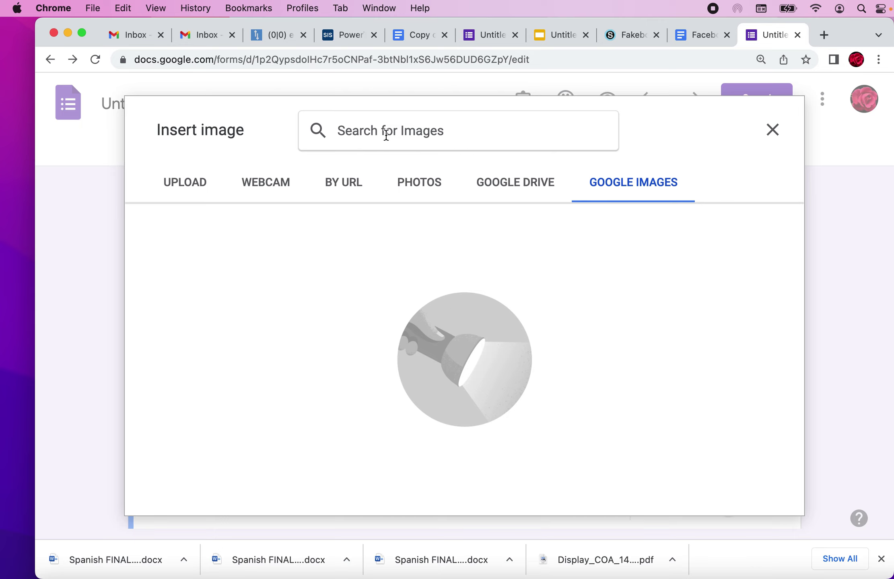
pyautogui.write('ins')
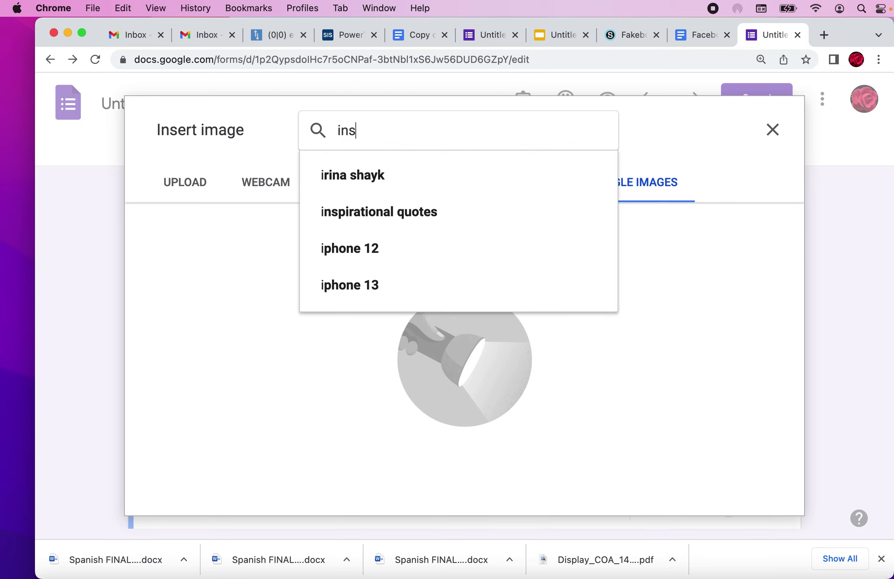
pyautogui.write('ide scho')
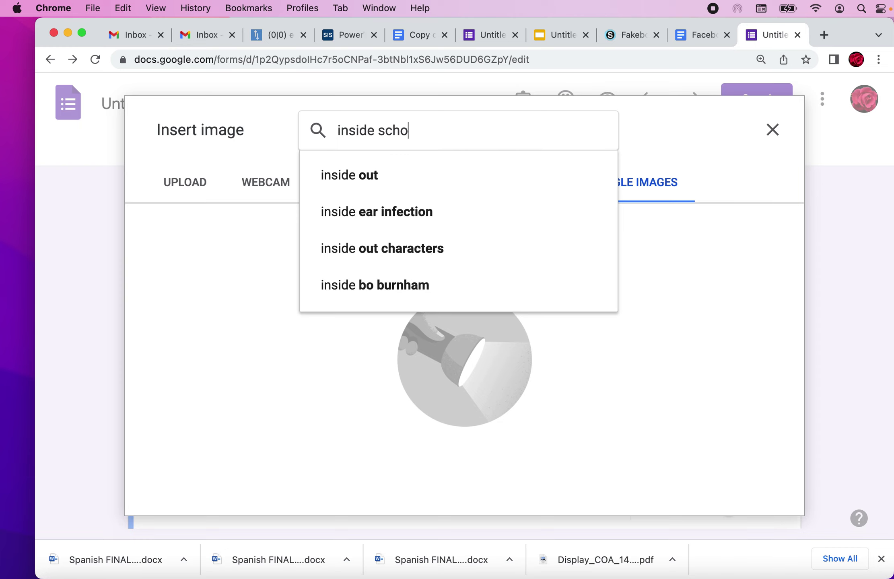
pyautogui.write('ol library')
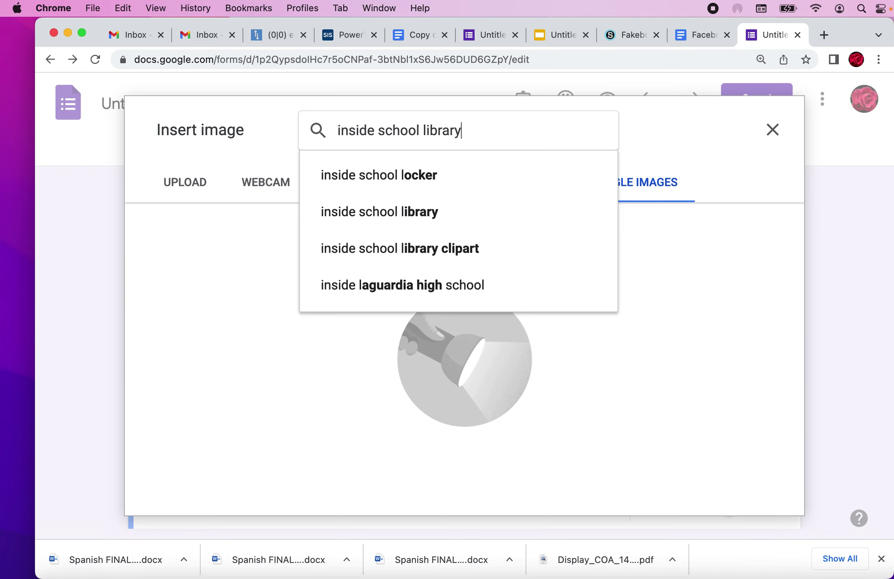
pyautogui.press('Return')
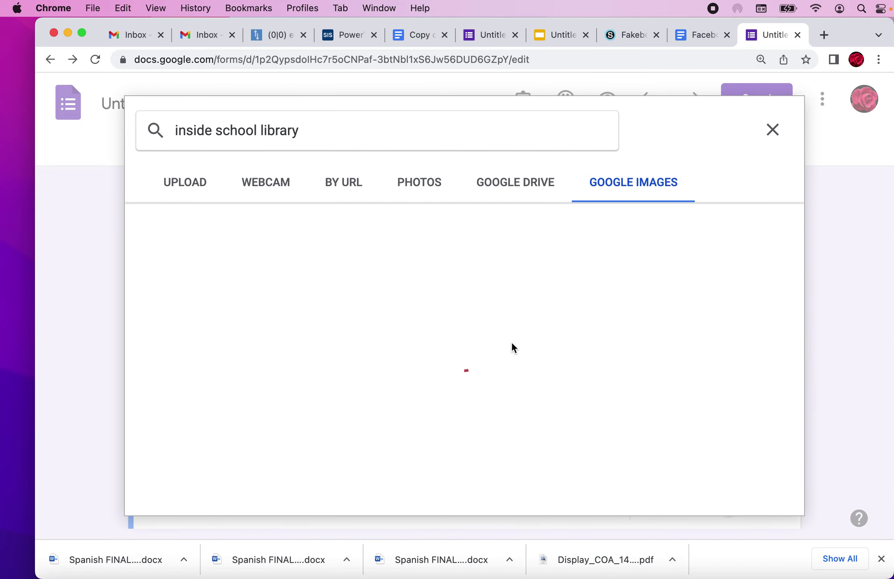
# - Insert the photo of a red-carpeted aisle between tall bookshelves from the image results into the Color Lock question
pyautogui.scroll(-5, 550, 437)
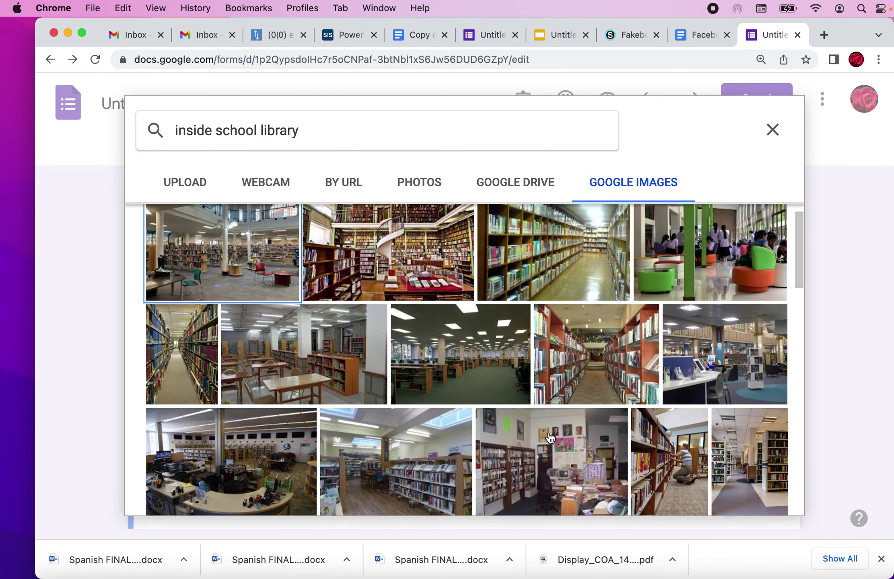
pyautogui.scroll(-8, 550, 438)
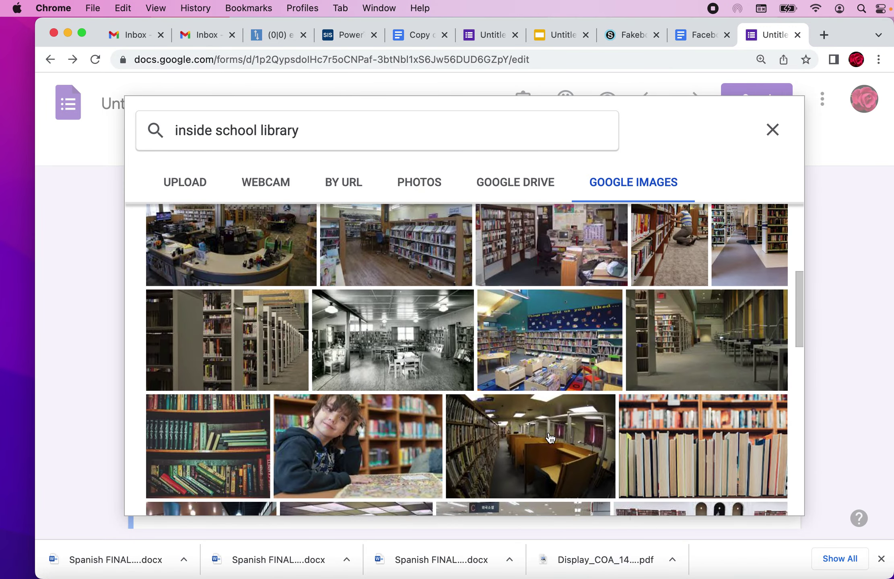
pyautogui.scroll(-5, 550, 437)
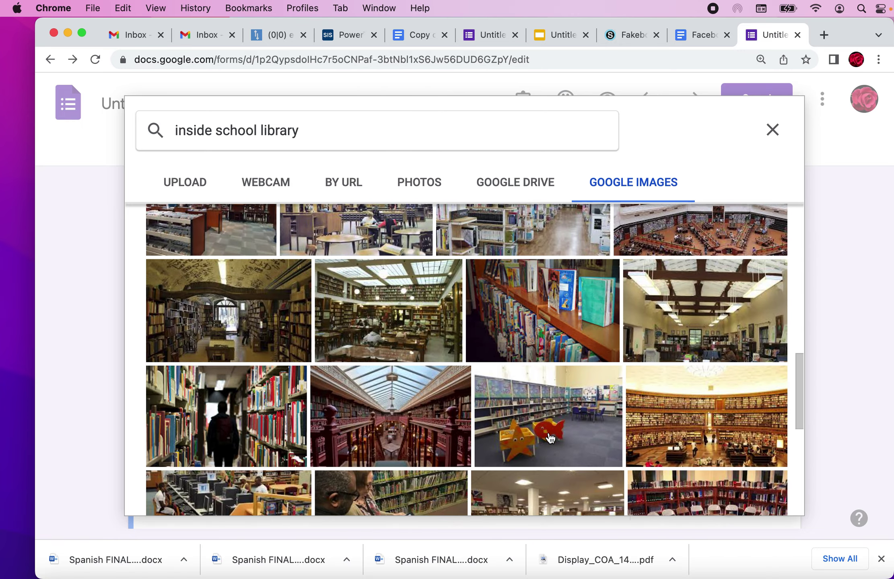
pyautogui.scroll(-6, 550, 437)
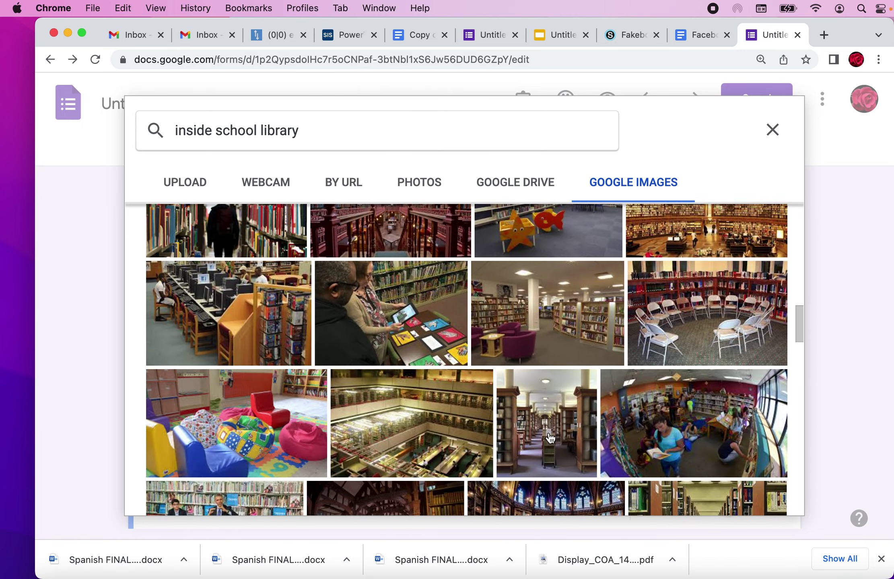
pyautogui.scroll(-8, 550, 437)
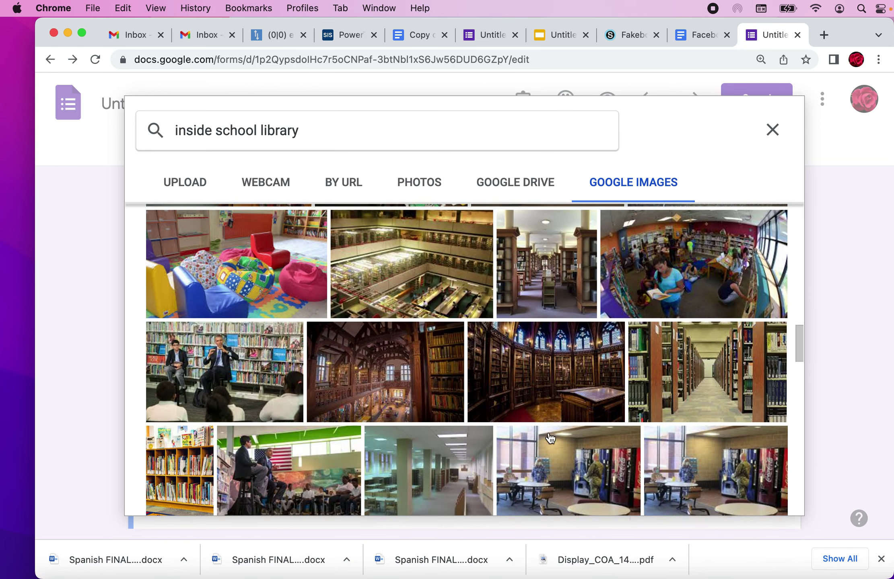
pyautogui.scroll(-7, 550, 438)
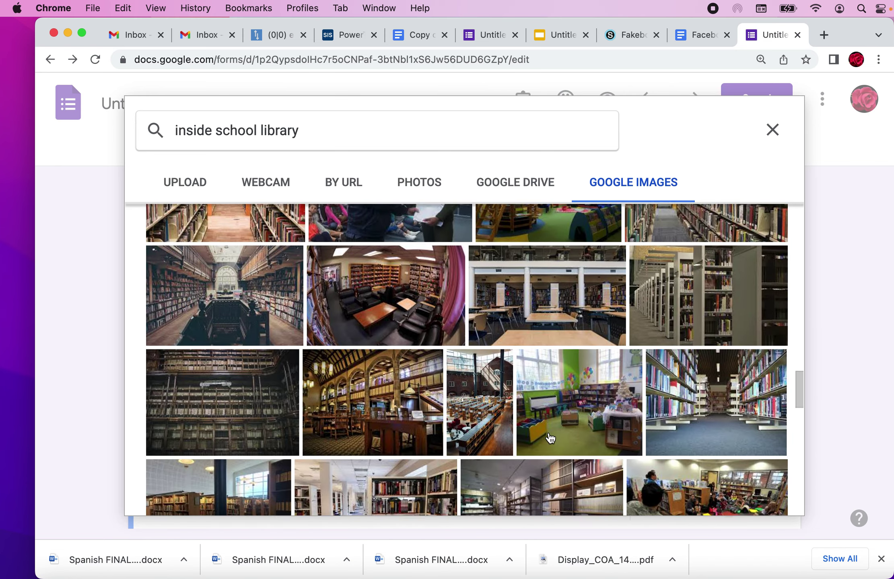
pyautogui.scroll(-6, 550, 437)
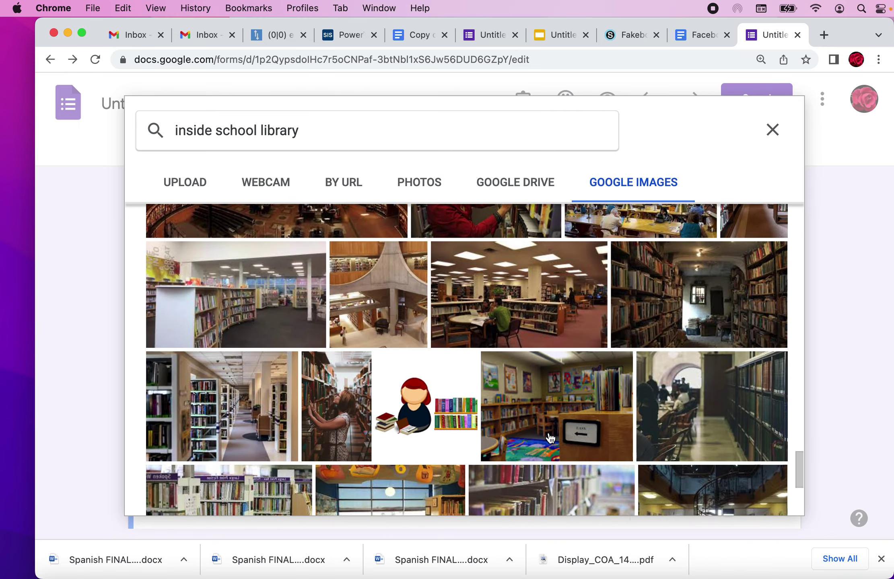
pyautogui.scroll(-6, 549, 437)
pyautogui.scroll(-3, 550, 438)
pyautogui.scroll(-6, 550, 437)
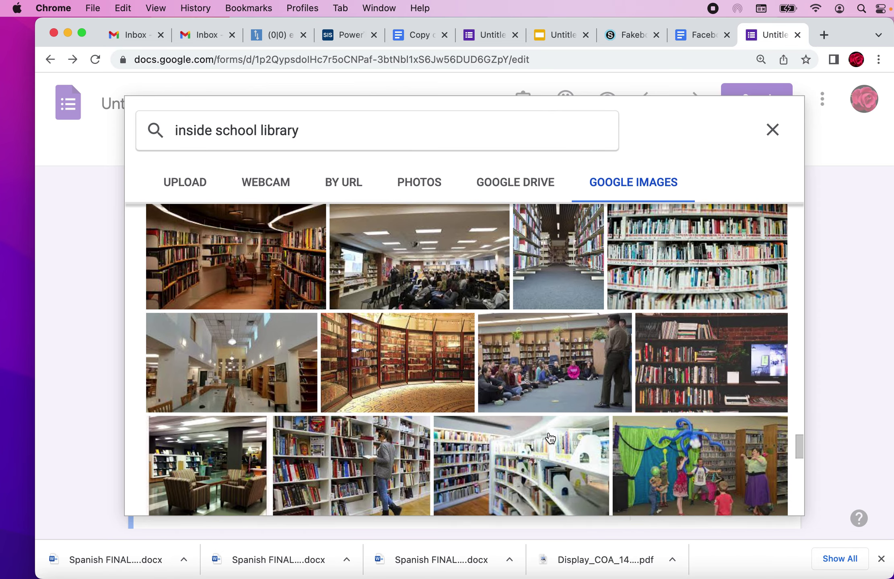
pyautogui.scroll(-2, 550, 437)
pyautogui.scroll(5, 550, 437)
pyautogui.scroll(4, 549, 437)
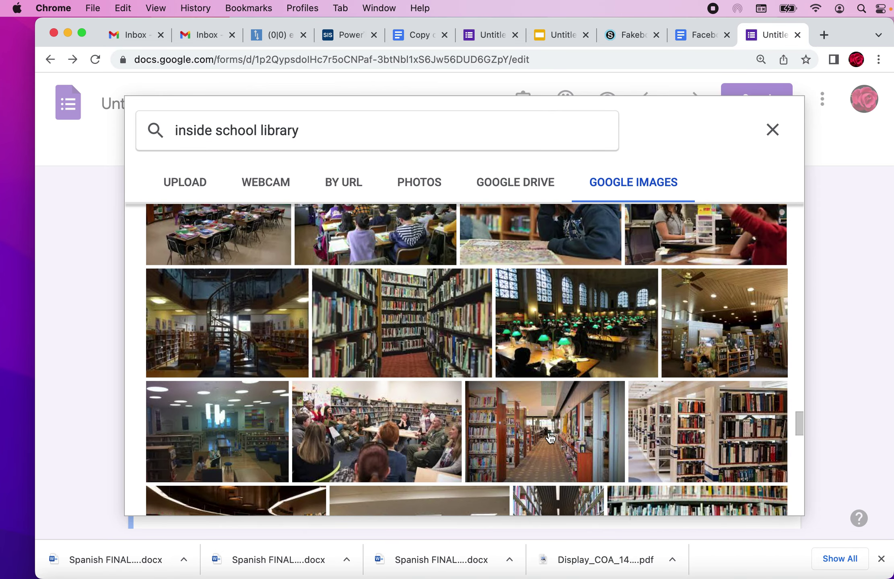
pyautogui.click(588, 349)
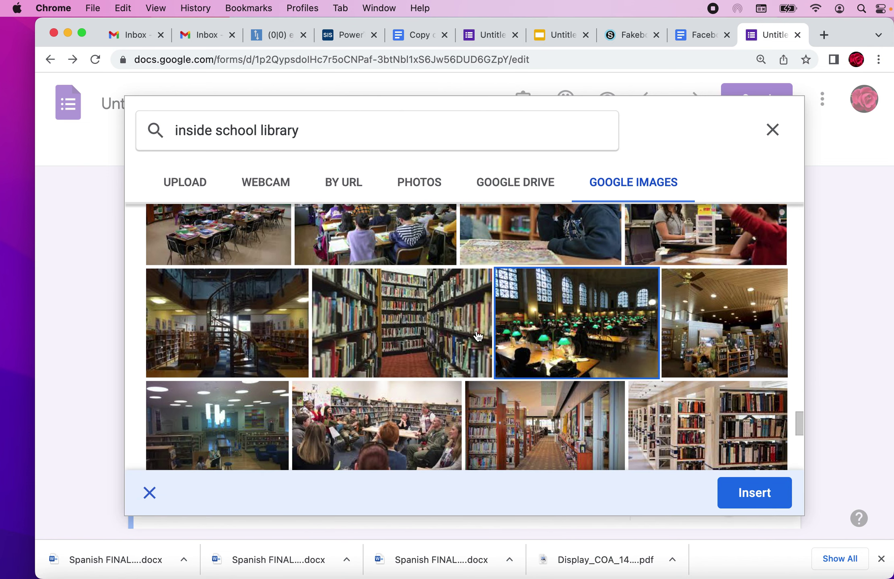
pyautogui.doubleClick(407, 330)
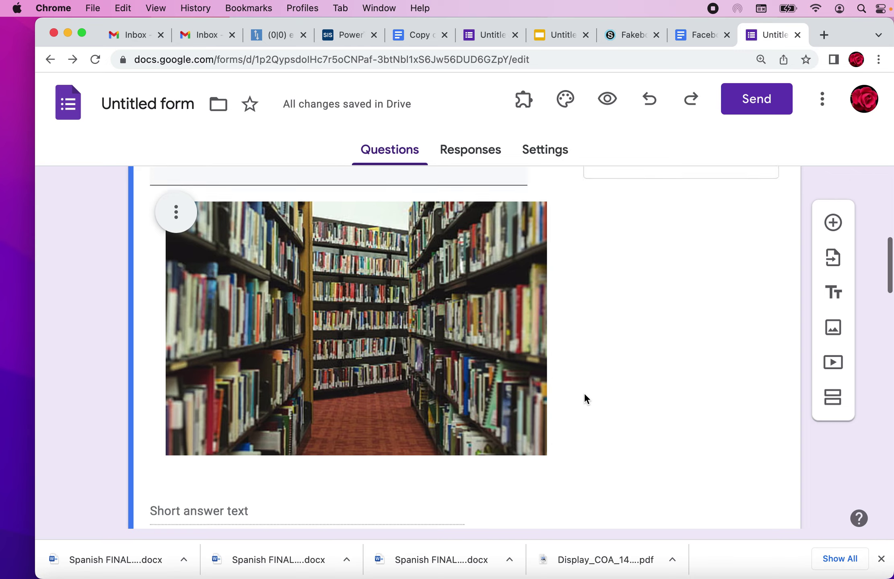
# - Enter "Type b=blue; g=green; r=red; y=yellow; p=purple" as the Color Lock question text
pyautogui.scroll(3, 585, 394)
pyautogui.scroll(-1, 585, 394)
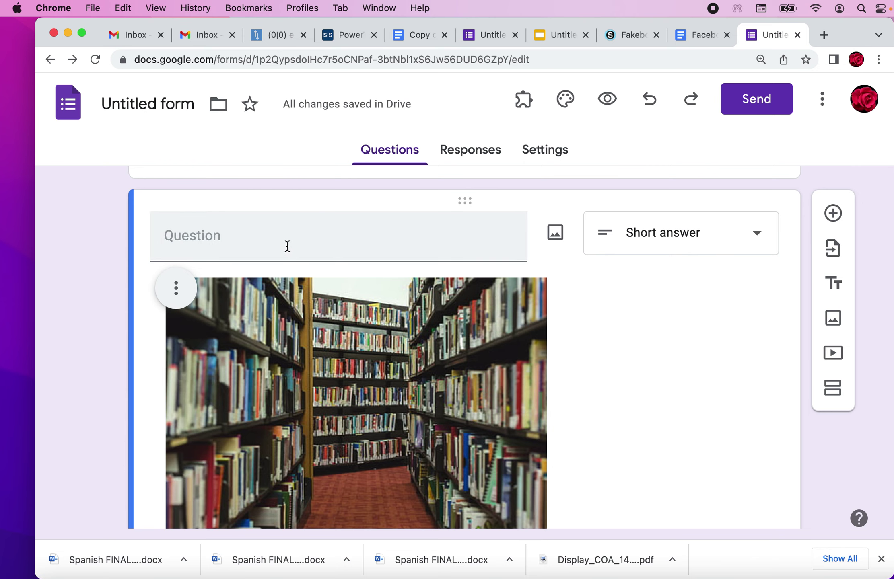
pyautogui.click(186, 242)
pyautogui.scroll(2, 186, 242)
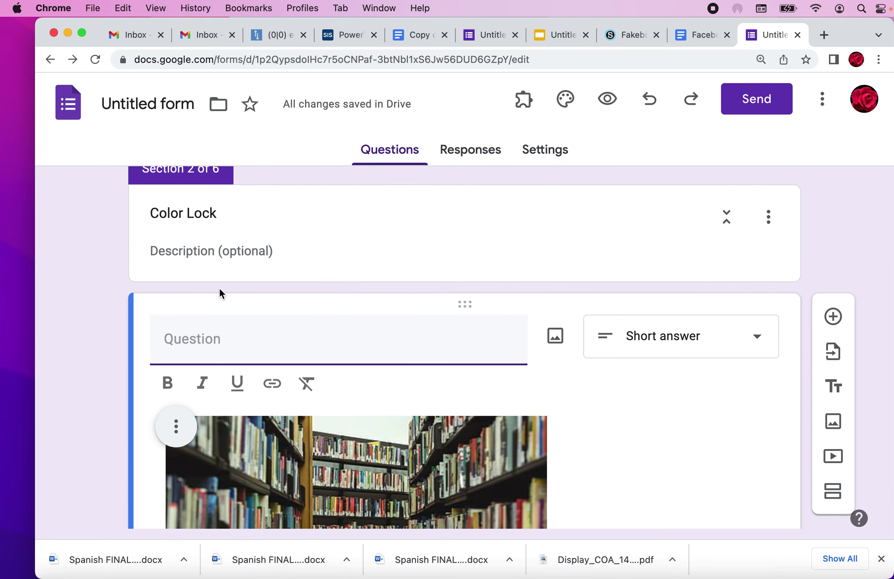
pyautogui.write('Type b=blue;')
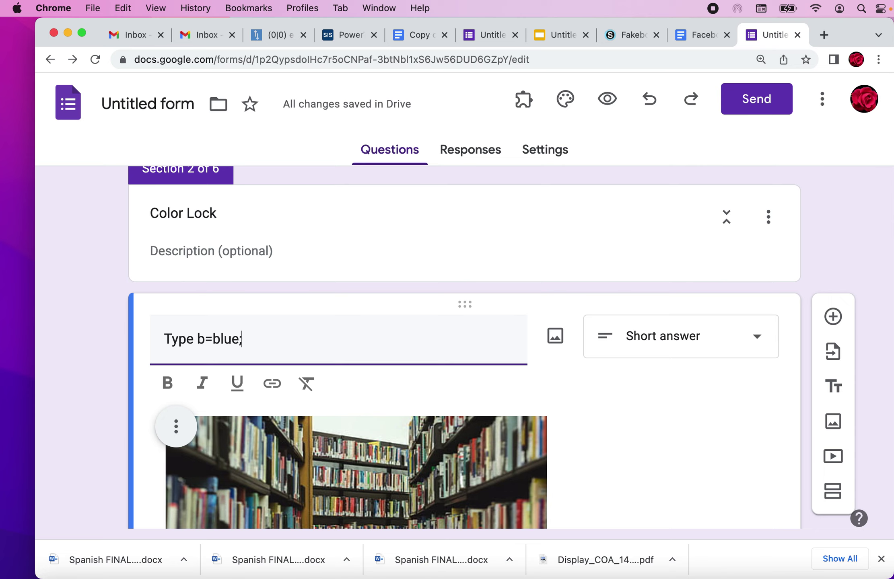
pyautogui.write(' g=green;')
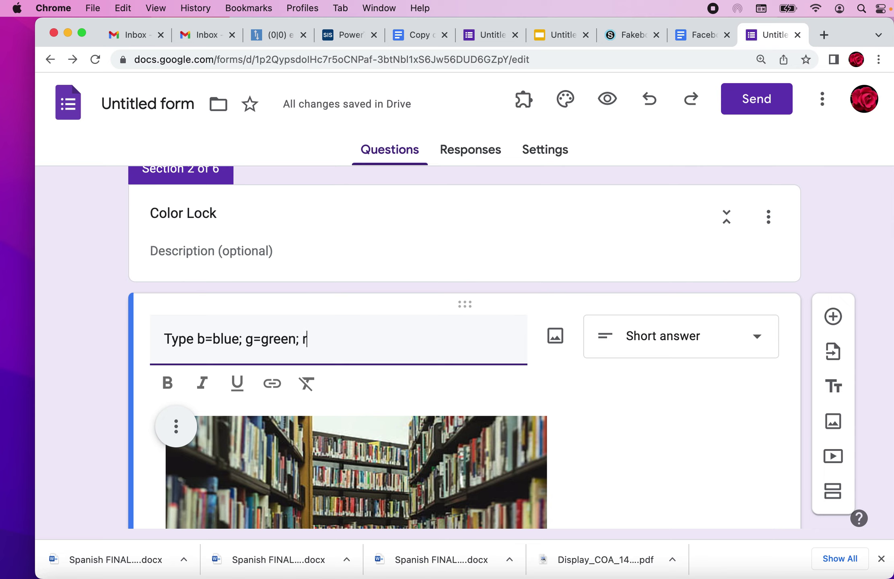
pyautogui.write(' r=red; y=yellow;')
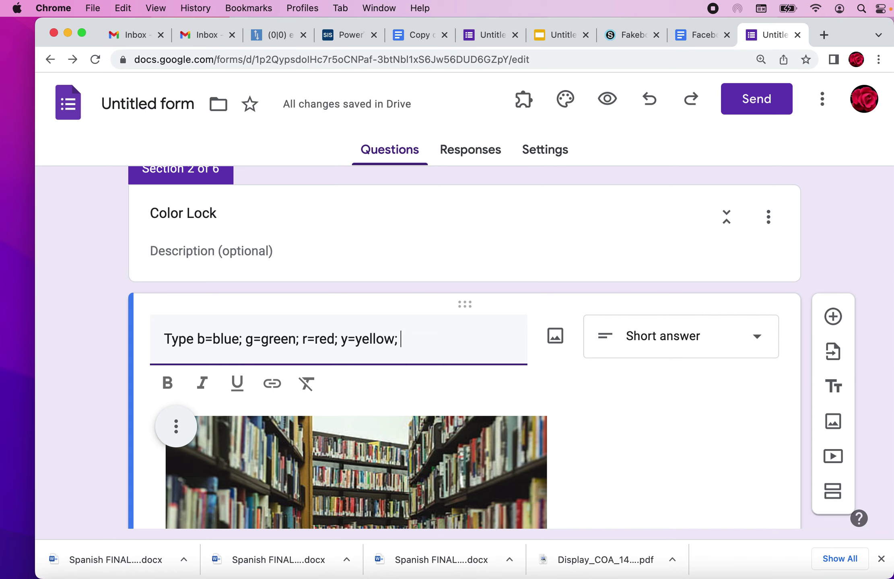
pyautogui.write(' p=purple')
# - Start adding an image to the Number Lock question and search Google Images for "inside school cafeteria"
pyautogui.scroll(-5, 463, 346)
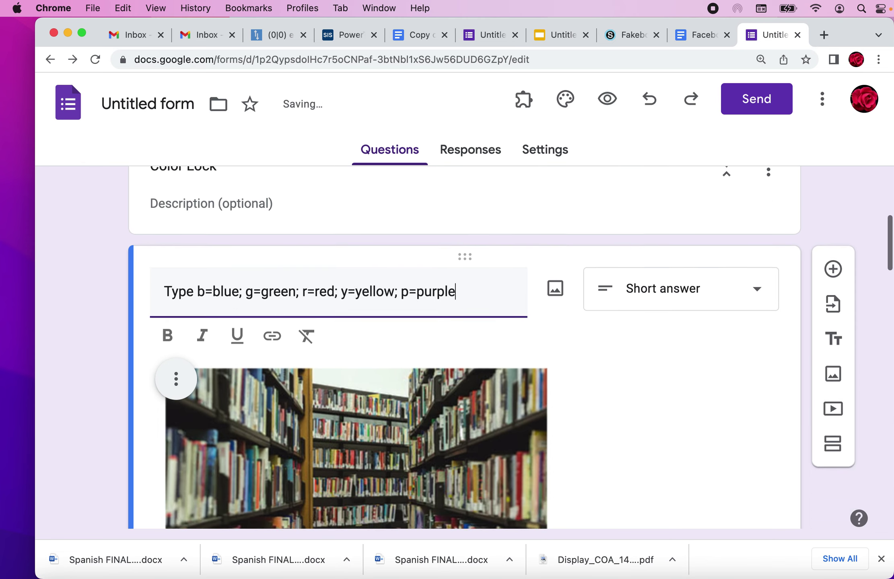
pyautogui.scroll(-5, 302, 392)
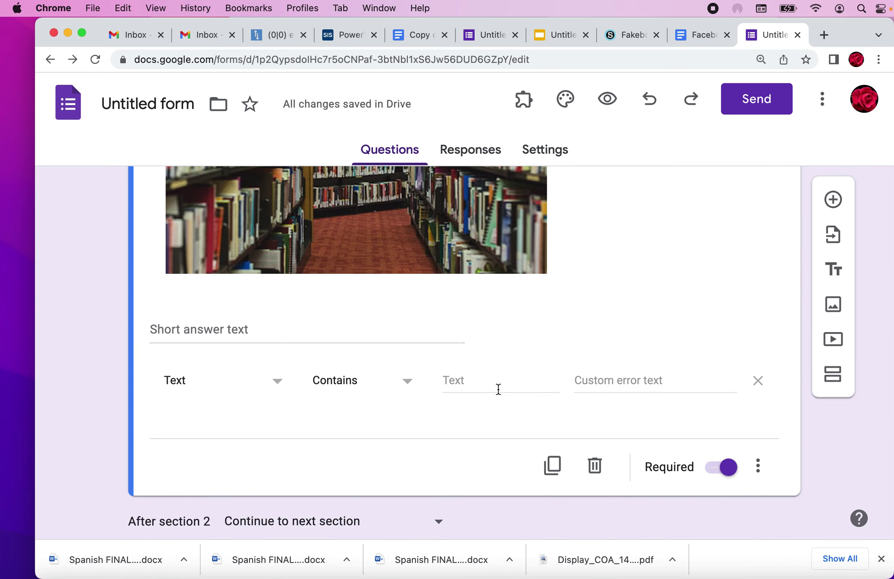
pyautogui.scroll(-6, 498, 389)
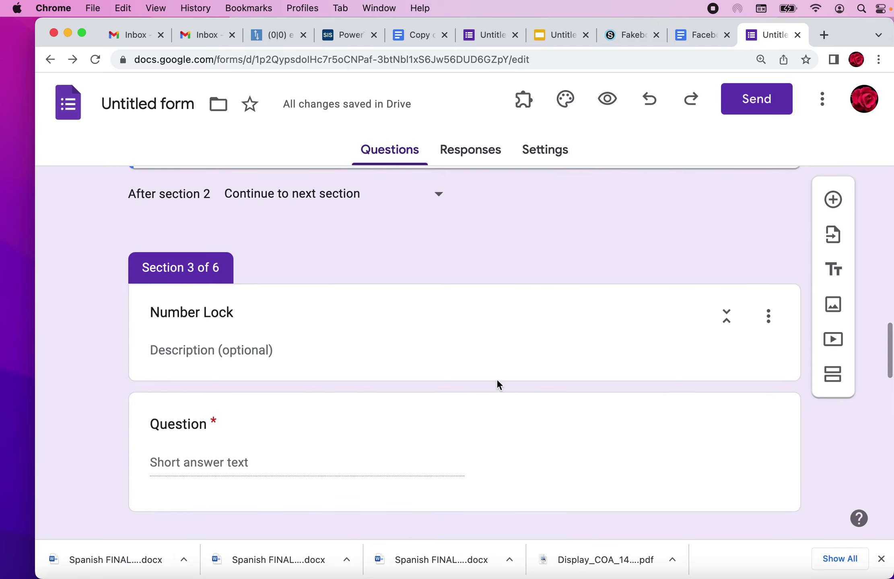
pyautogui.scroll(-3, 495, 376)
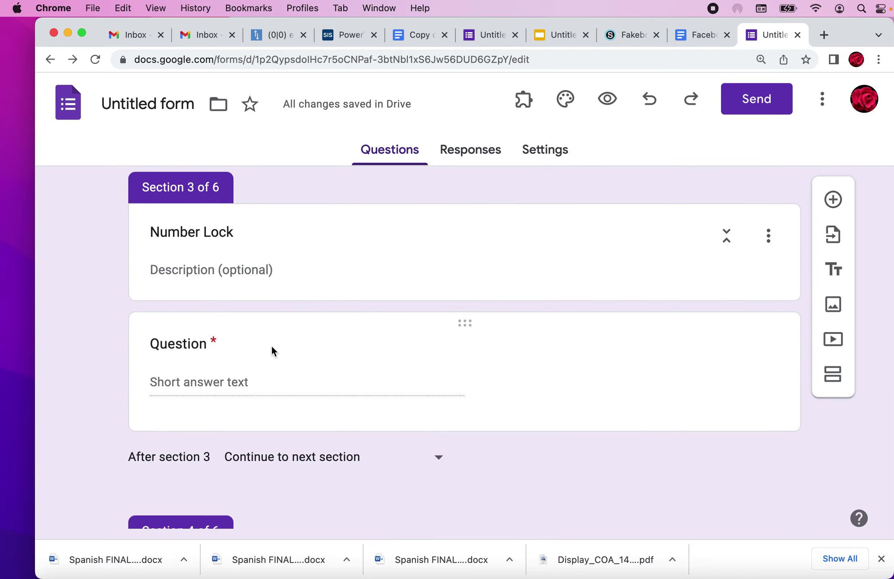
pyautogui.click(272, 351)
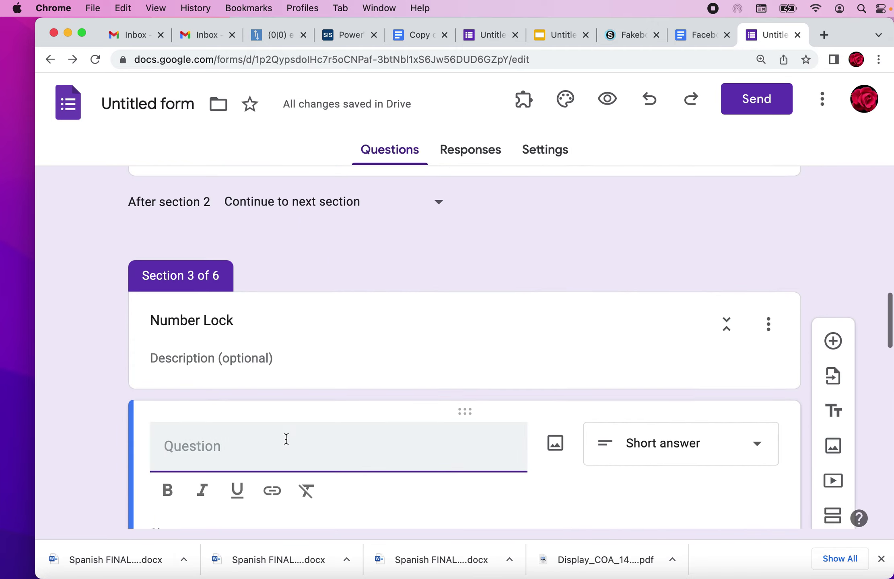
pyautogui.scroll(-3, 315, 442)
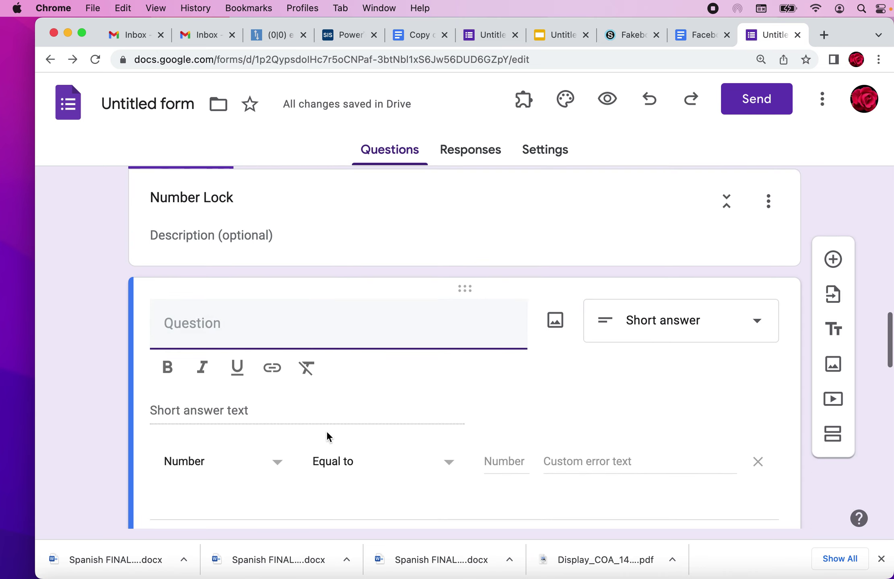
pyautogui.click(556, 323)
pyautogui.write('inside schoo')
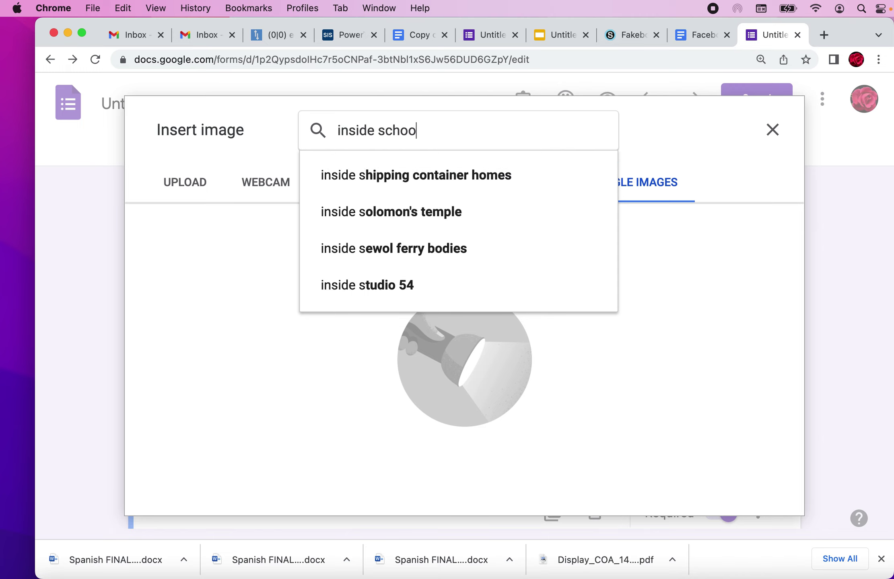
pyautogui.write('l cafeteria')
pyautogui.press('Return')
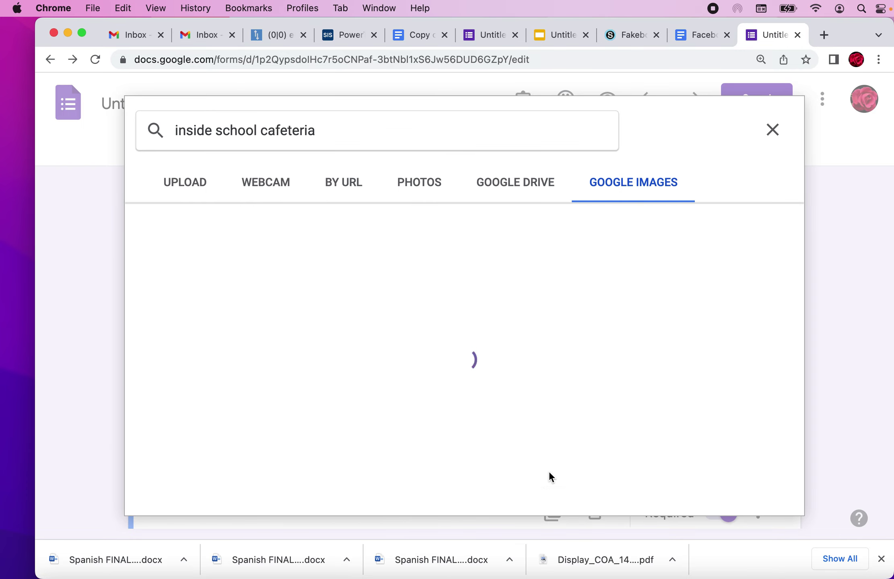
# - Insert the cafeteria photo with international flags hanging above red columns from the image results into the Number Lock question
pyautogui.scroll(-3, 541, 442)
pyautogui.scroll(-2, 534, 416)
pyautogui.scroll(3, 534, 416)
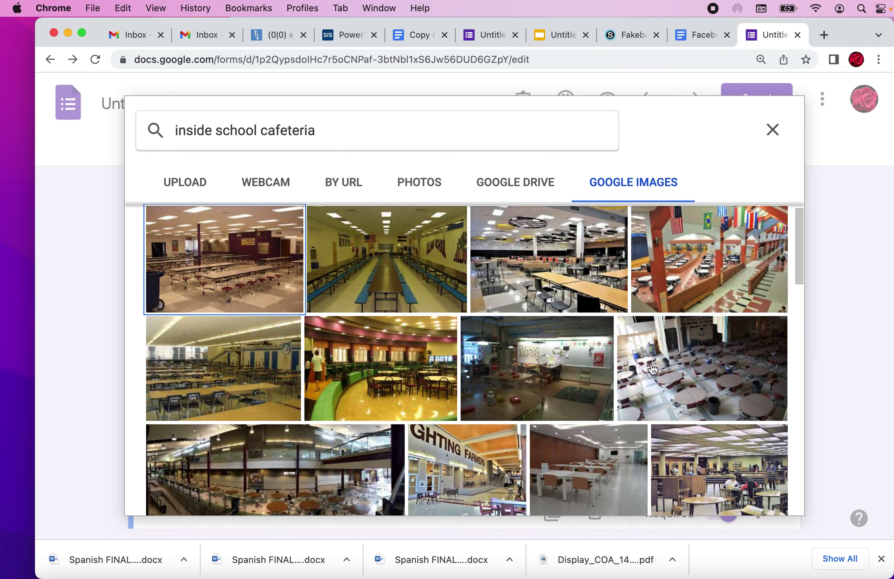
pyautogui.doubleClick(703, 273)
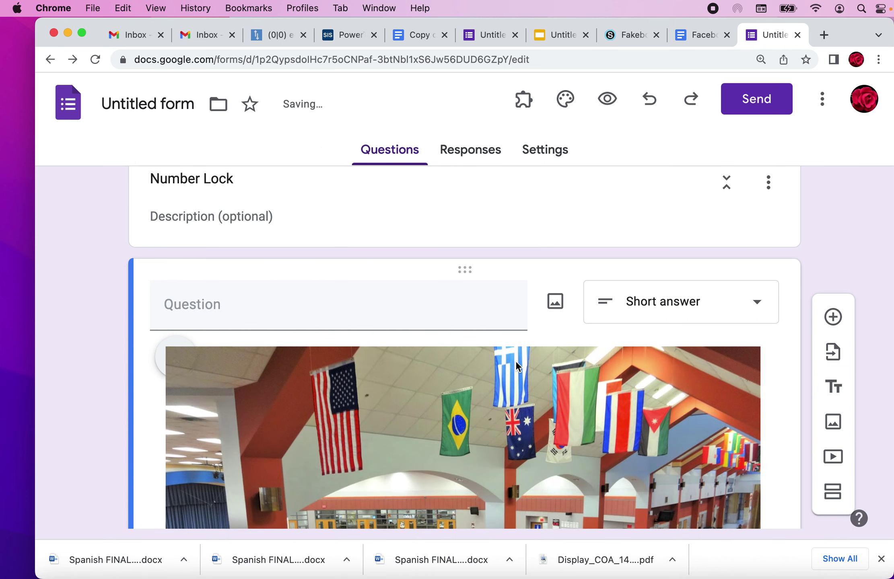
# - Enter "Find the answer; numbers 1-9; 2 numbers required" as the Number Lock question text
pyautogui.scroll(-5, 515, 360)
pyautogui.scroll(4, 515, 360)
pyautogui.scroll(4, 515, 360)
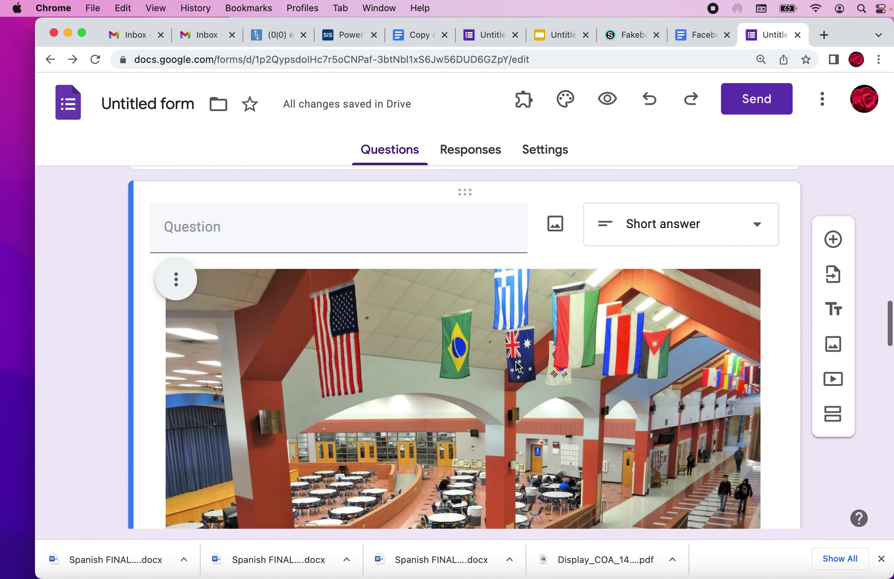
pyautogui.scroll(-3, 515, 361)
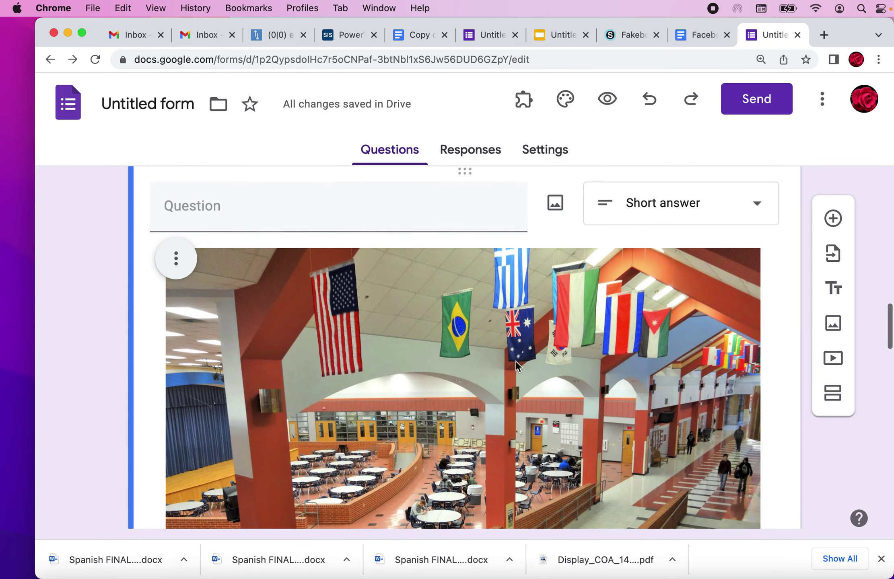
pyautogui.scroll(-3, 515, 360)
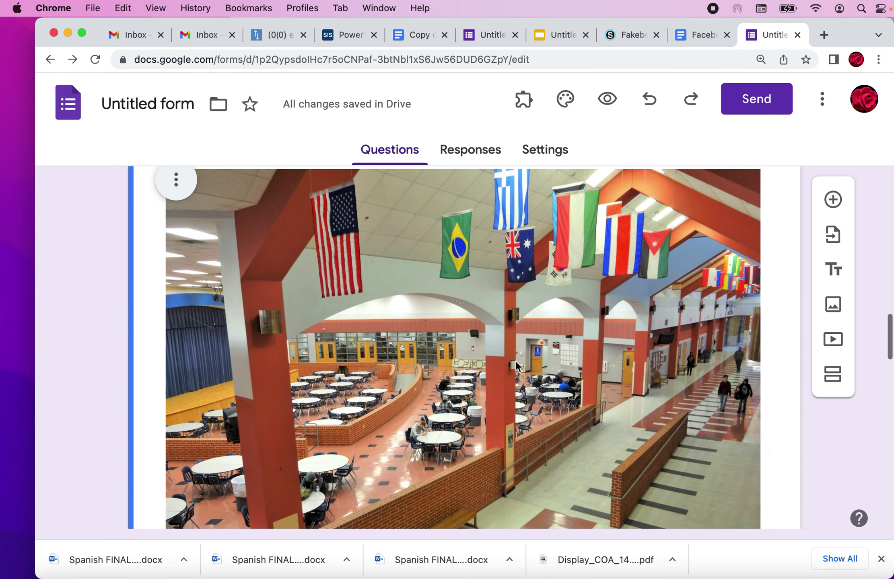
pyautogui.scroll(4, 515, 361)
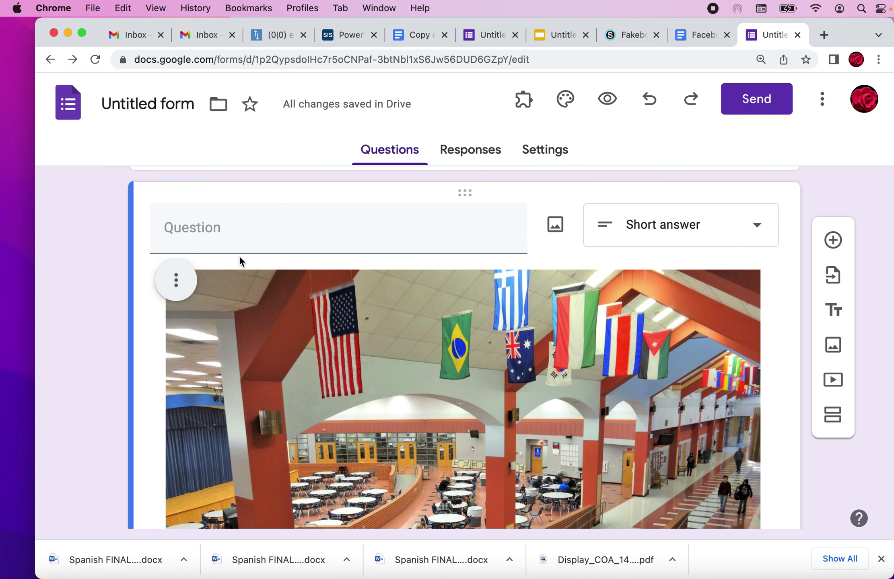
pyautogui.click(217, 231)
pyautogui.write('Find the answer')
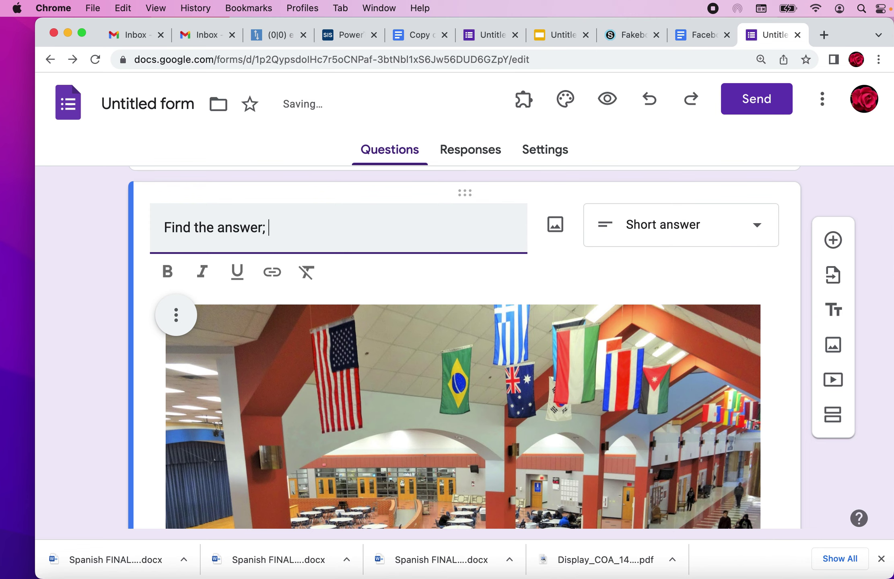
pyautogui.write('nuim')
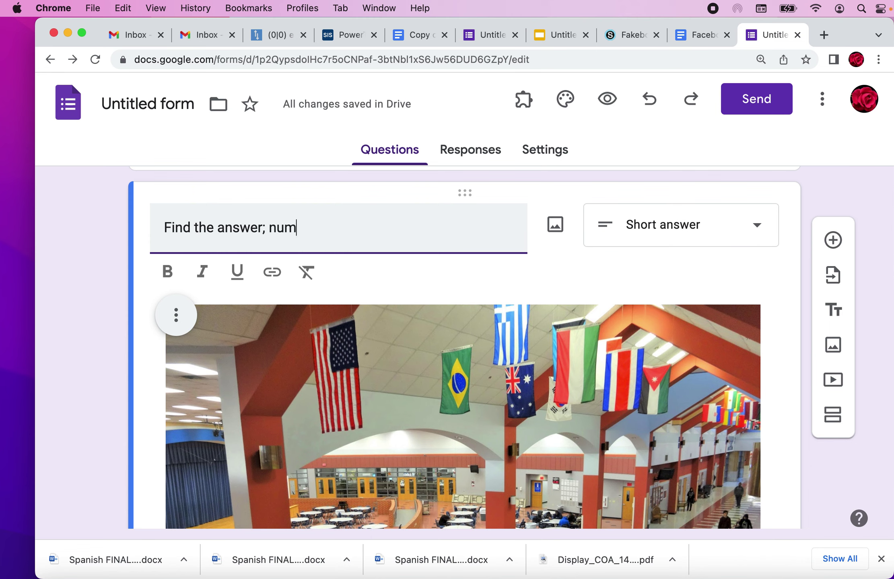
pyautogui.write('bers 1-9; 3')
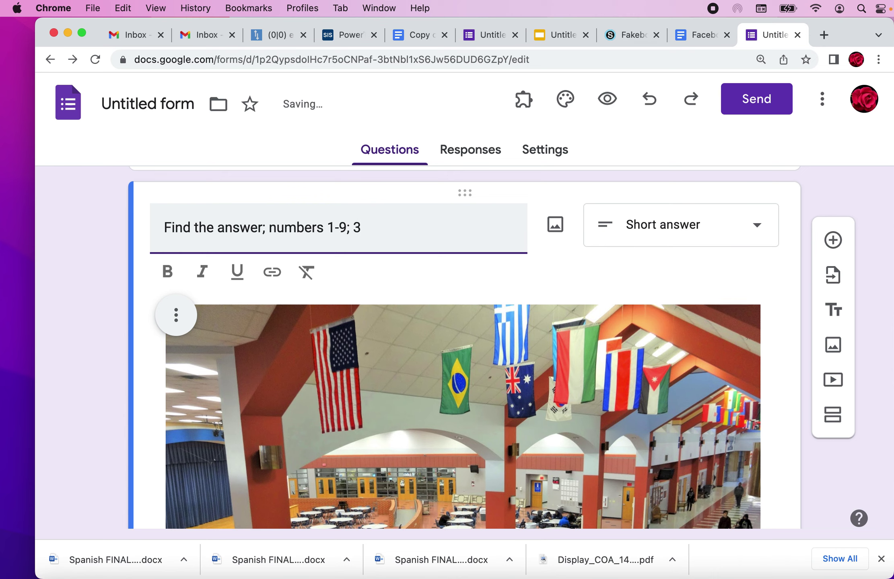
pyautogui.write('numbers required')
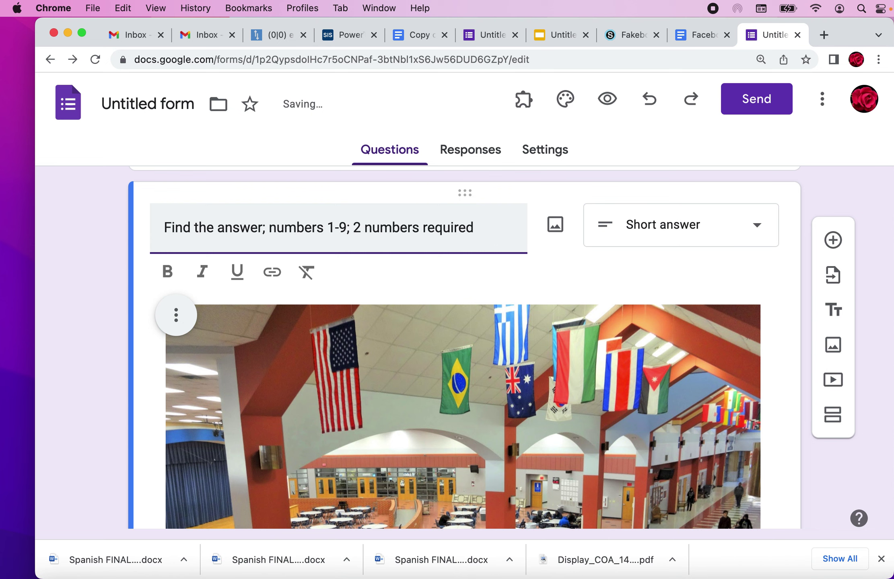
# - Examine the cafeteria photo in the Number Lock question, from the hanging flags down to the tables, bench and floor
pyautogui.scroll(-1, 31, 172)
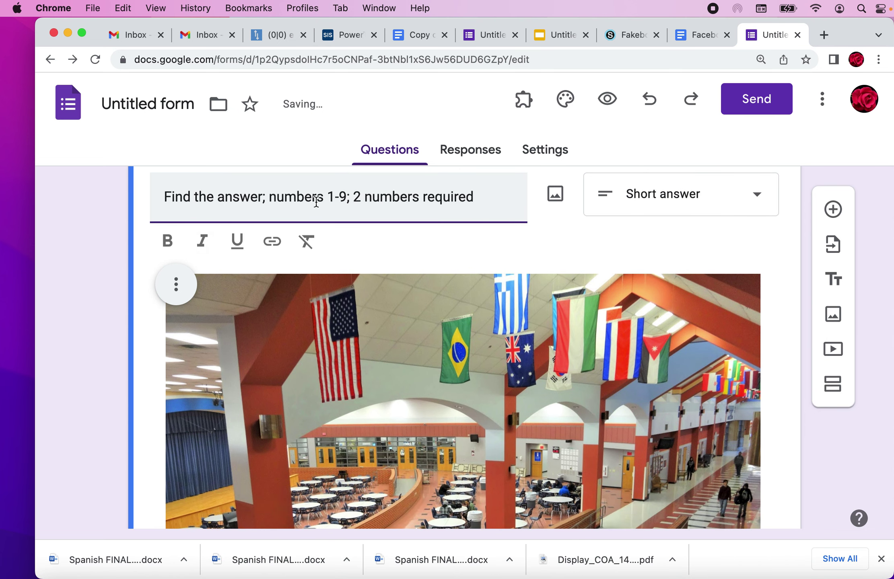
pyautogui.scroll(-5, 388, 343)
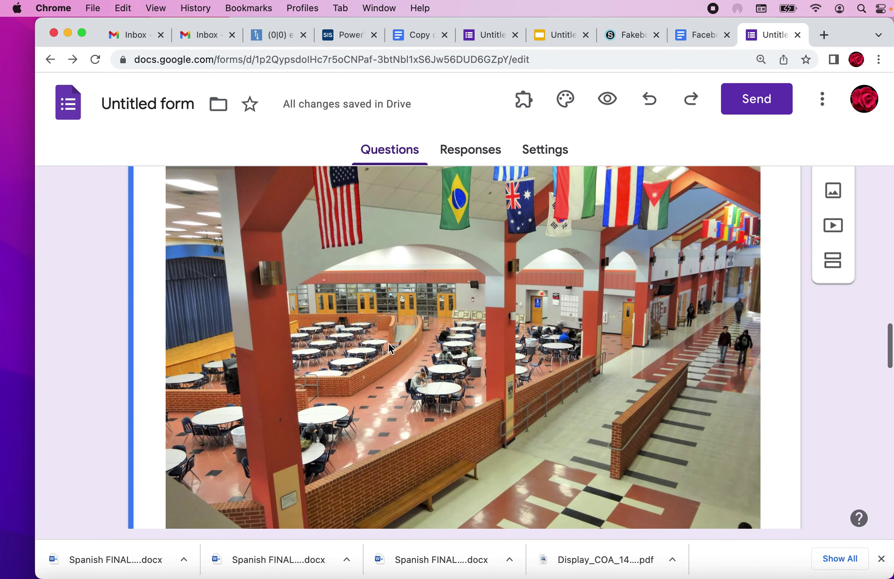
pyautogui.scroll(2, 388, 343)
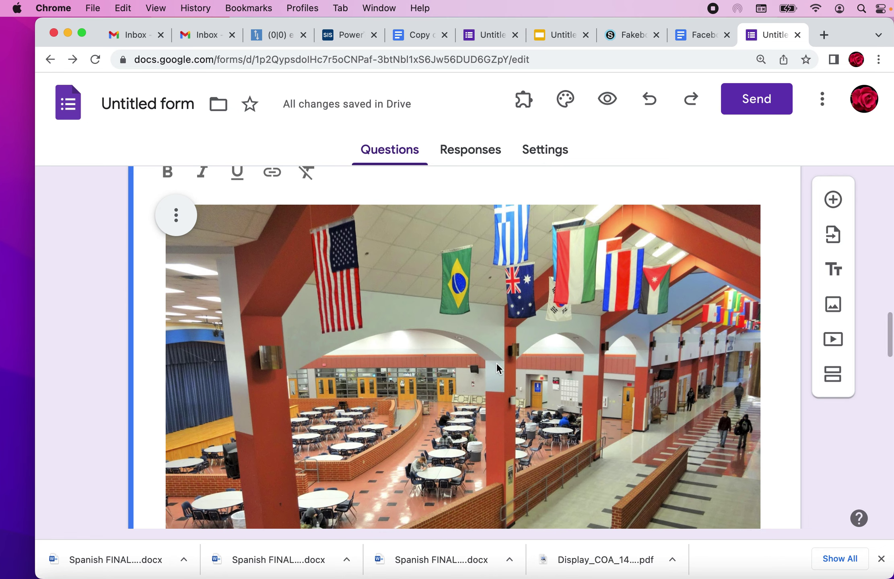
pyautogui.scroll(-2, 455, 296)
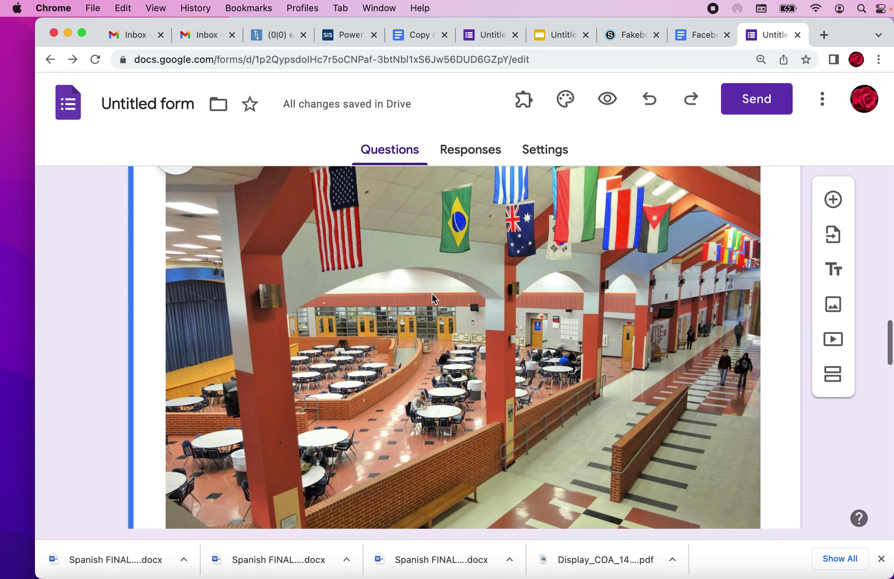
pyautogui.scroll(3, 434, 293)
pyautogui.scroll(1, 486, 337)
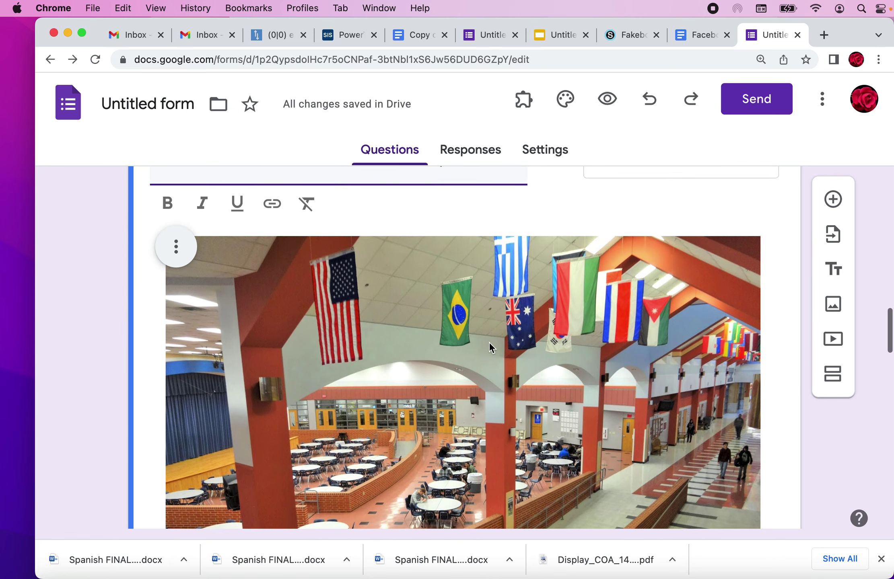
pyautogui.scroll(-3, 640, 347)
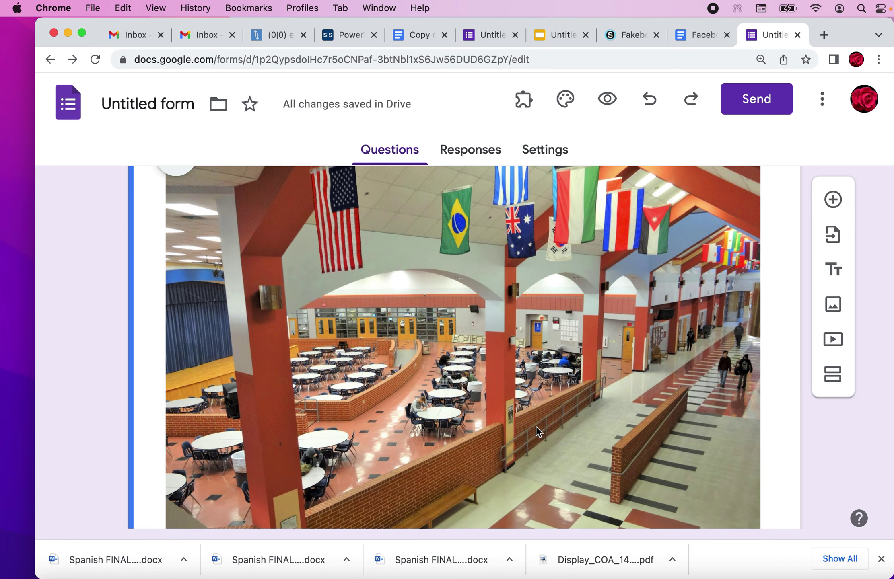
pyautogui.scroll(-3, 536, 425)
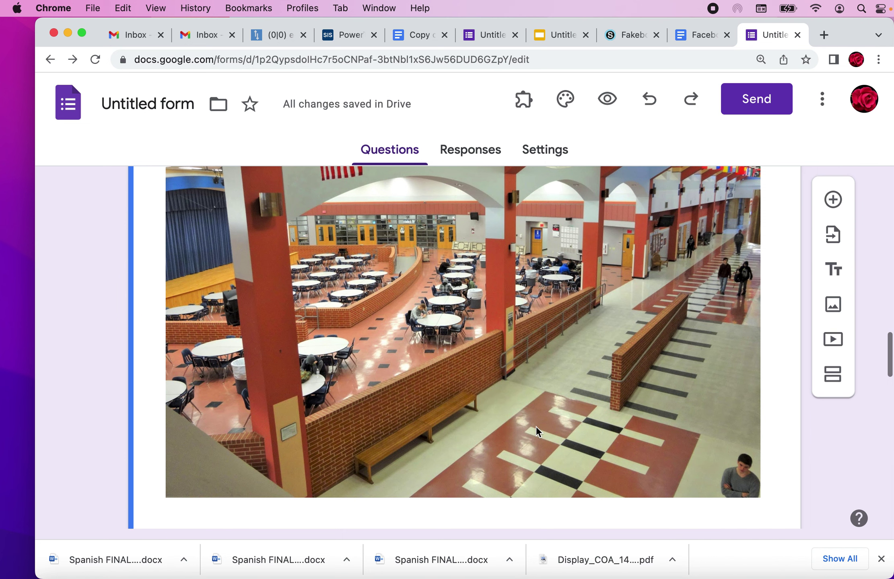
pyautogui.scroll(1, 535, 426)
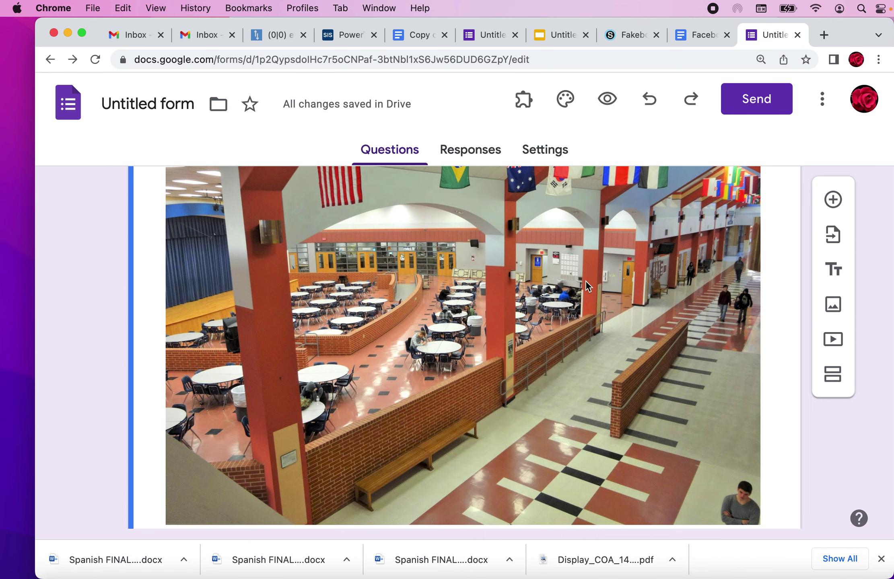
pyautogui.scroll(1, 619, 264)
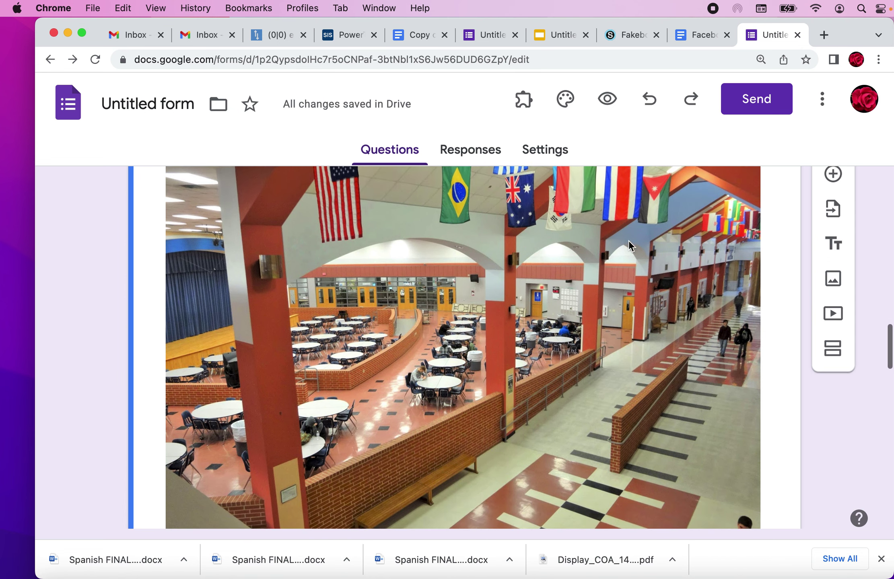
pyautogui.scroll(-3, 628, 240)
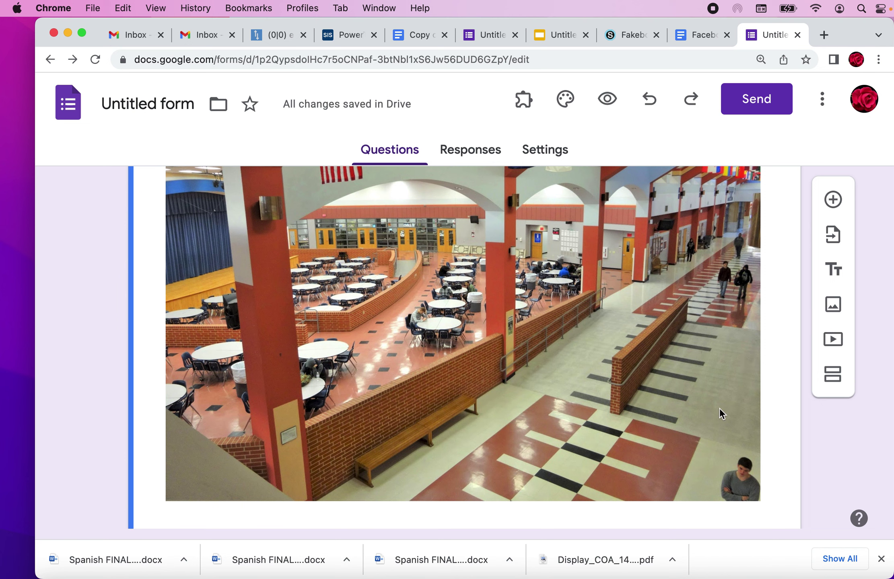
pyautogui.scroll(-2, 720, 413)
pyautogui.scroll(2, 720, 413)
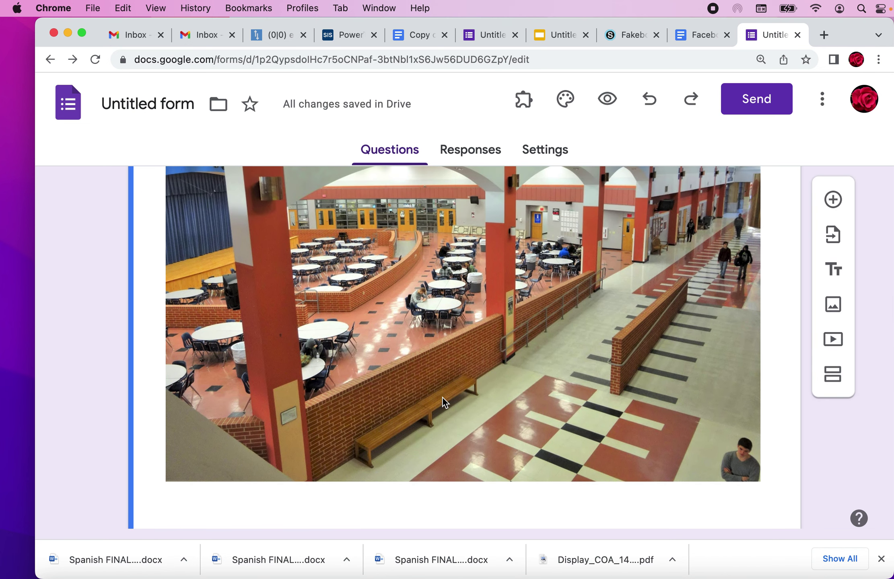
pyautogui.scroll(4, 463, 367)
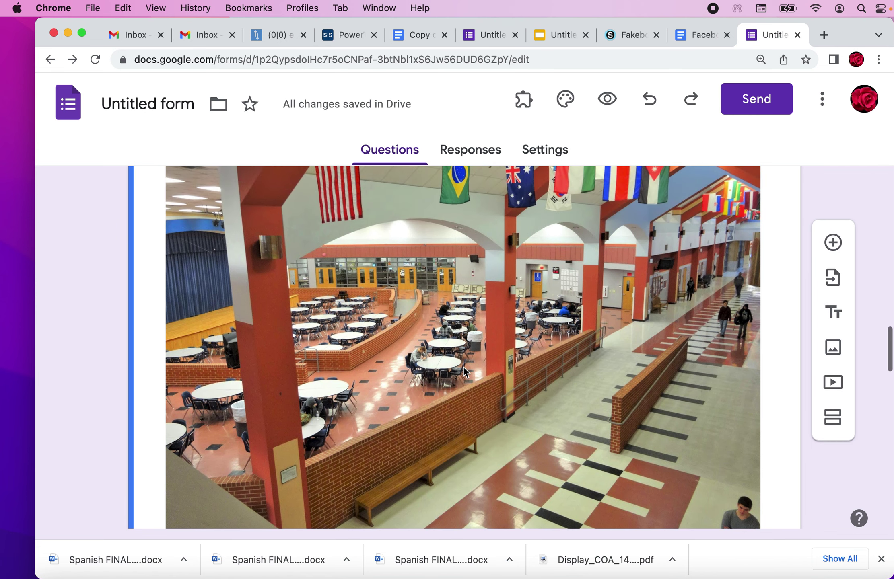
# - Examine the cafeteria photo in the Number Lock question, focusing on the hallway and the people standing or walking in it
pyautogui.scroll(2, 464, 368)
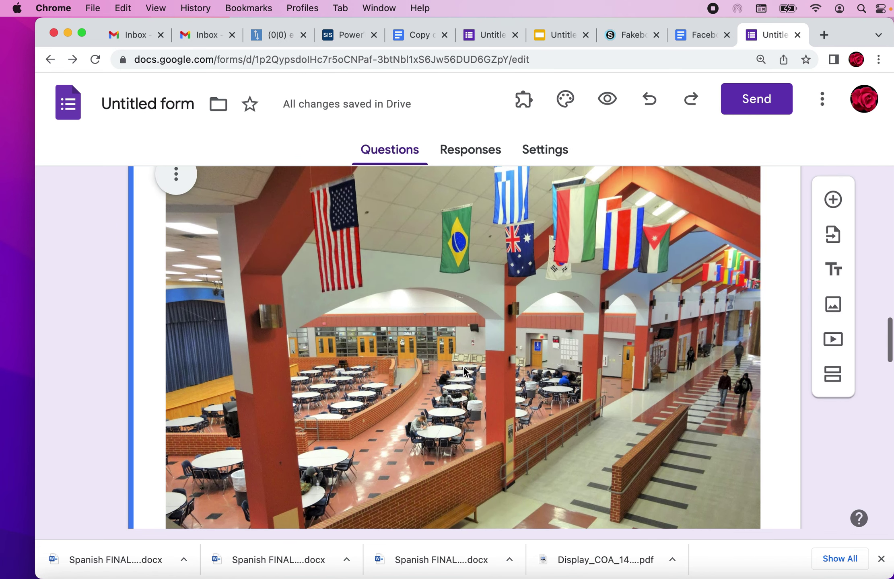
pyautogui.scroll(-2, 464, 368)
pyautogui.scroll(-3, 464, 367)
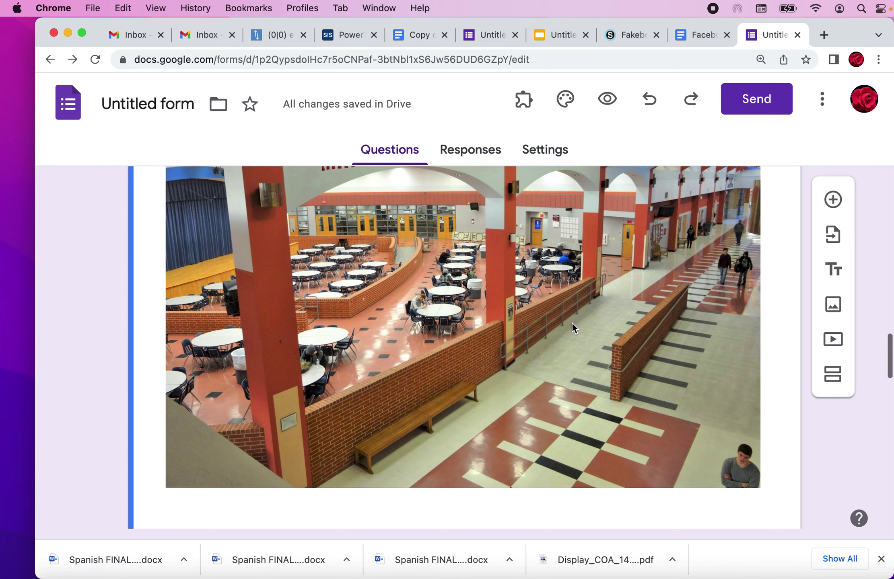
pyautogui.scroll(2, 572, 321)
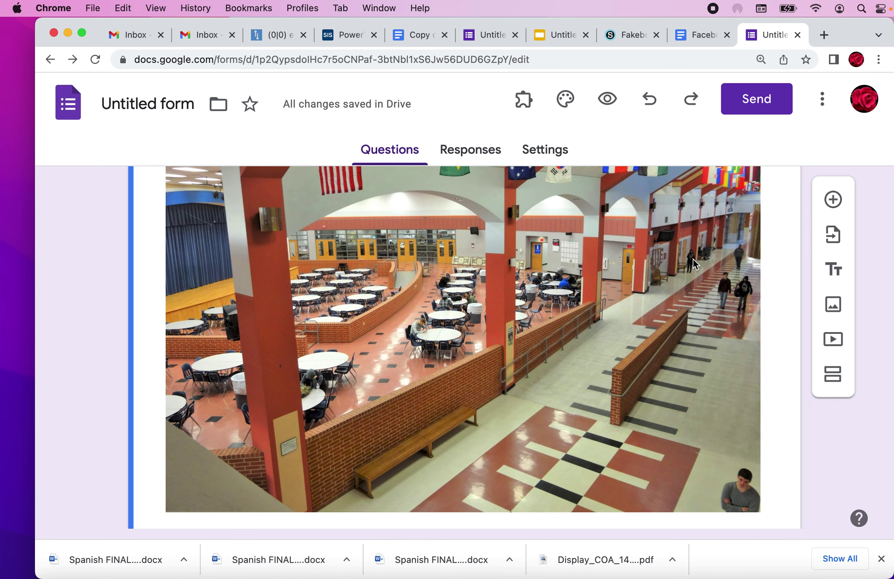
pyautogui.scroll(5, 693, 258)
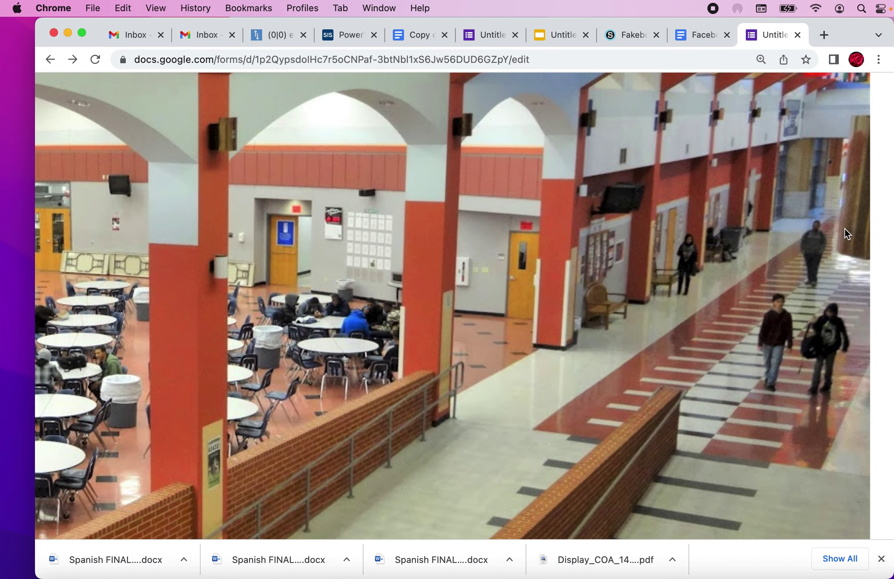
pyautogui.scroll(-5, 822, 338)
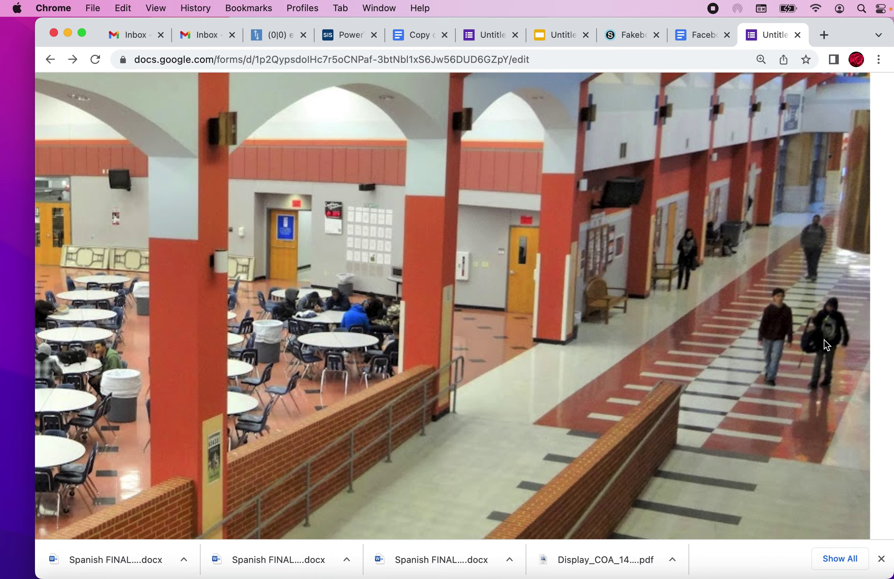
# - Set the Number Lock answer validation to equal 5 with the custom error text "Hint: hallway"
pyautogui.scroll(-2, 823, 362)
pyautogui.scroll(-3, 820, 390)
pyautogui.scroll(-2, 577, 341)
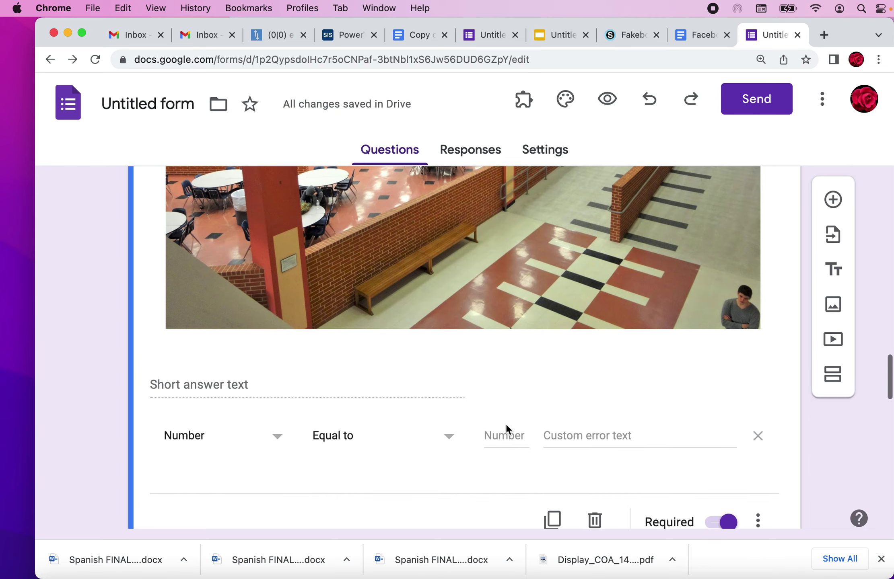
pyautogui.click(503, 434)
pyautogui.scroll(-1, 503, 439)
pyautogui.write('5')
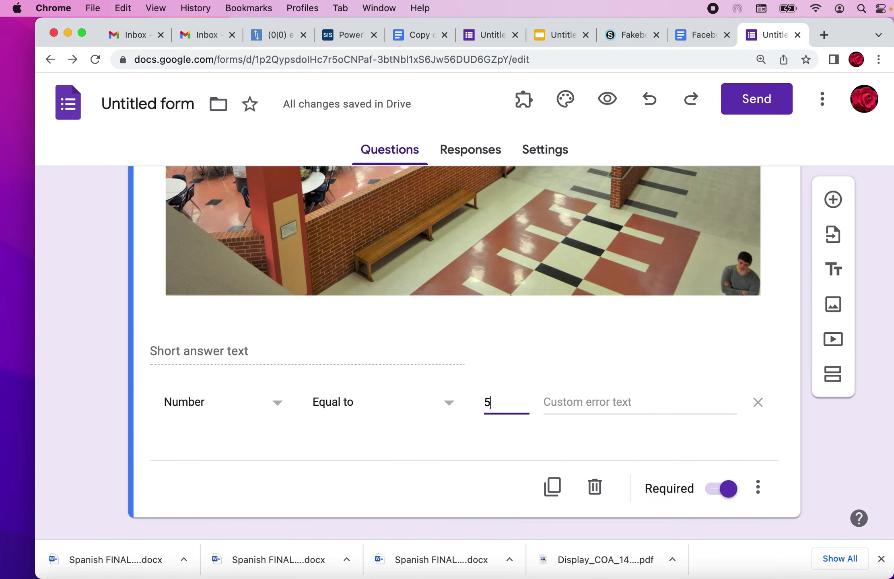
pyautogui.click(559, 399)
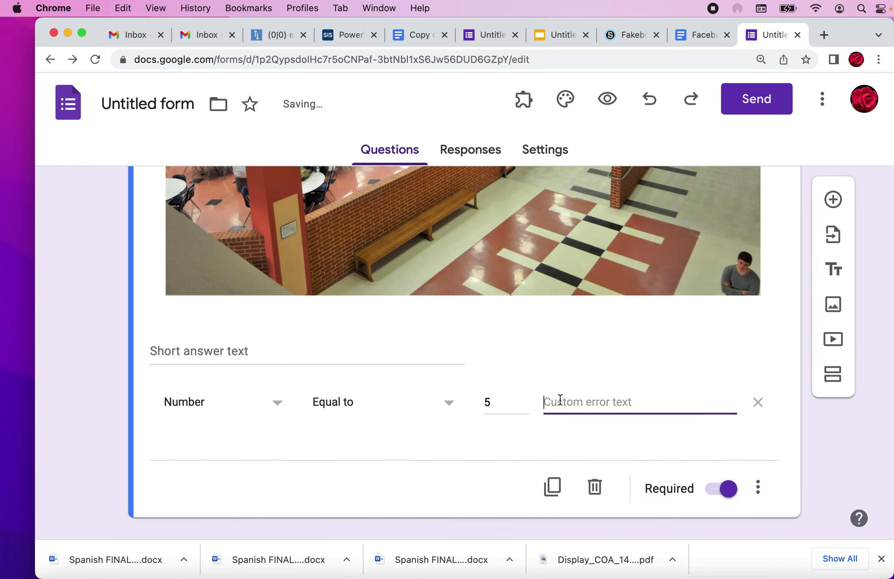
pyautogui.write('Hint: hallways')
# - Change the Number Lock question text to read "Find the answer; numbers 1-9; 1 number required"
pyautogui.scroll(10, 462, 346)
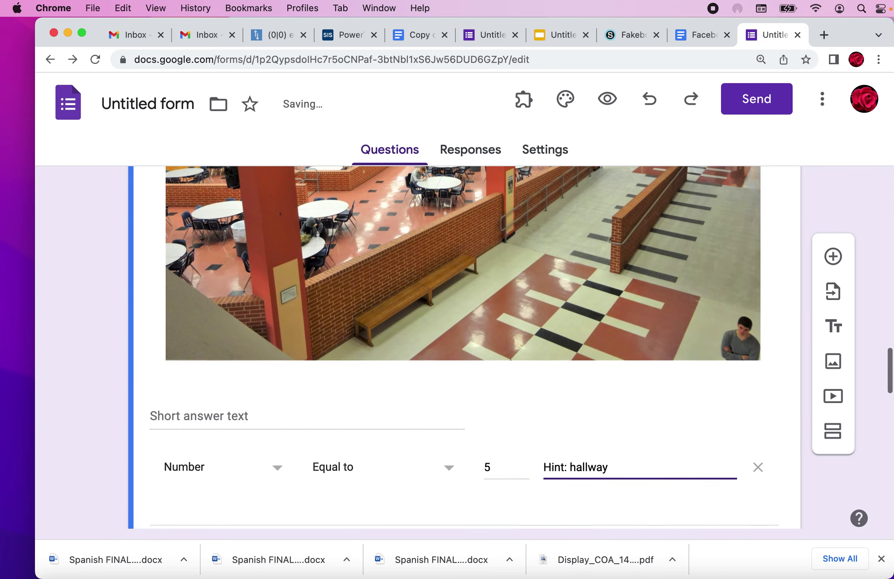
pyautogui.scroll(2, 454, 334)
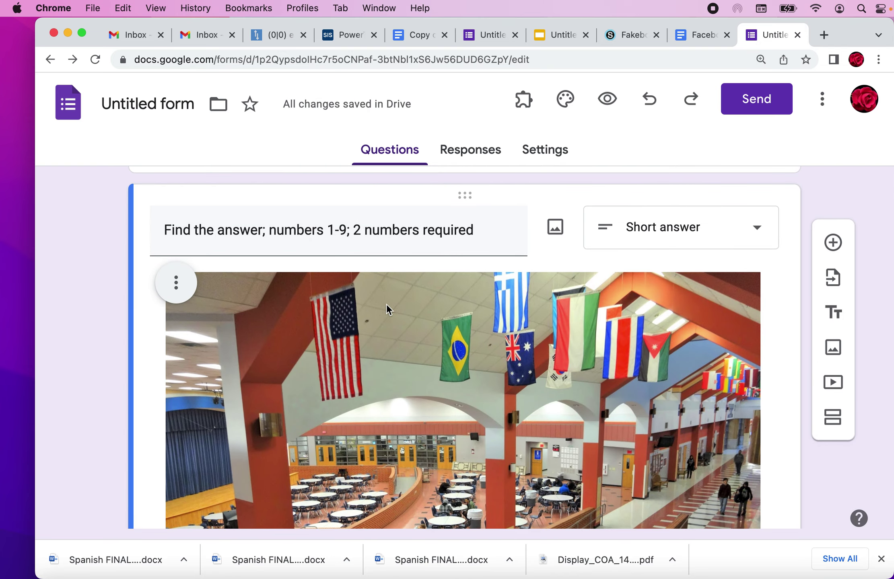
pyautogui.scroll(-2, 393, 330)
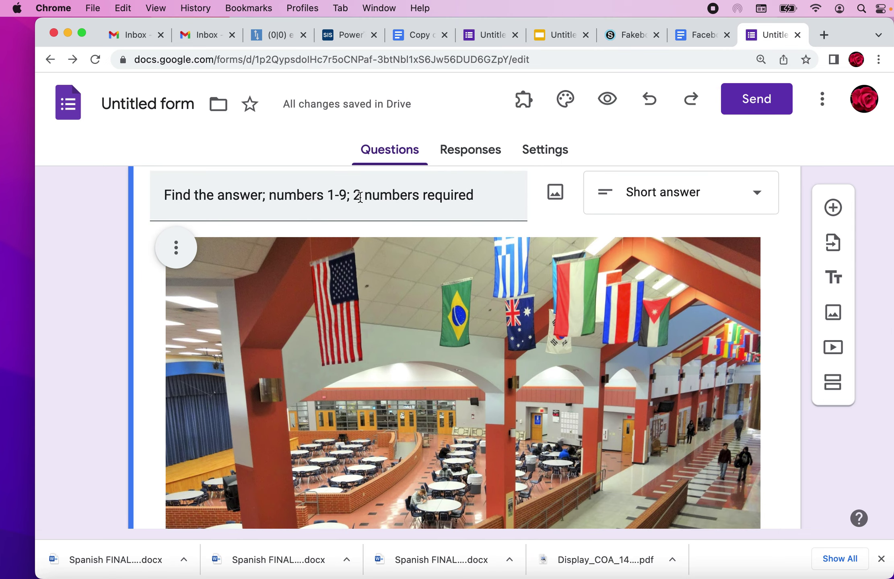
pyautogui.tripleClick(361, 195)
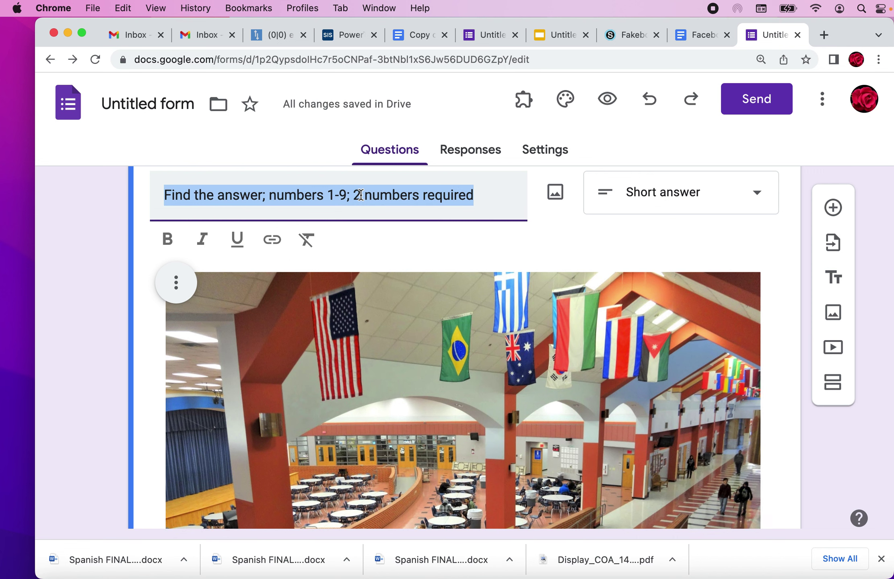
pyautogui.click(360, 195)
pyautogui.press('BackSpace')
pyautogui.write('1')
pyautogui.click(419, 196)
pyautogui.press('BackSpace')
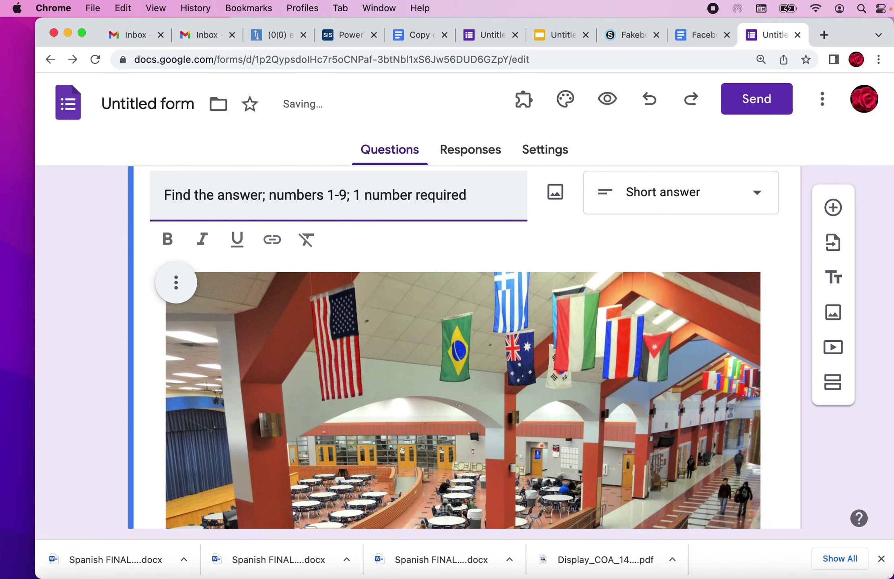
# - Open the Directional Lock question in section 4 for editing and keep its question type as Short answer
pyautogui.scroll(-10, 418, 196)
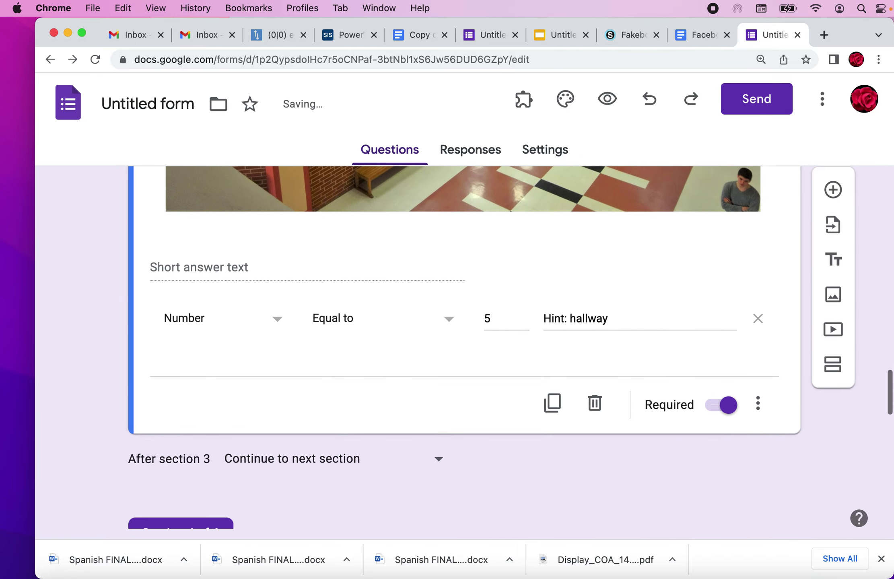
pyautogui.scroll(5, 462, 346)
pyautogui.scroll(15, 462, 346)
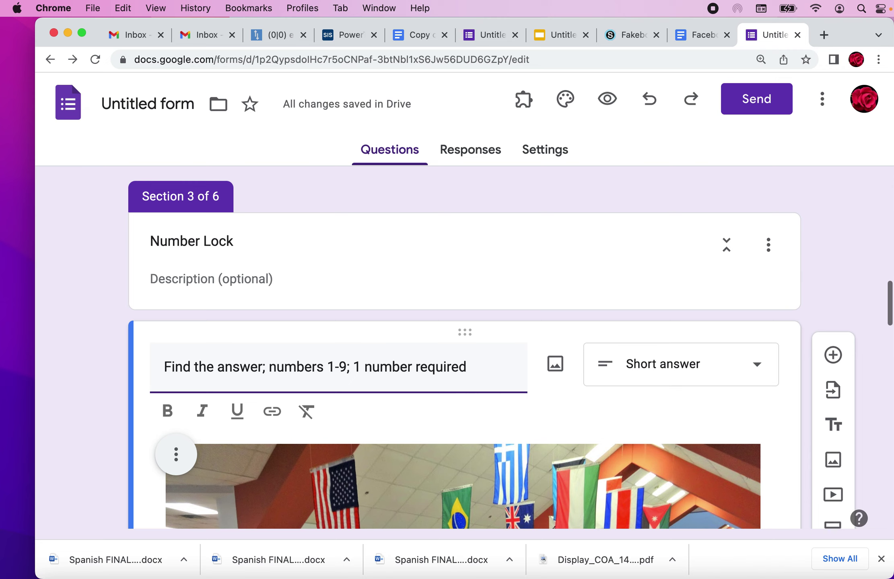
pyautogui.scroll(-15, 257, 250)
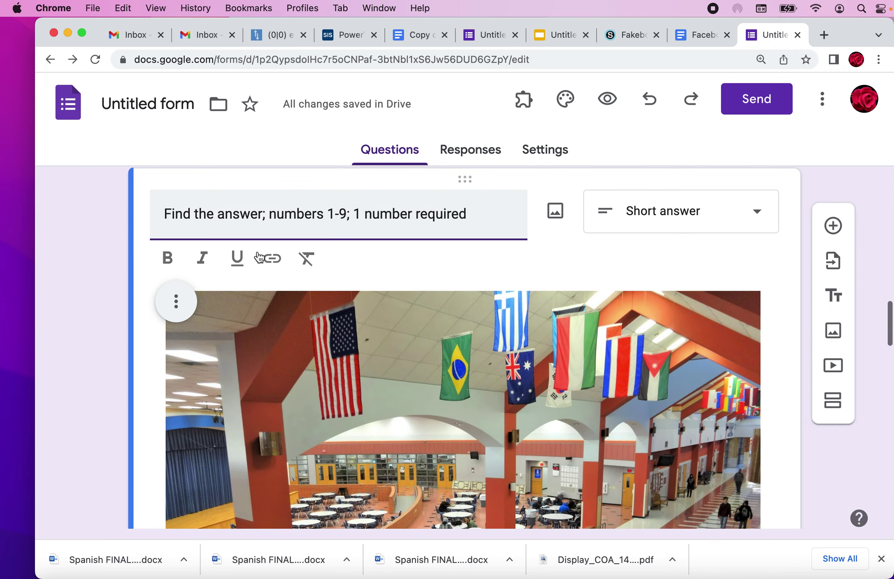
pyautogui.scroll(-6, 257, 251)
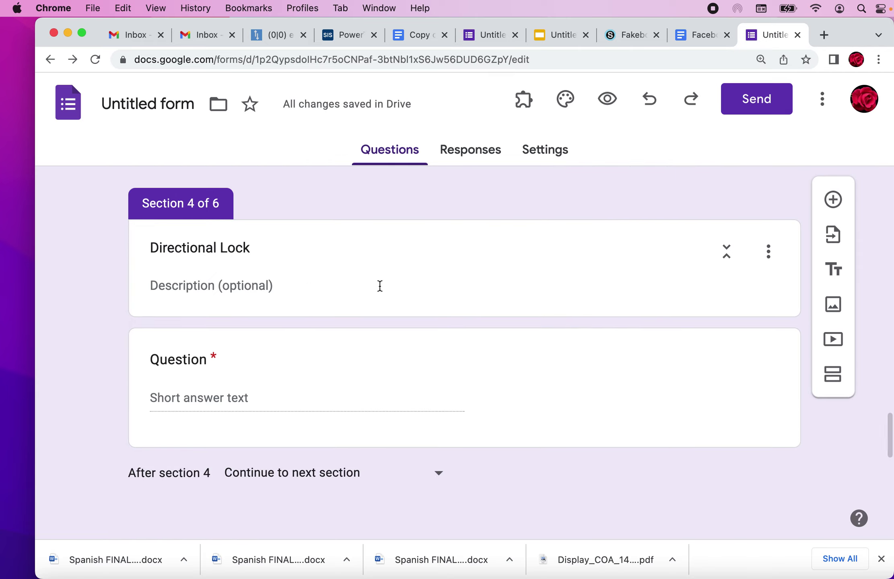
pyautogui.click(336, 363)
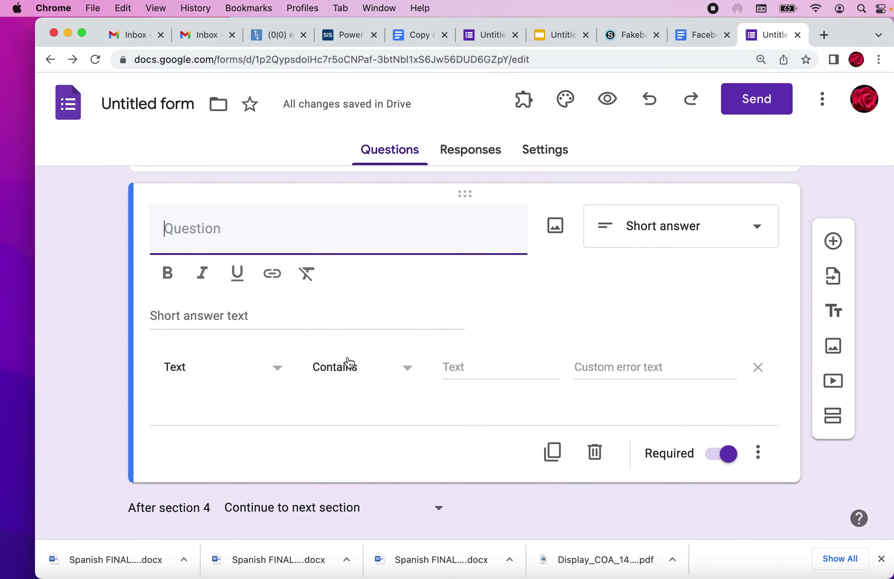
pyautogui.click(720, 235)
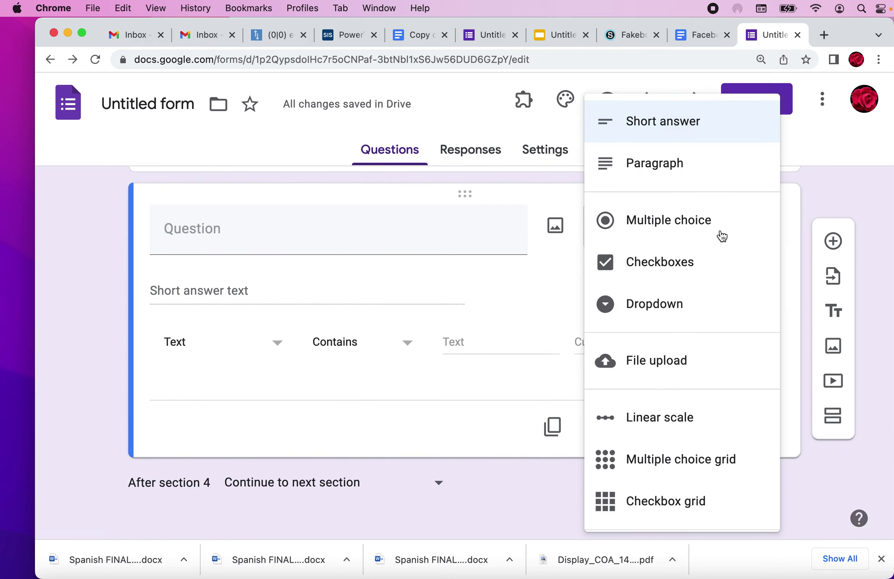
pyautogui.click(684, 128)
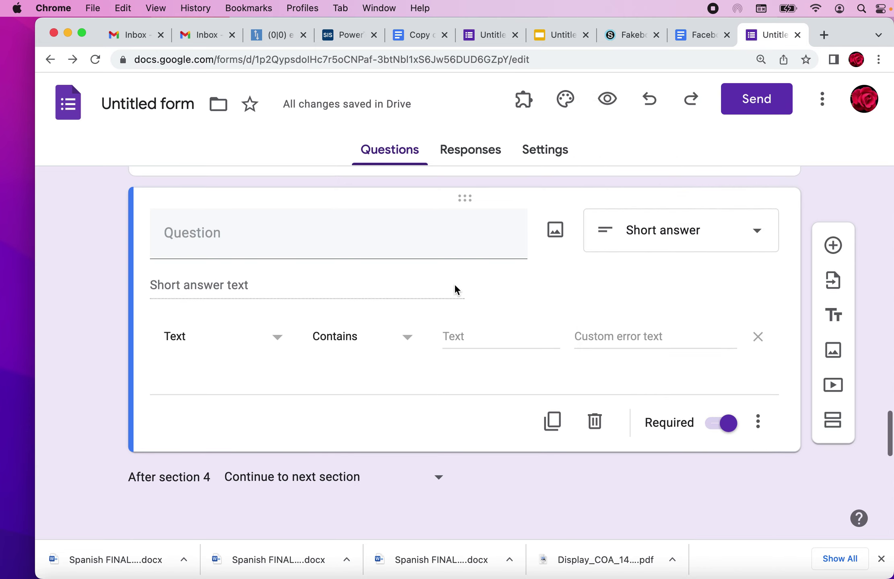
# - Start adding an image to the Directional Lock question and search Google Images for "inside school auditorium"
pyautogui.click(559, 290)
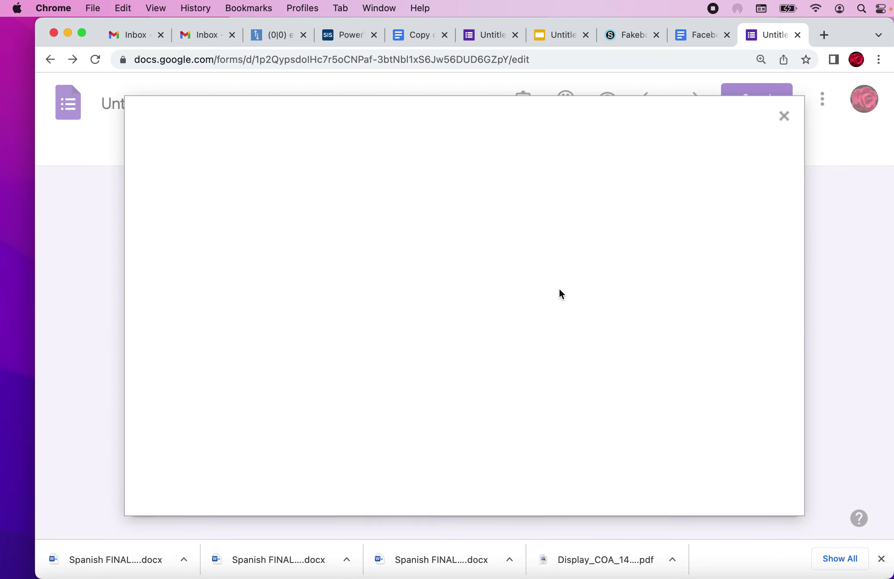
pyautogui.click(644, 189)
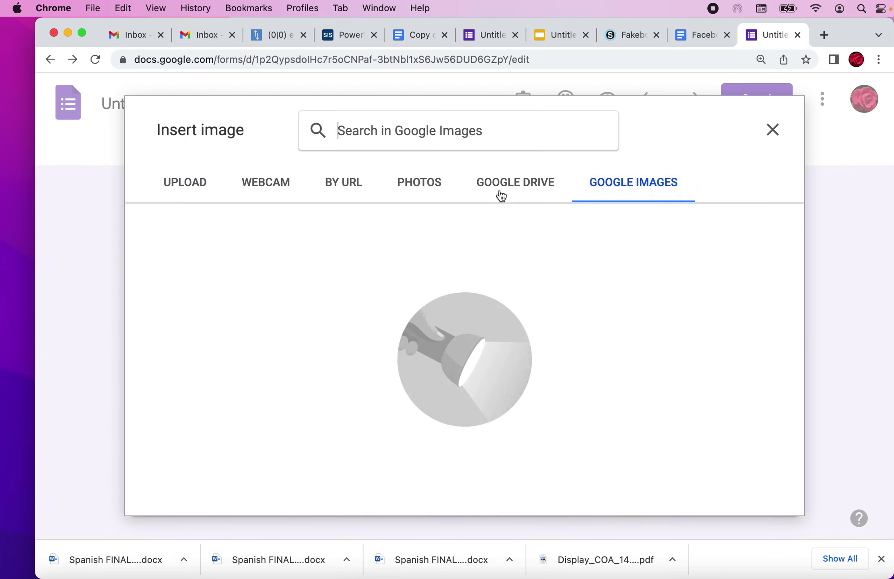
pyautogui.write('insid')
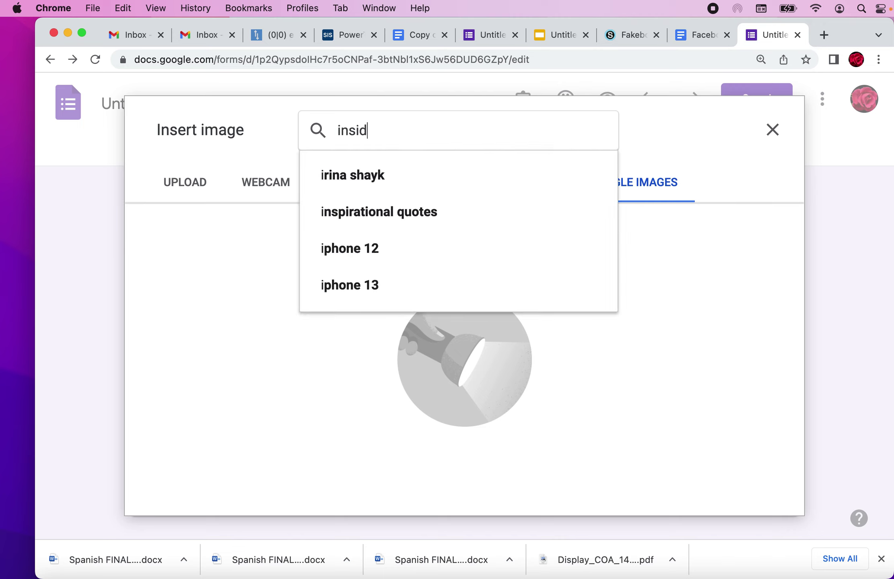
pyautogui.write('e school ')
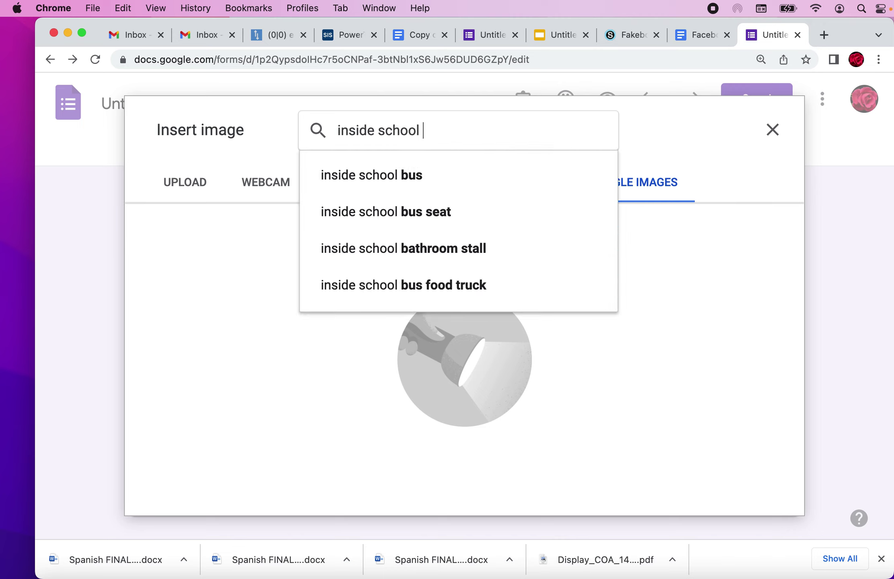
pyautogui.write('auditorium')
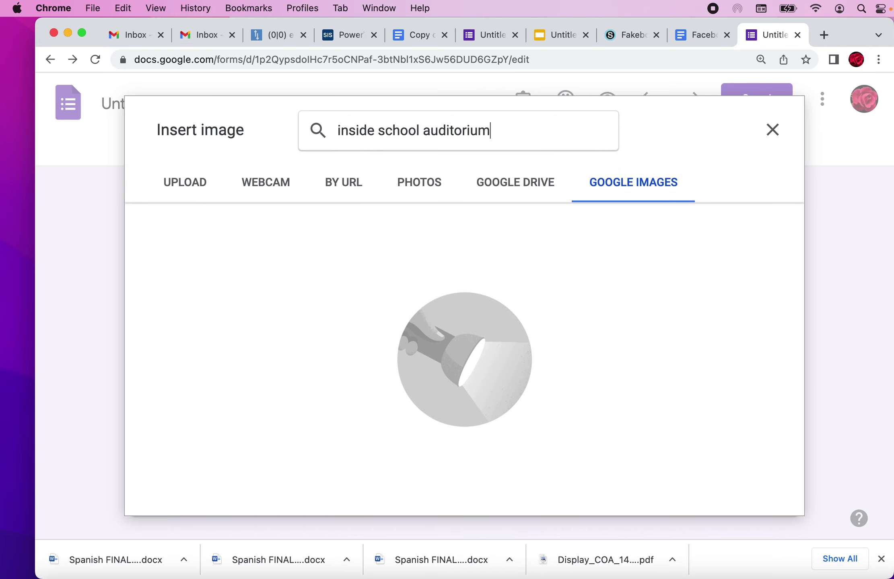
pyautogui.press('Return')
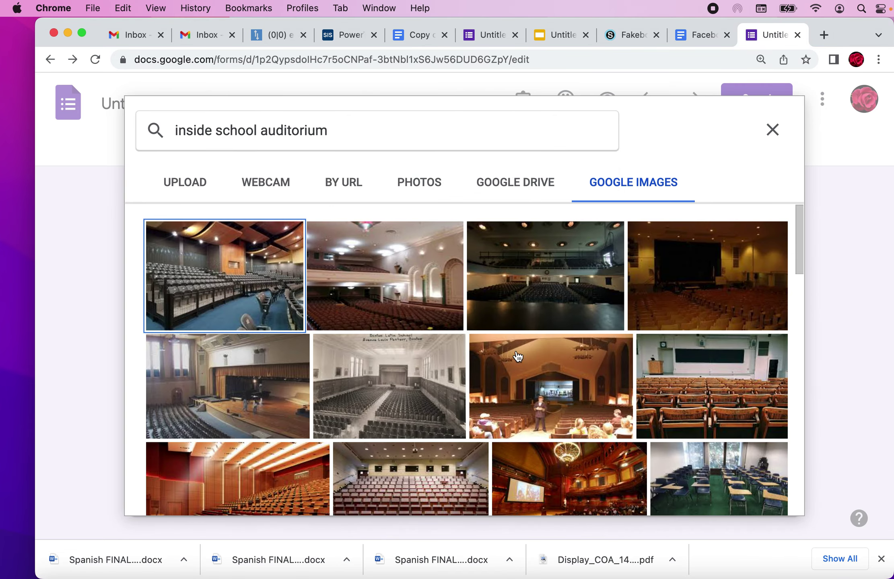
# - Insert the auditorium photo with wood-paneled walls and slanted ceiling lights from the image results into the Directional Lock question
pyautogui.scroll(-1, 479, 410)
pyautogui.scroll(-5, 480, 410)
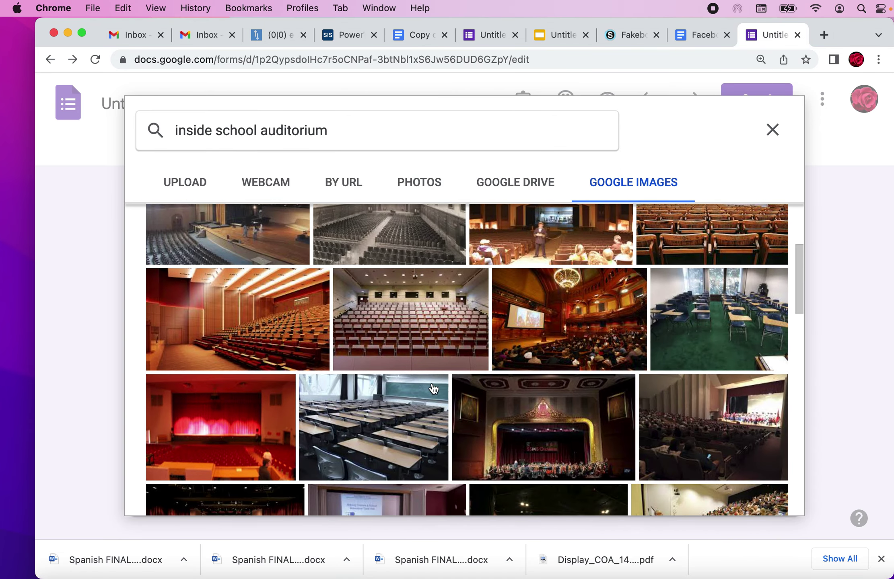
pyautogui.doubleClick(263, 342)
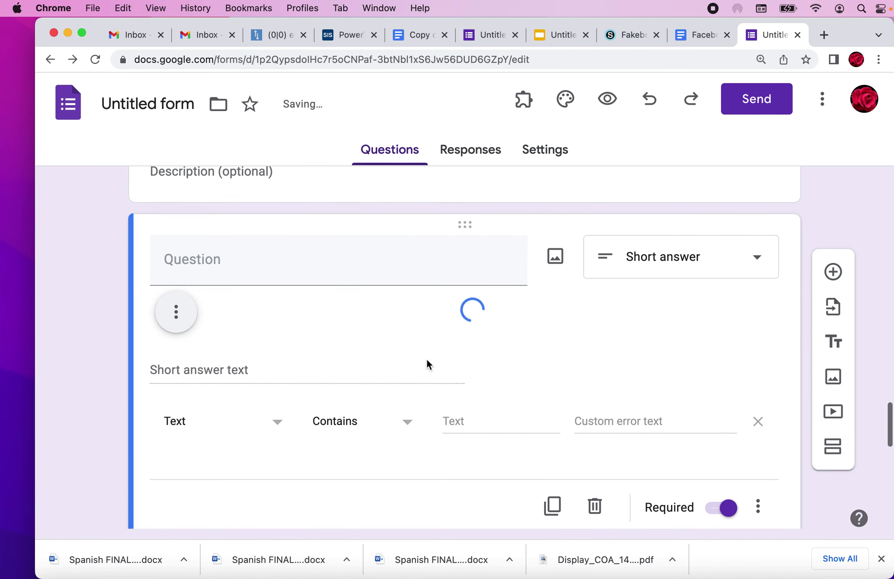
# - Set the Directional Lock question text to "Type u=up; d=down; r=right; l=left."
pyautogui.scroll(-3, 430, 358)
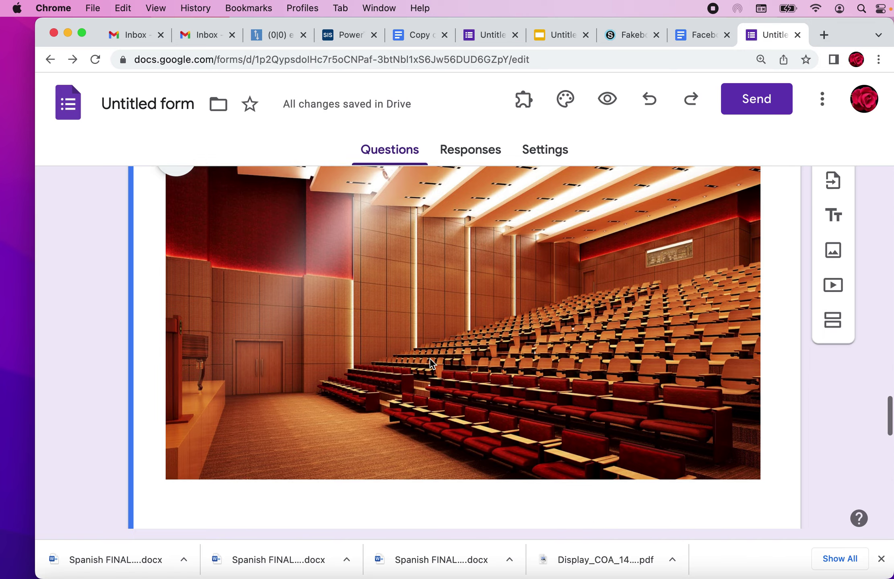
pyautogui.scroll(1, 430, 358)
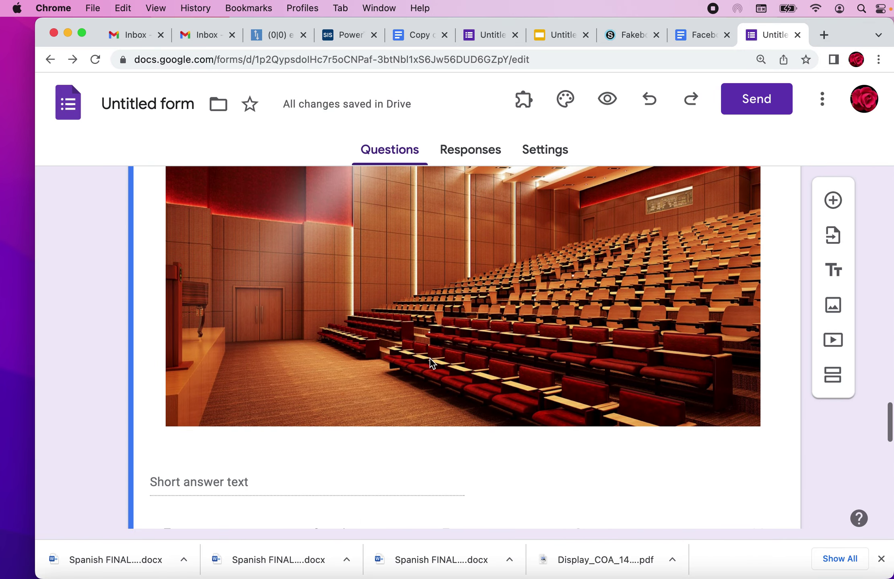
pyautogui.scroll(4, 430, 364)
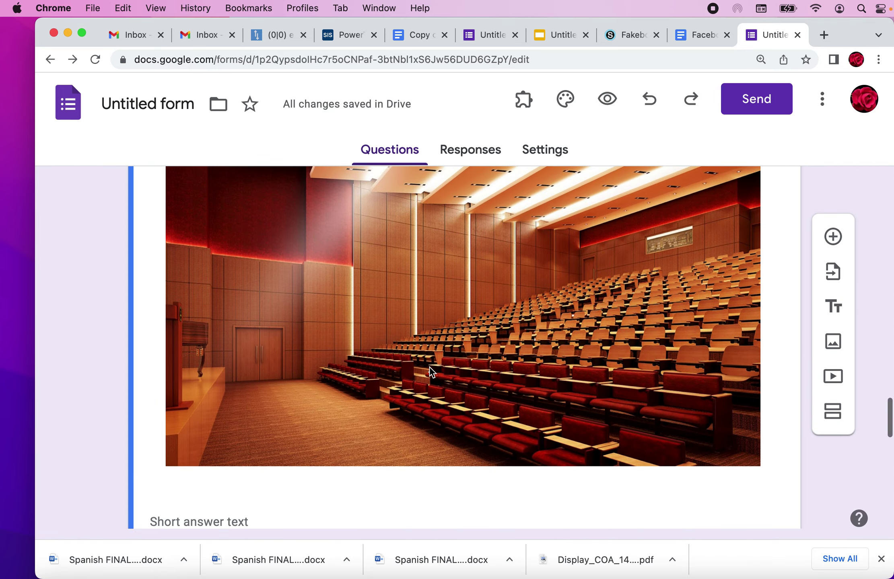
pyautogui.scroll(-4, 431, 366)
pyautogui.scroll(-3, 431, 372)
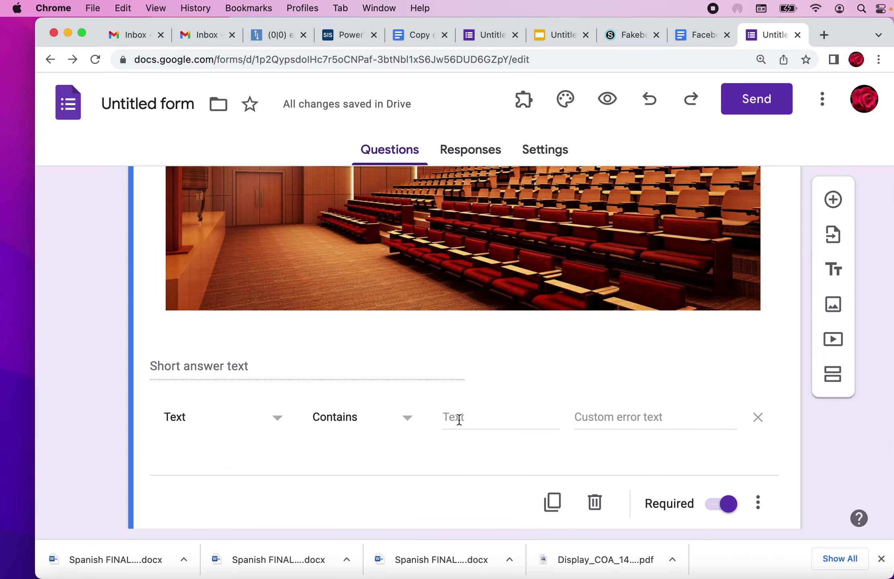
pyautogui.scroll(8, 274, 386)
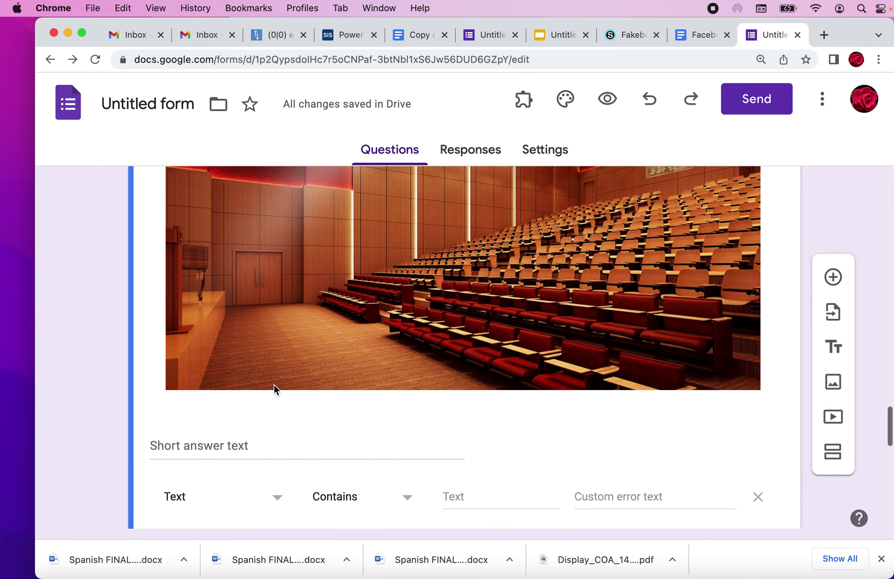
pyautogui.click(196, 277)
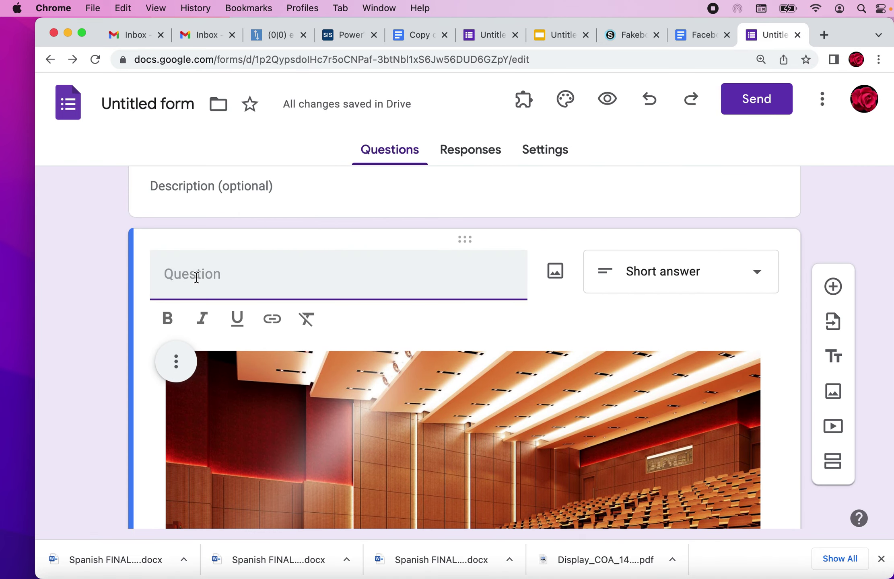
pyautogui.write('Type u=up; d=down;')
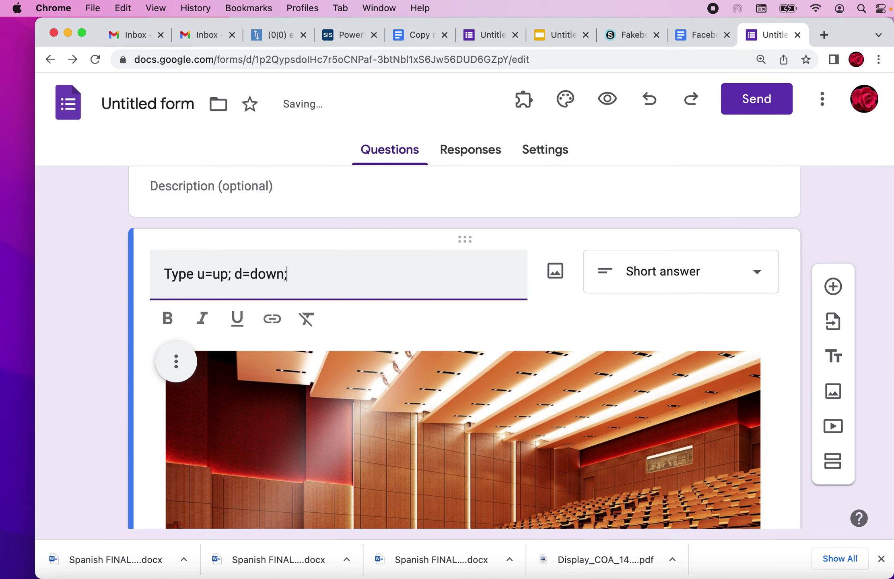
pyautogui.write(' r=right; l=left.')
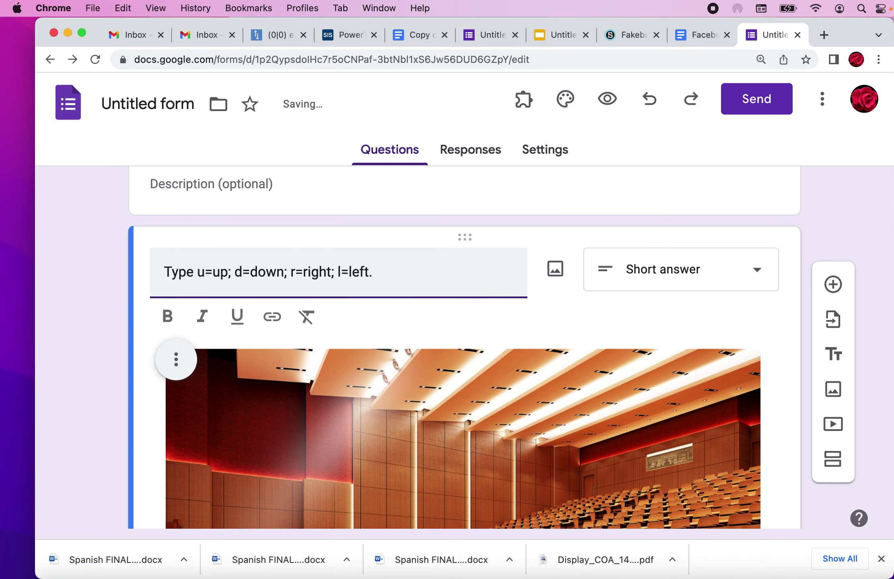
# - Open the Word Lock question in section 5 for editing and search Google Images for "inside school cafeteria" to add to it
pyautogui.scroll(-10, 463, 346)
pyautogui.scroll(-6, 267, 340)
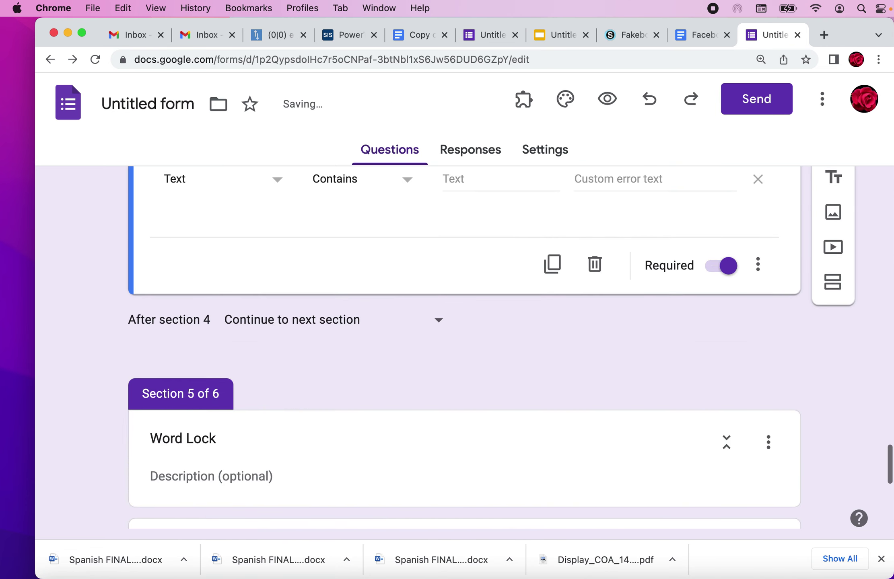
pyautogui.scroll(-5, 267, 344)
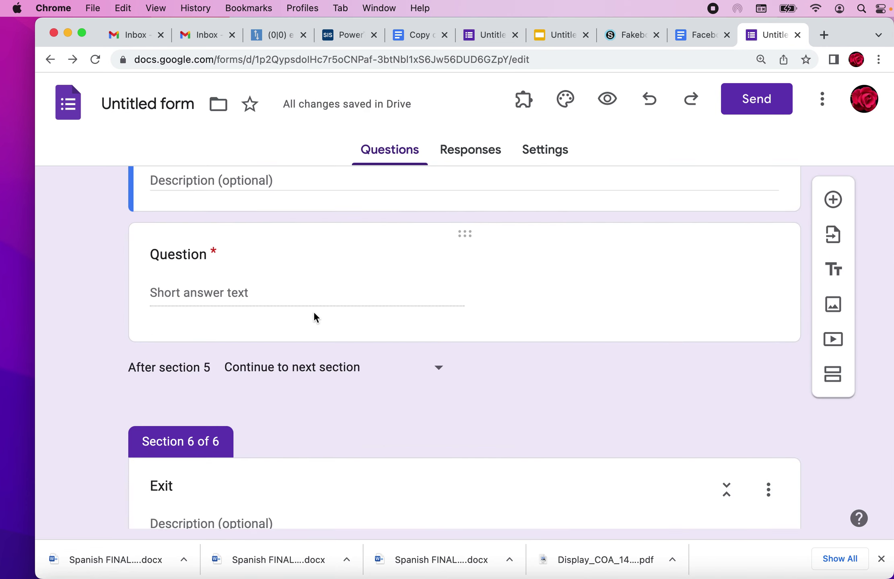
pyautogui.click(336, 229)
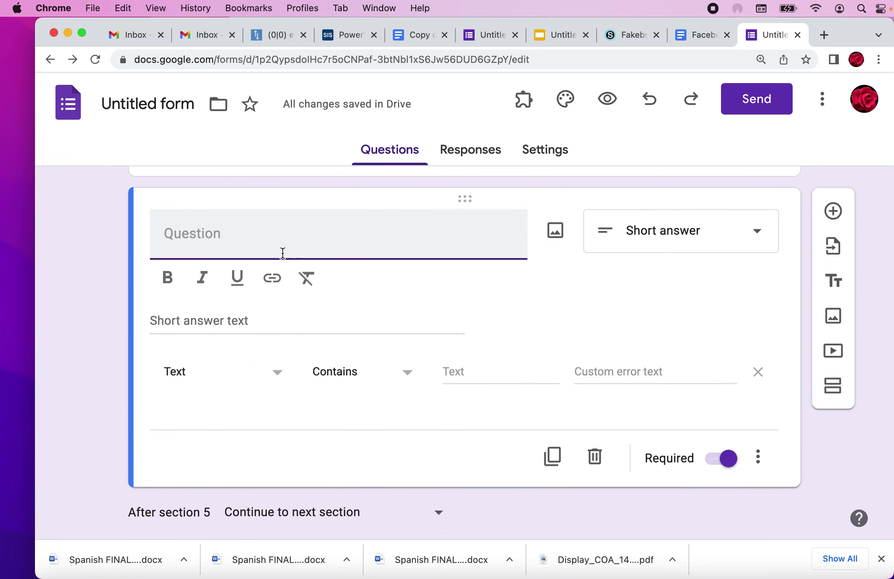
pyautogui.scroll(4, 230, 247)
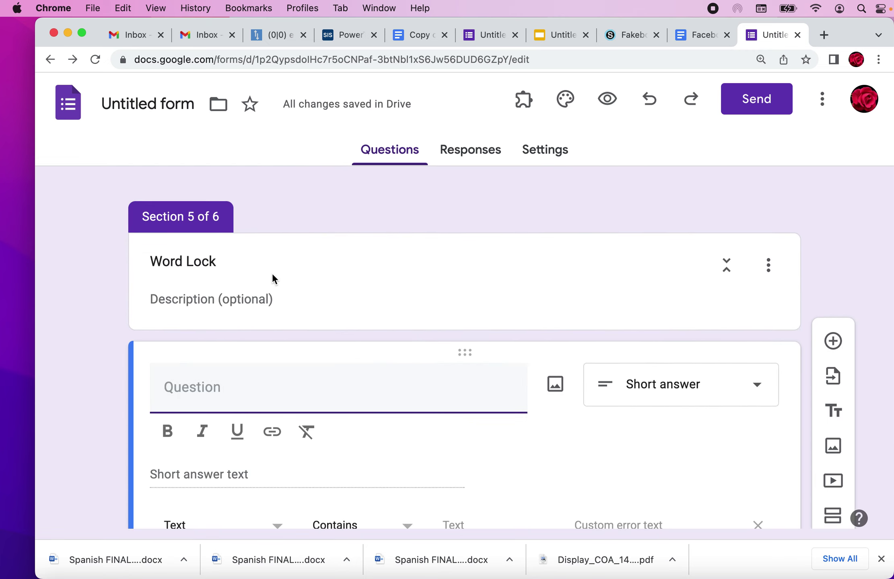
pyautogui.click(555, 385)
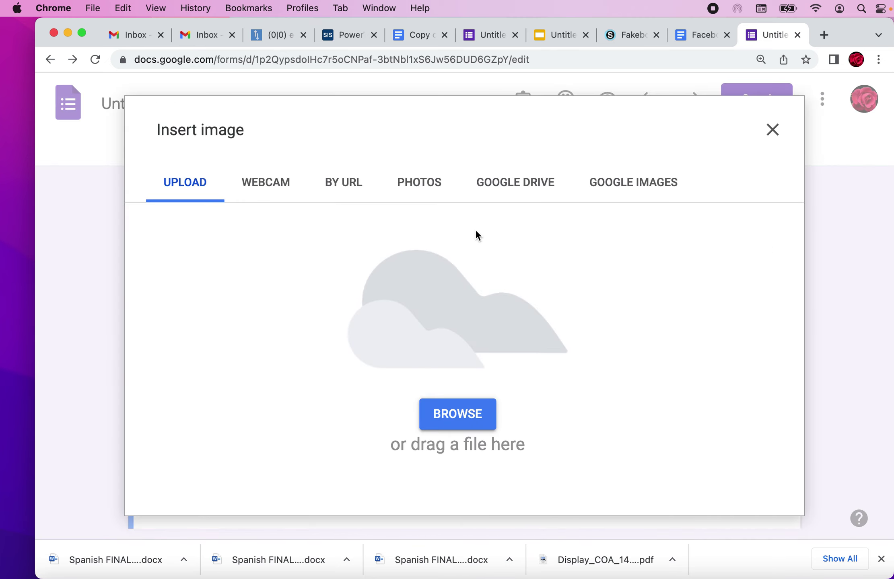
pyautogui.click(601, 182)
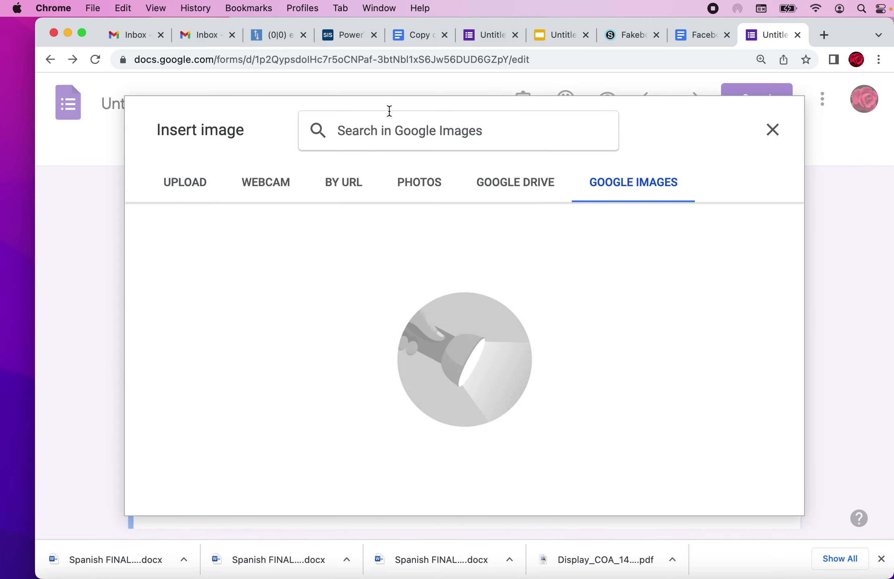
pyautogui.write('insid')
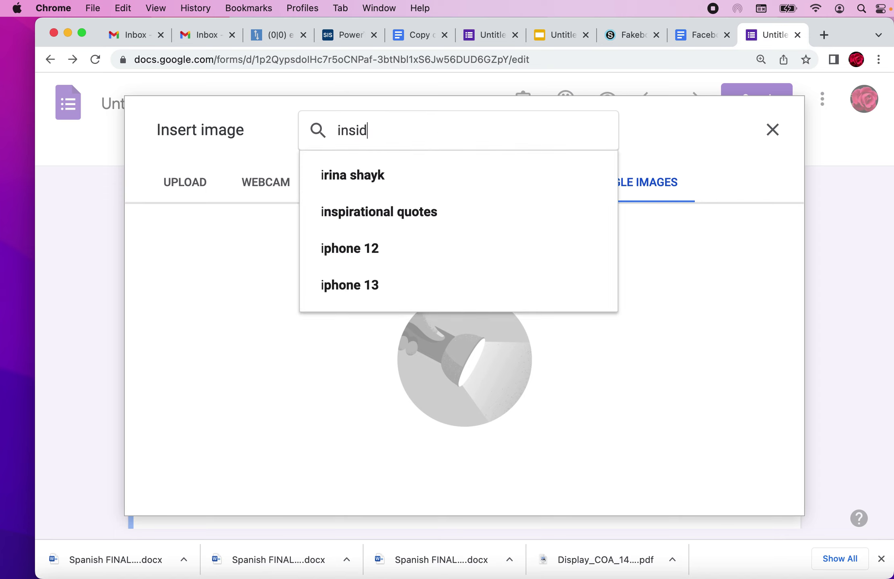
pyautogui.write('e school c')
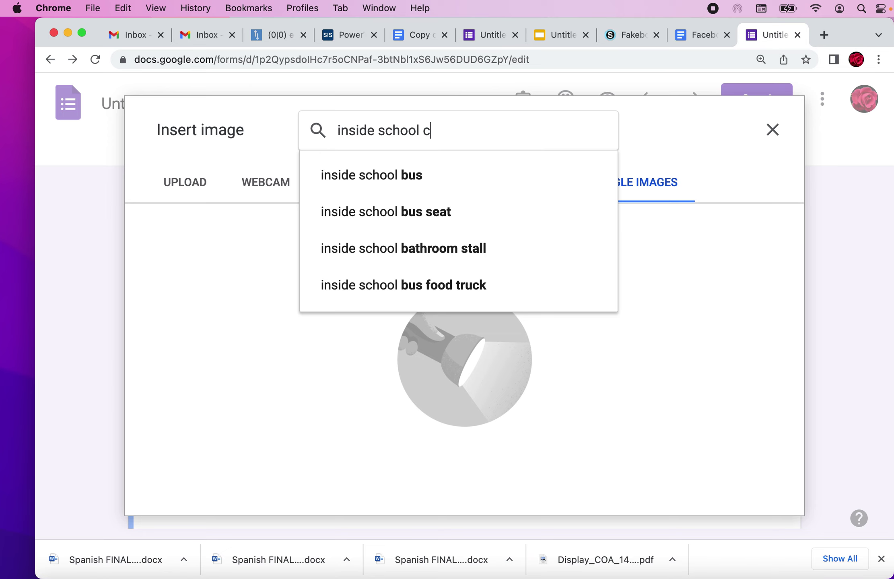
pyautogui.write('afeteria')
pyautogui.press('Return')
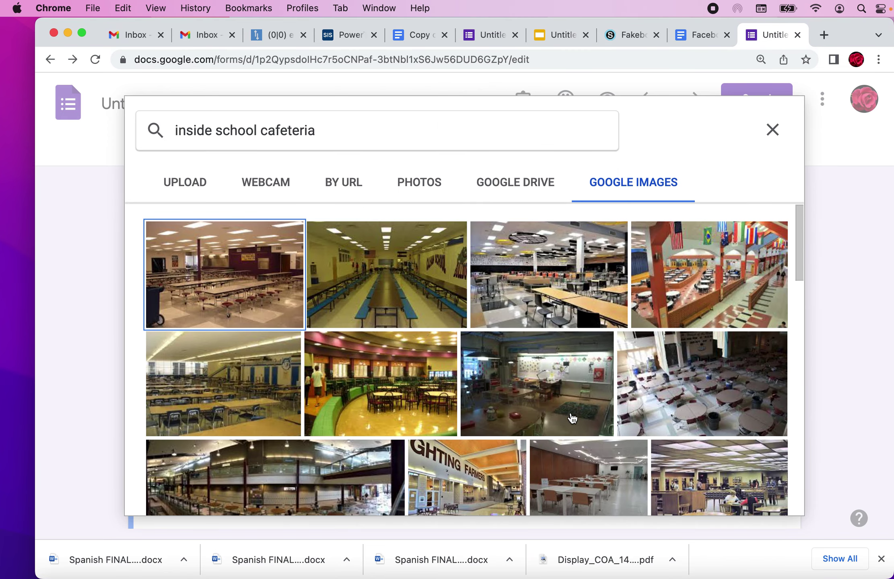
# - Insert the cafeteria photo with round ceiling fixtures and light wooden tables from the image results into the Word Lock question
pyautogui.scroll(-1, 630, 416)
pyautogui.scroll(-1, 630, 417)
pyautogui.scroll(3, 595, 292)
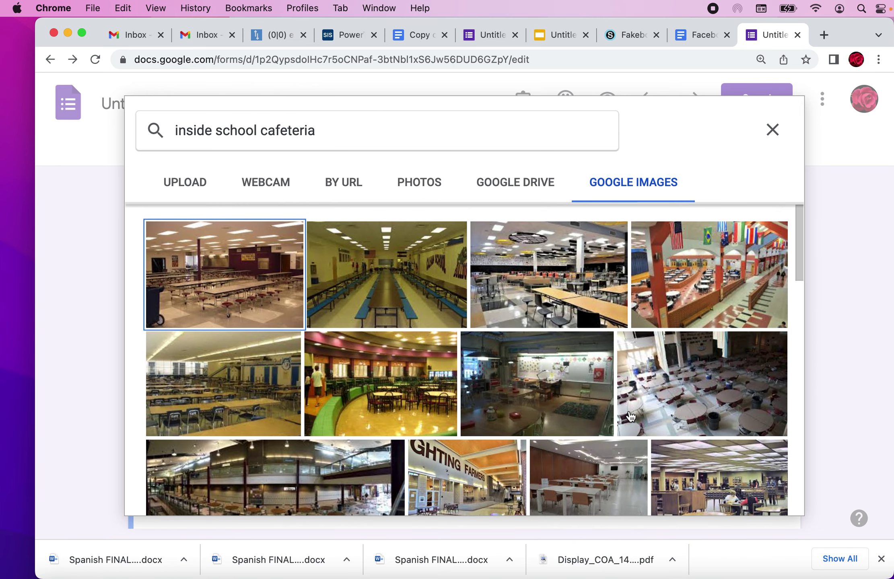
pyautogui.doubleClick(545, 275)
pyautogui.scroll(-4, 465, 336)
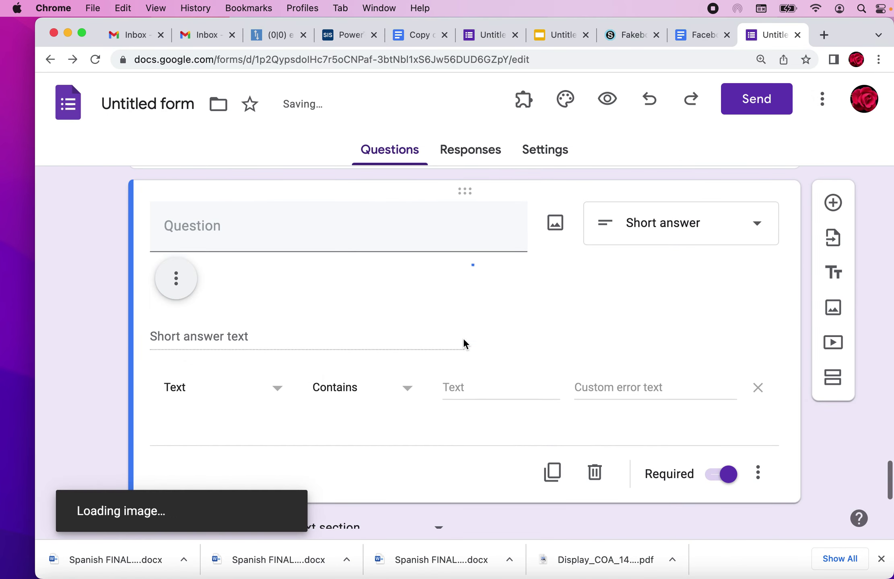
pyautogui.scroll(-2, 464, 347)
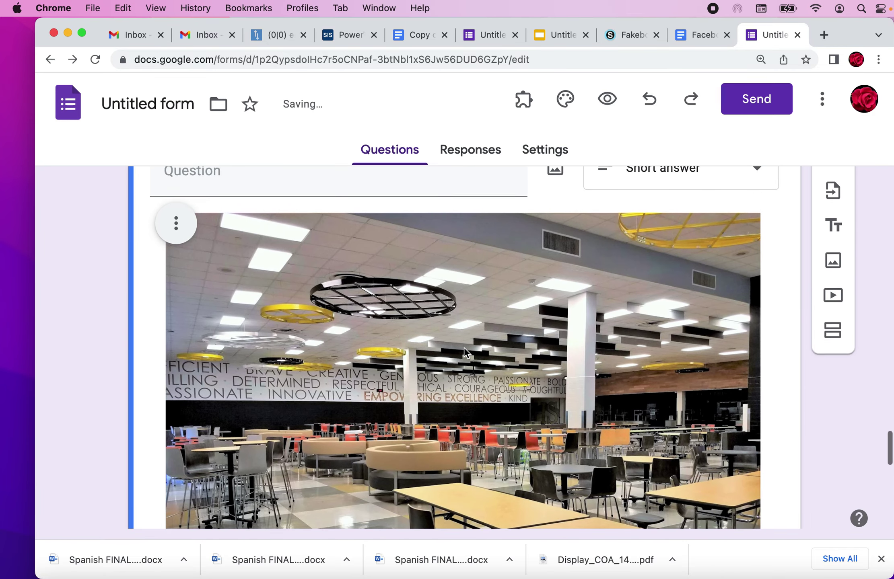
pyautogui.scroll(-2, 464, 347)
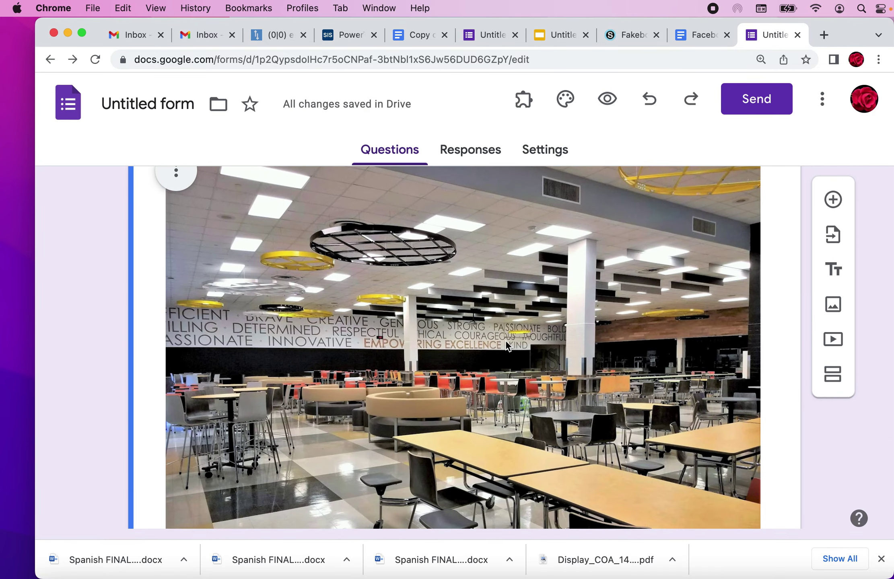
# - Set the Word Lock question text to "How to treat people"
pyautogui.scroll(3, 528, 344)
pyautogui.scroll(-3, 528, 345)
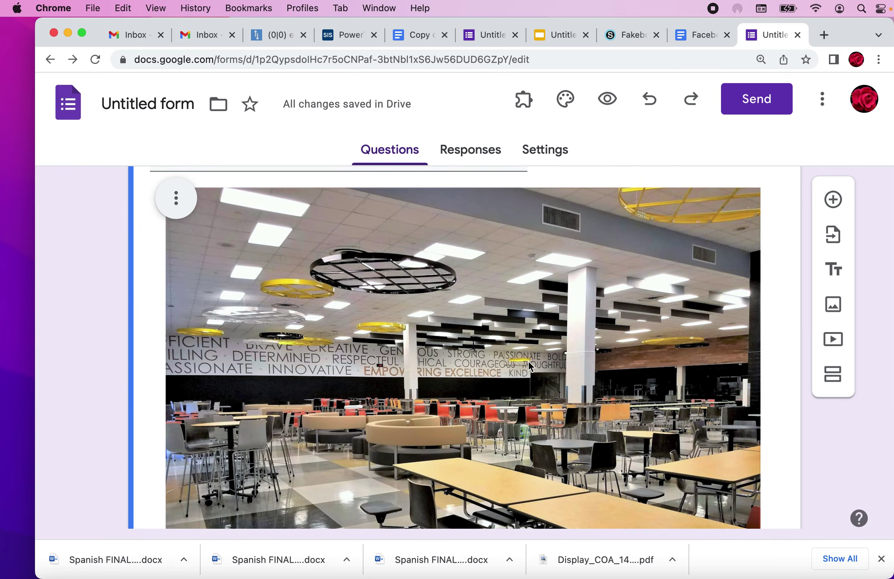
pyautogui.scroll(3, 504, 375)
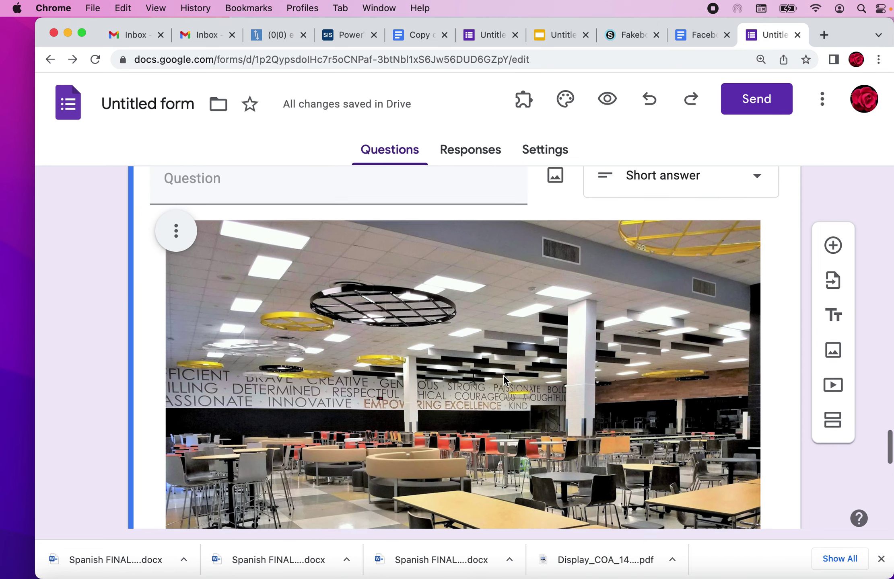
pyautogui.click(228, 226)
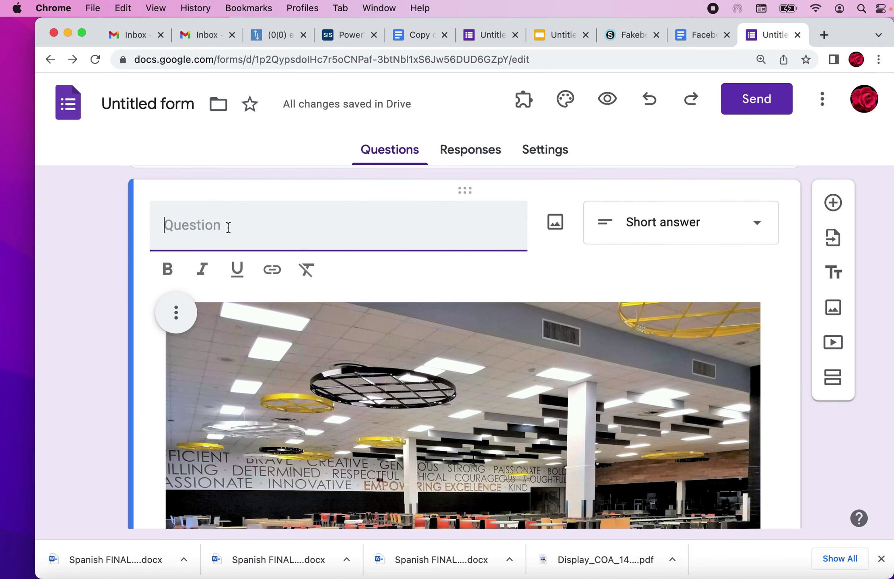
pyautogui.write('How to treat people')
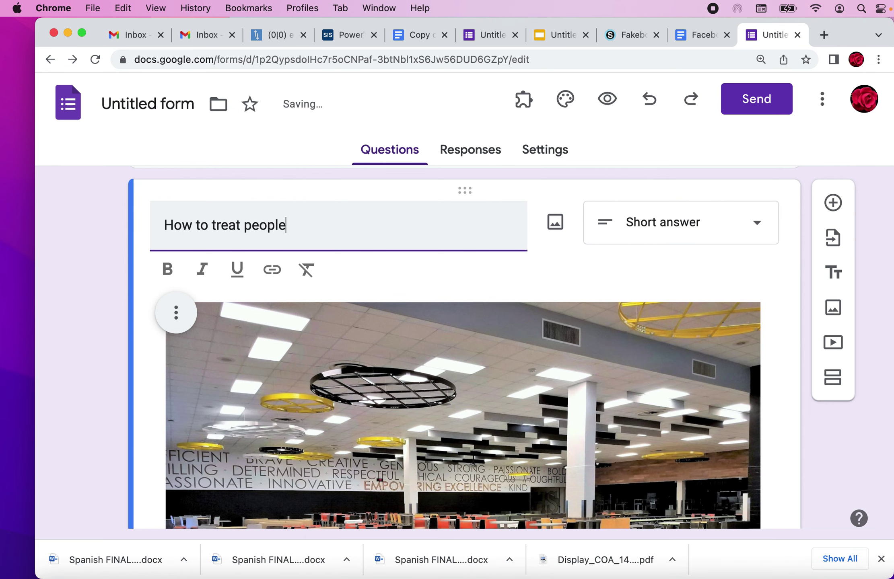
# - Set the Word Lock answer validation to text containing "kind", with the custom error text "Hint: use lower case letters"
pyautogui.scroll(-10, 309, 355)
pyautogui.click(444, 403)
pyautogui.scroll(-1, 453, 404)
pyautogui.write('kind')
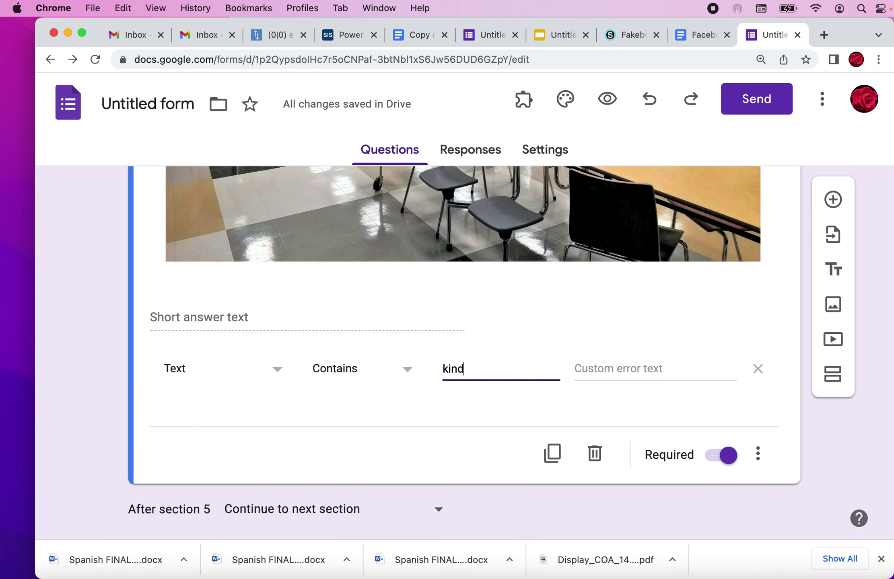
pyautogui.click(593, 372)
pyautogui.write('Hint:')
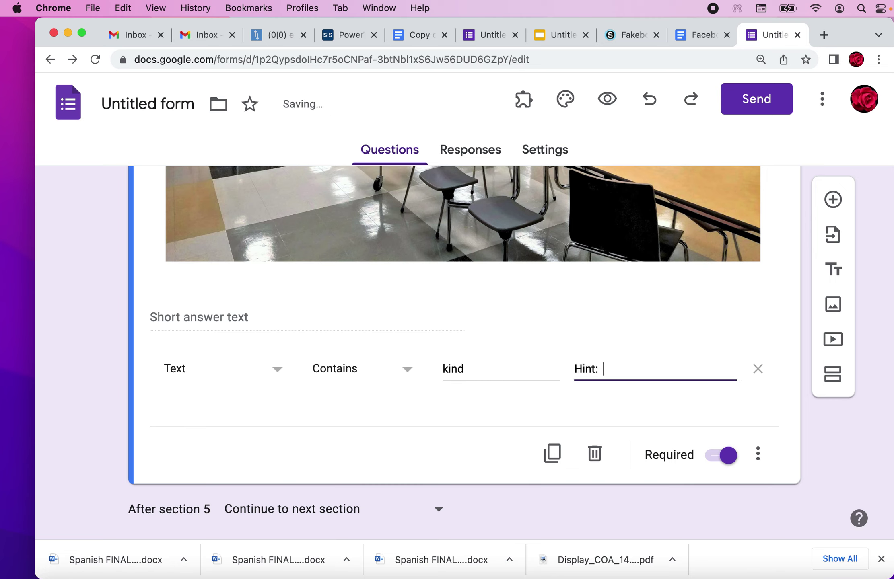
pyautogui.write('  use lower case letters')
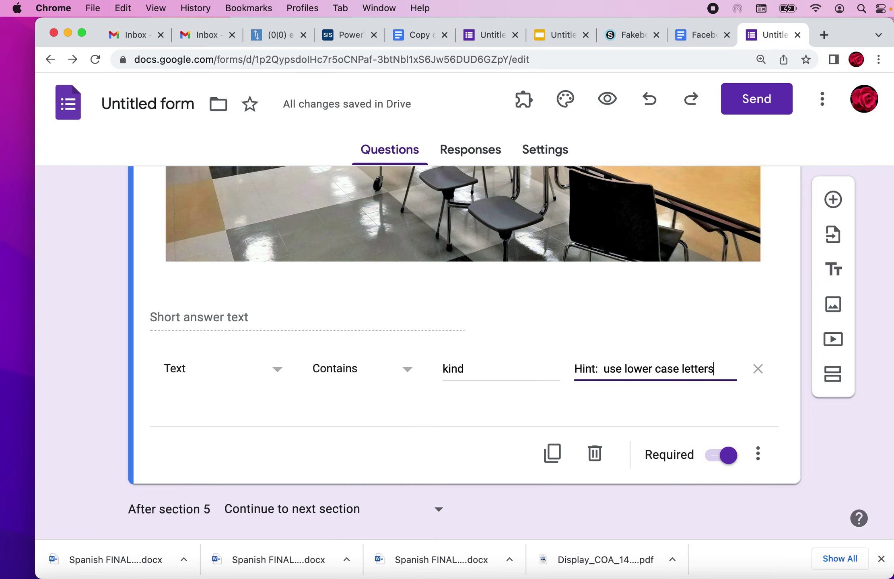
# - Add an image to the Exit section by searching Google Images for "outside a school" and inserting the school photo with the tall evergreen and curved brick wall
pyautogui.scroll(-5, 550, 363)
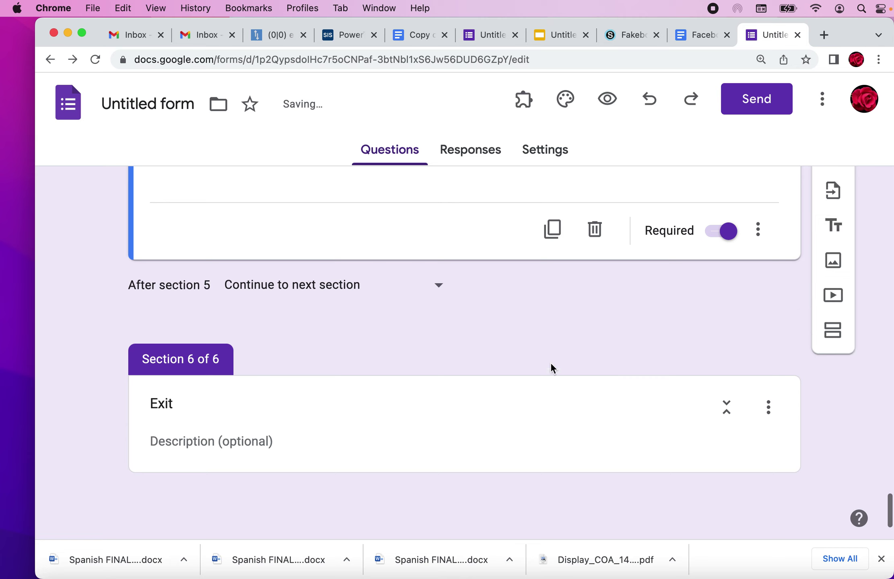
pyautogui.click(413, 428)
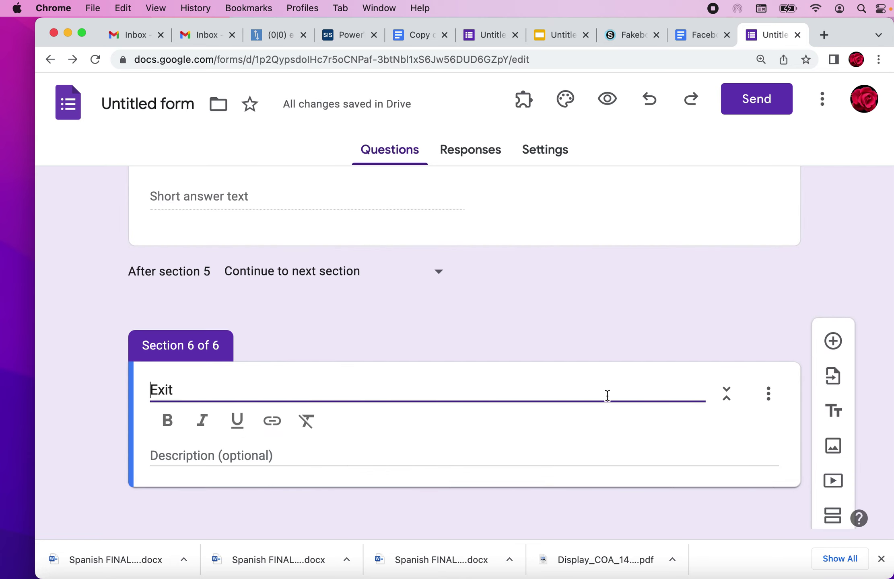
pyautogui.click(834, 446)
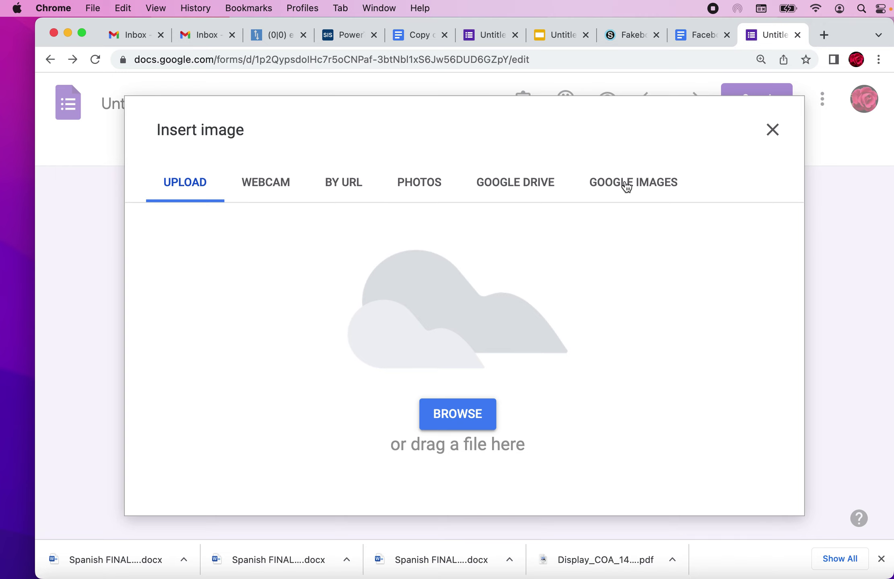
pyautogui.click(626, 186)
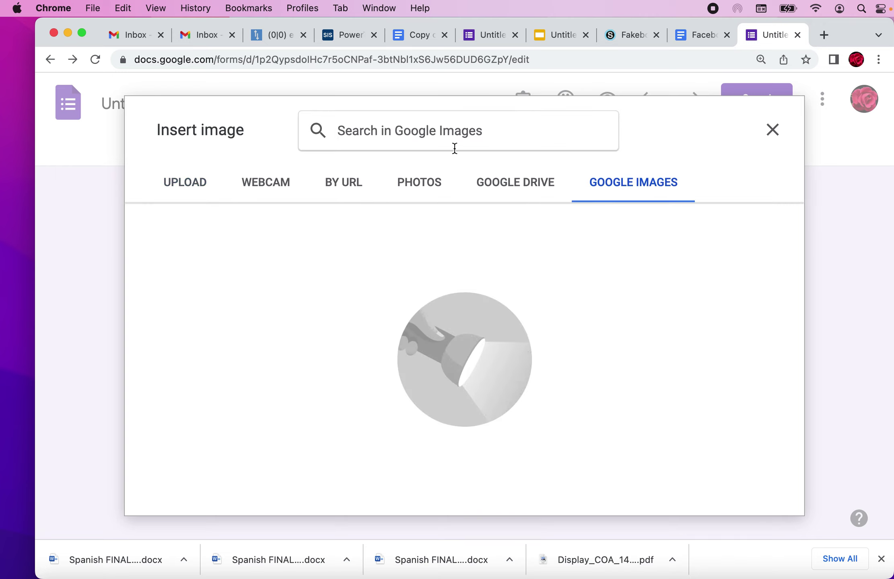
pyautogui.write('outside a school')
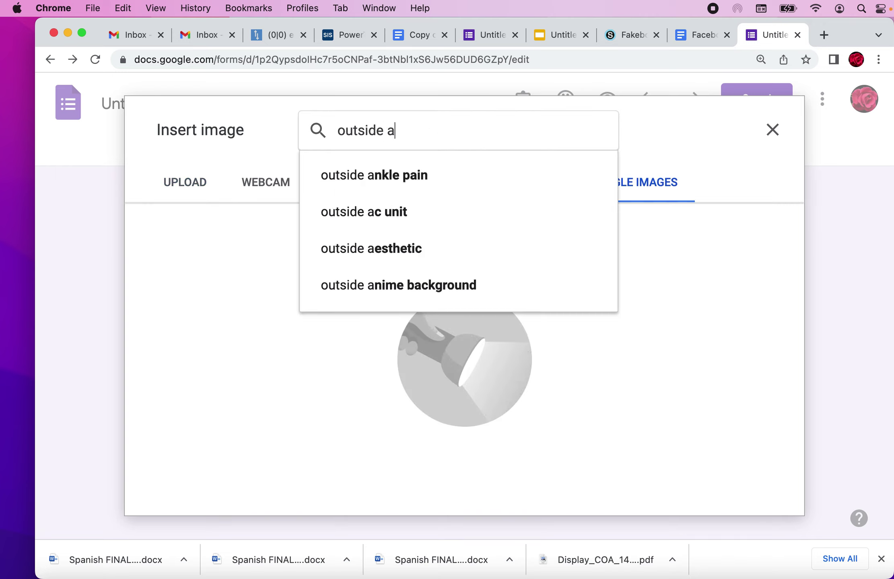
pyautogui.press('Return')
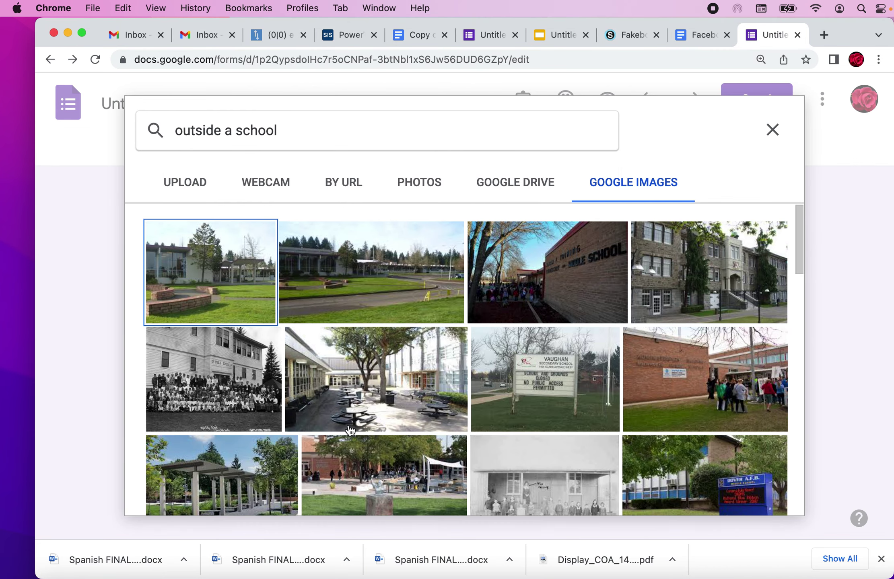
pyautogui.doubleClick(186, 292)
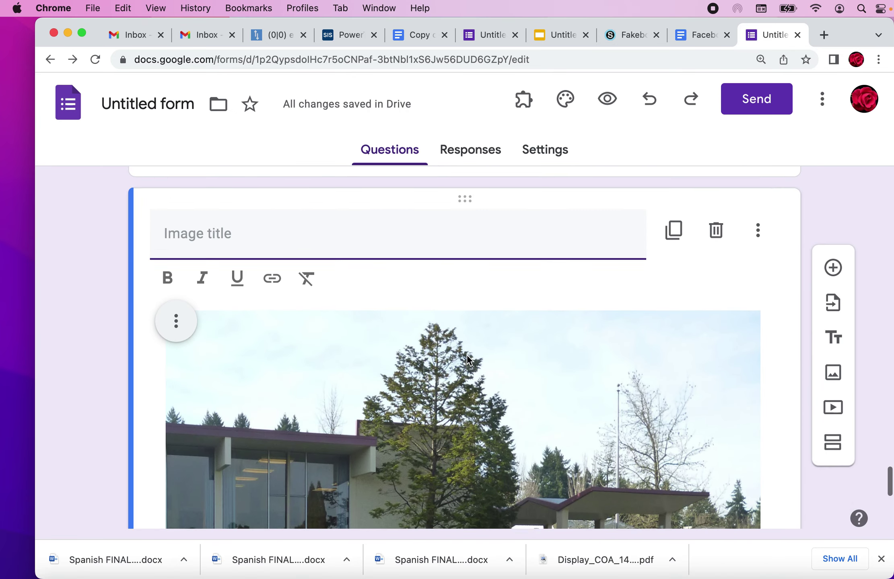
# - Title the Exit section's school photo "I've escaped"
pyautogui.write("I've")
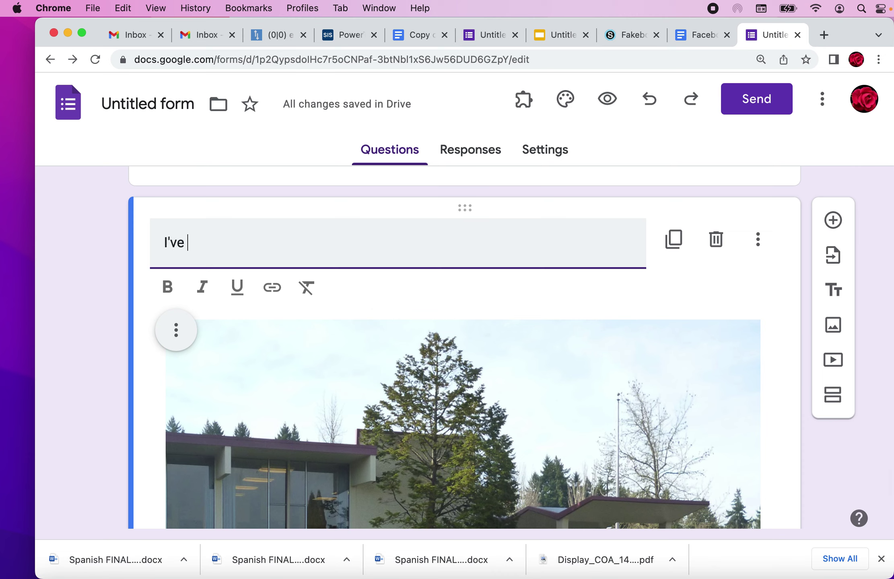
pyautogui.write(' escaped')
# - Add an image to the My Escape Room opening section by searching Google Images for "inside school lobby" and inserting the wide lobby photo with flags and cream benches
pyautogui.scroll(20, 462, 346)
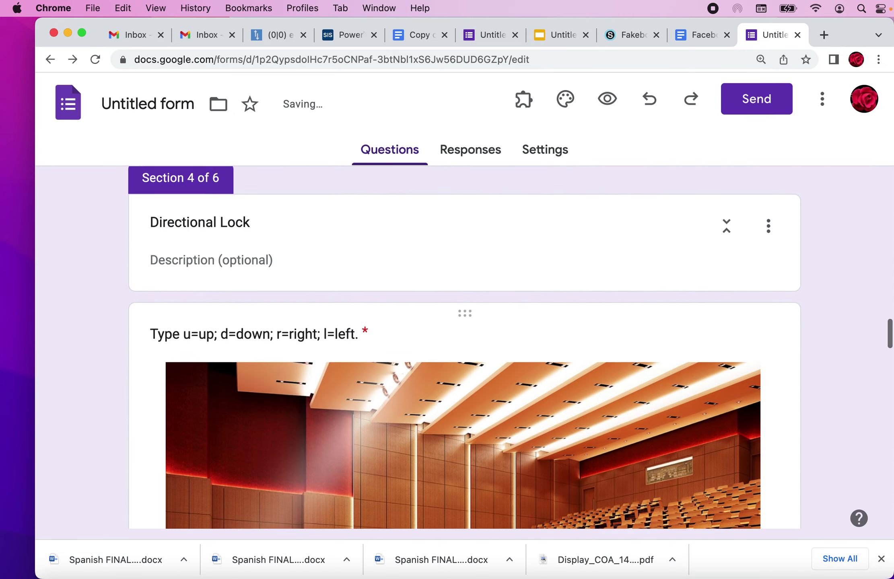
pyautogui.scroll(20, 463, 346)
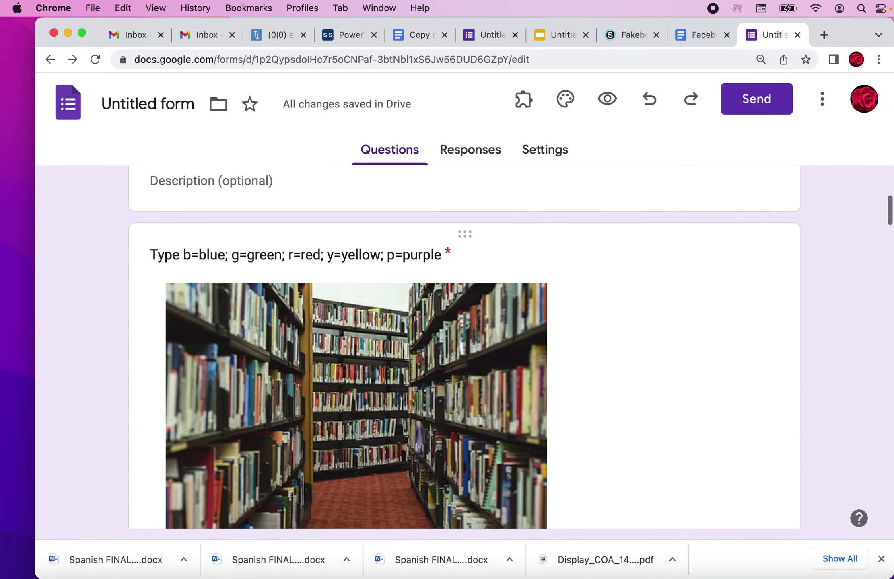
pyautogui.scroll(10, 462, 346)
pyautogui.click(391, 252)
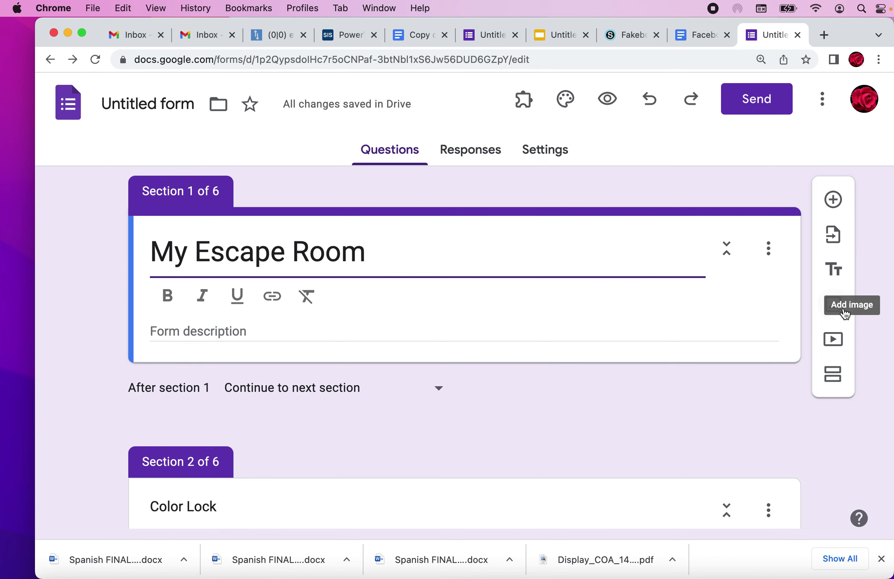
pyautogui.click(832, 306)
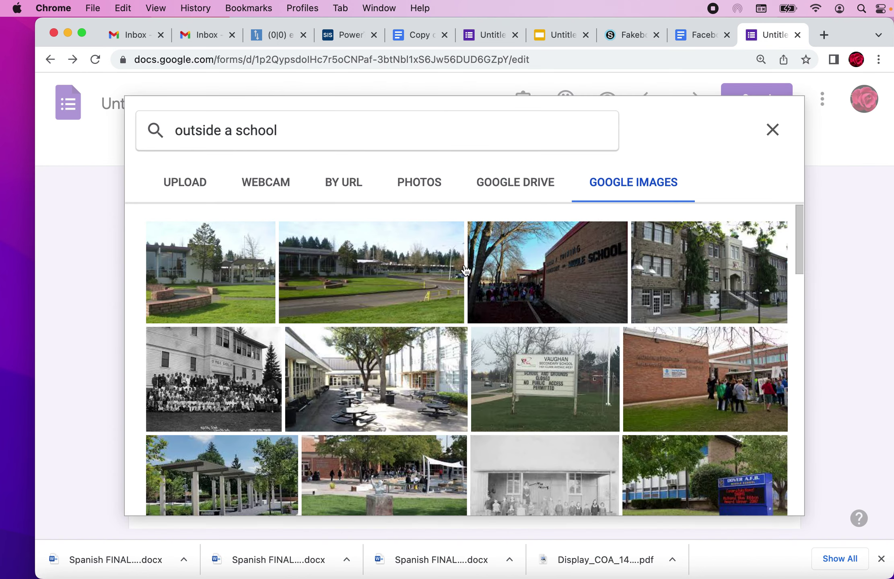
pyautogui.moveTo(291, 132); pyautogui.dragTo(128, 125)
pyautogui.write('i')
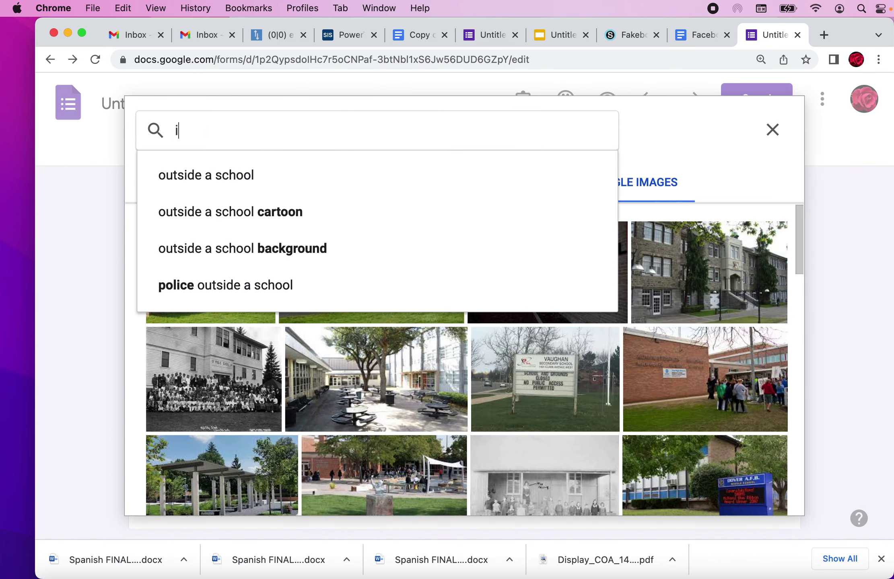
pyautogui.write('nside school')
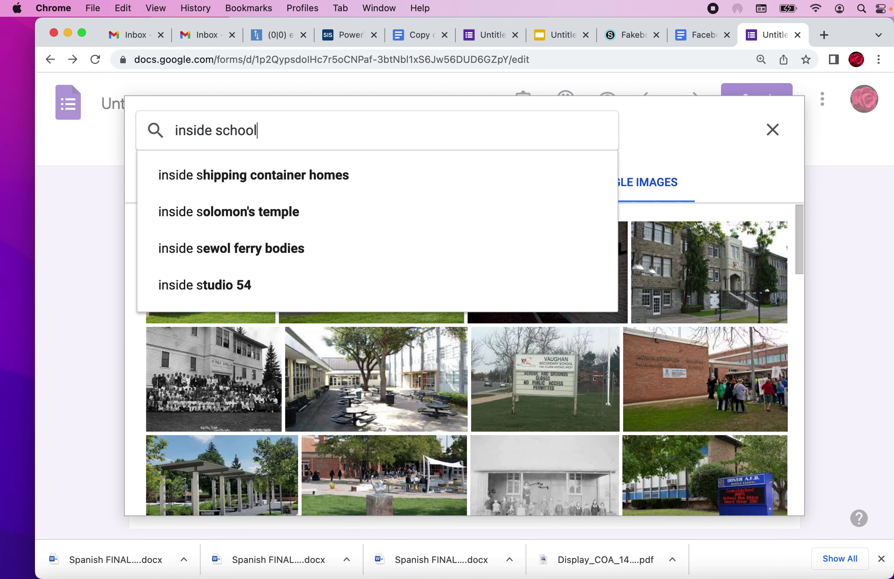
pyautogui.write(' lobby')
pyautogui.press('Return')
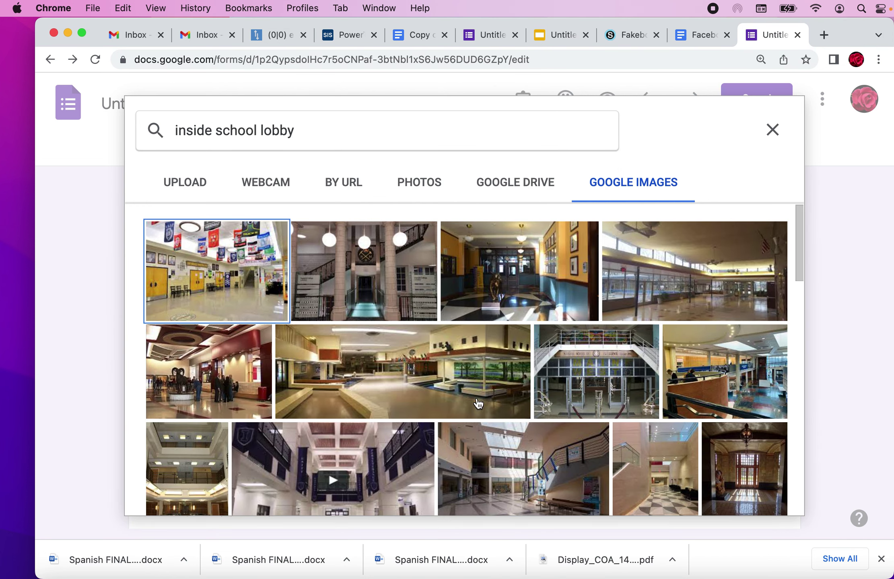
pyautogui.click(442, 401)
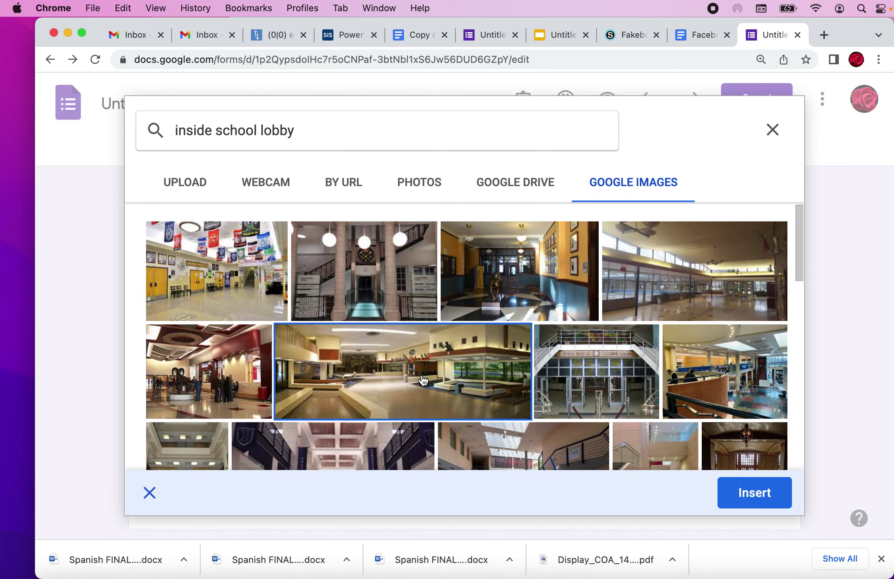
pyautogui.click(736, 498)
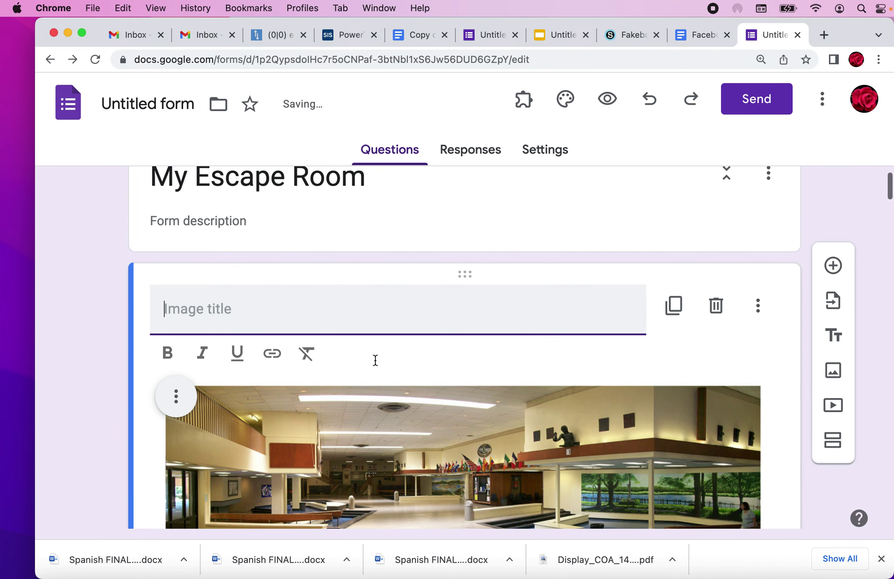
# - Title the lobby image "Help! I fell asleep at school and now I'm locked inside."
pyautogui.write('Help! I fell asle')
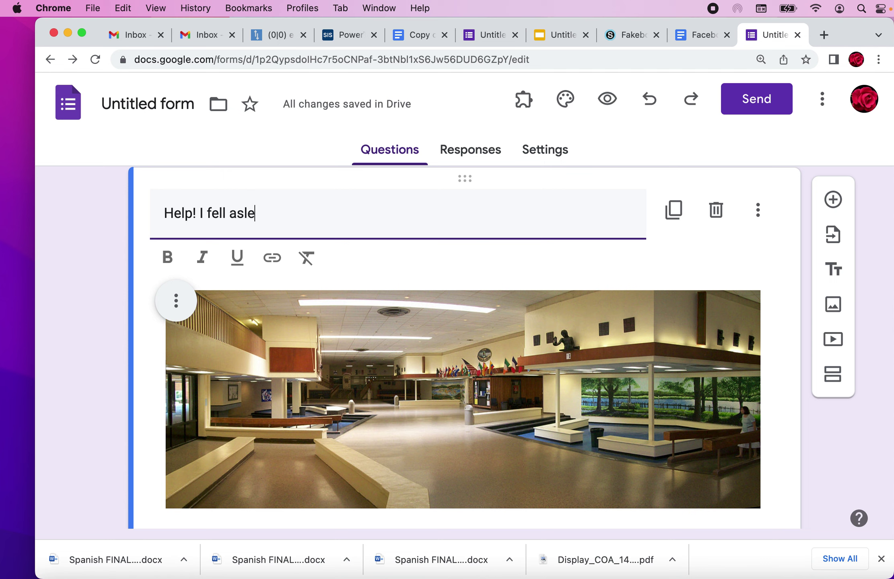
pyautogui.write("ep at school and now I'm loc")
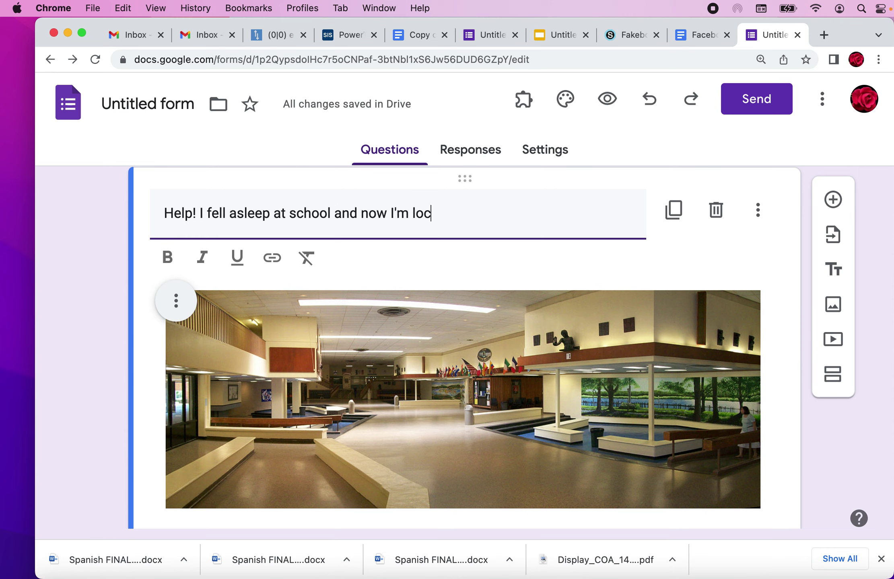
pyautogui.write('ked inside')
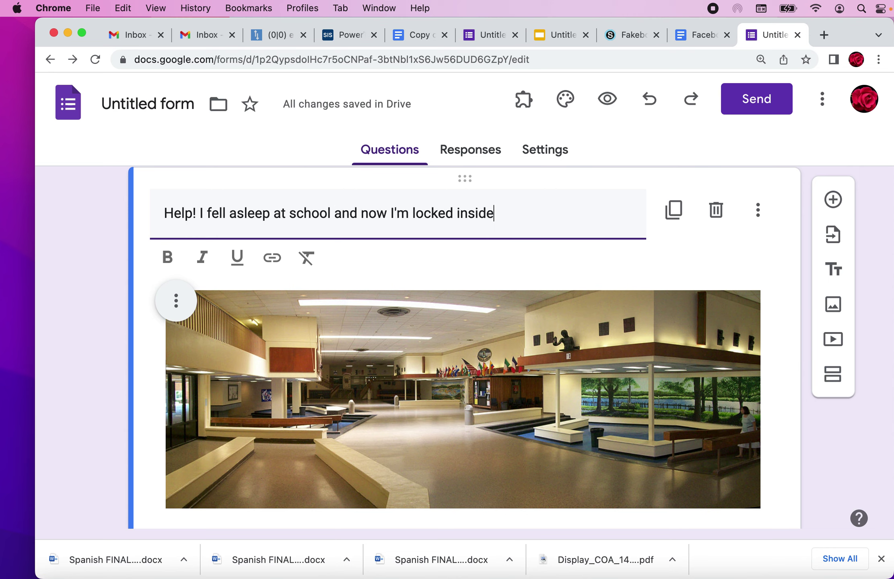
pyautogui.write('.')
pyautogui.scroll(-5, 419, 369)
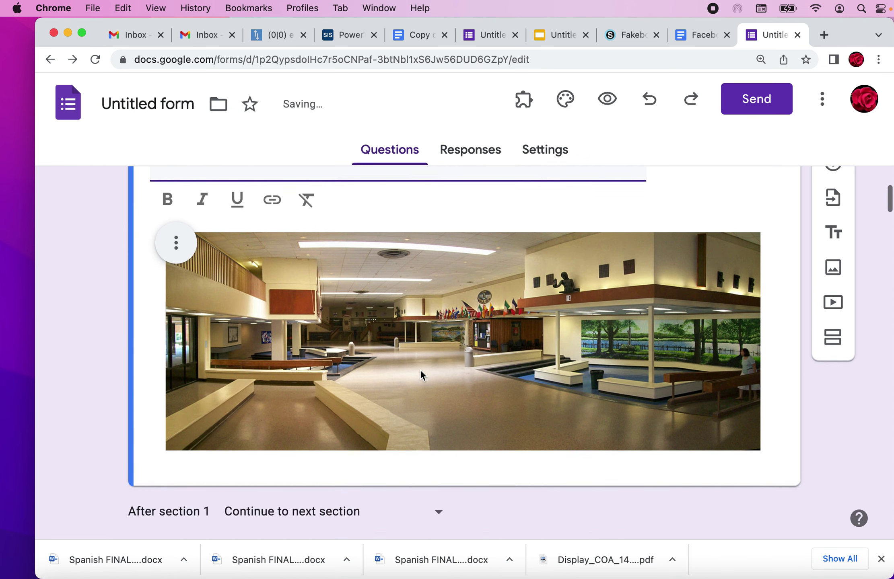
pyautogui.scroll(-5, 420, 370)
pyautogui.scroll(8, 420, 370)
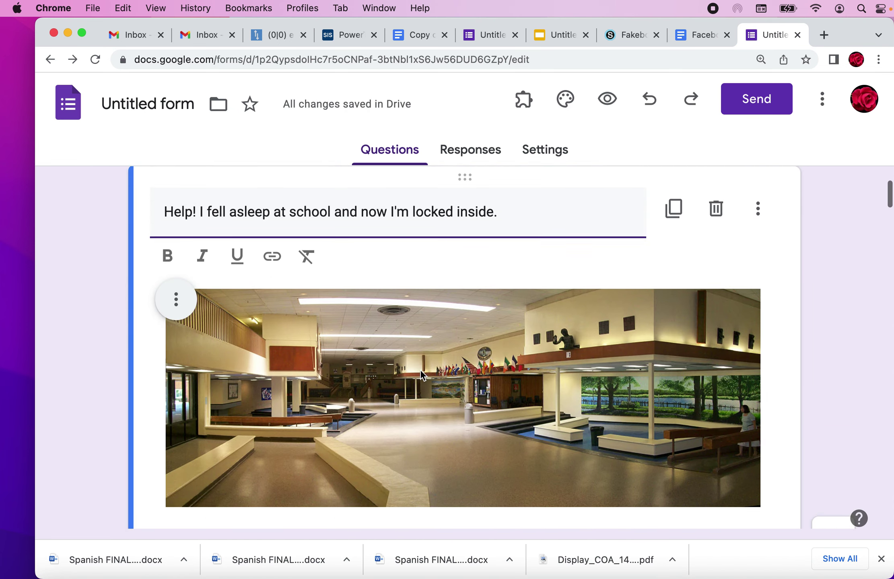
pyautogui.scroll(5, 483, 387)
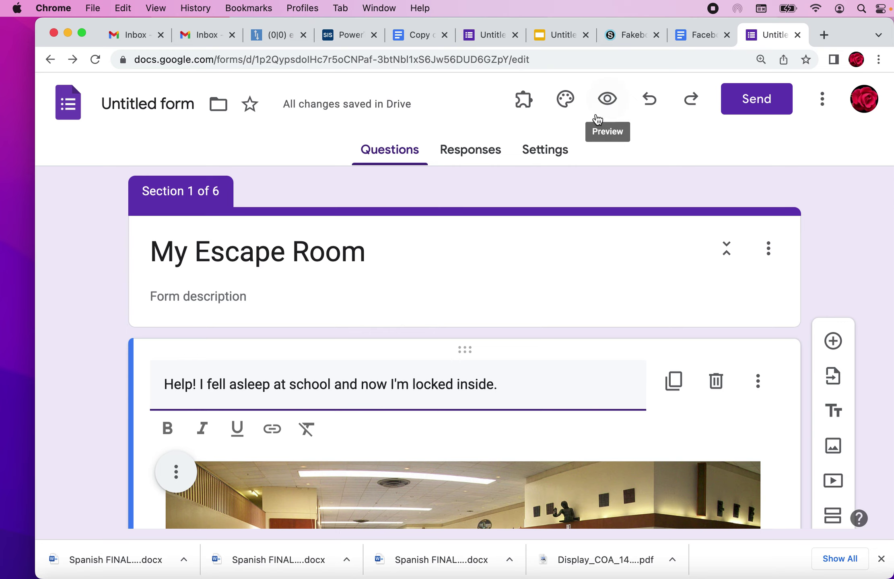
pyautogui.scroll(-5, 546, 236)
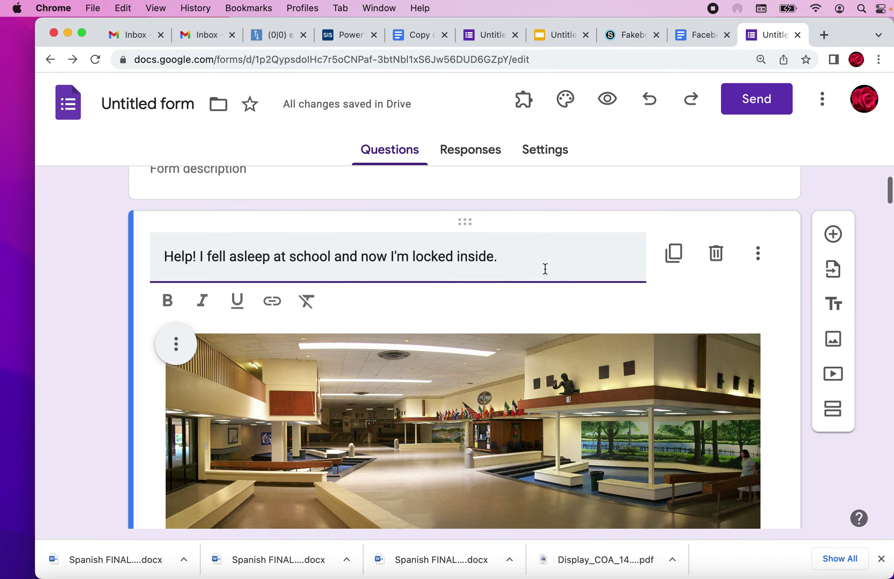
pyautogui.scroll(1, 546, 270)
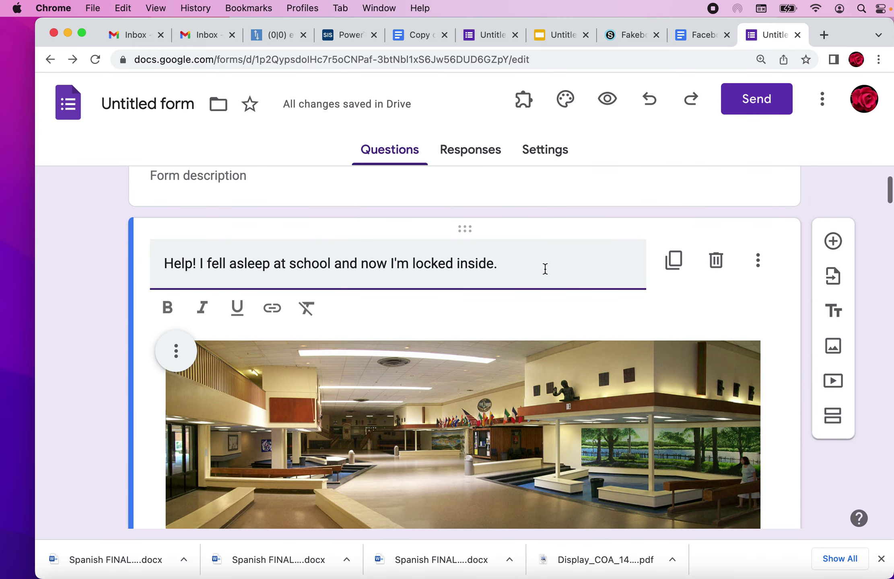